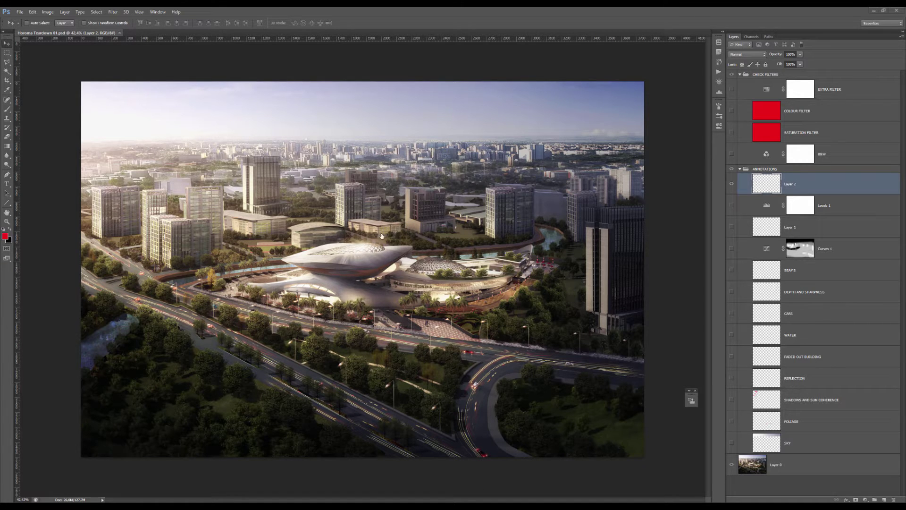
Examine the composition of the aerial city rendering at several magnifications, including with the interface panels hidden
scroll(373, 245, up, 5)
scroll(378, 238, down, 3)
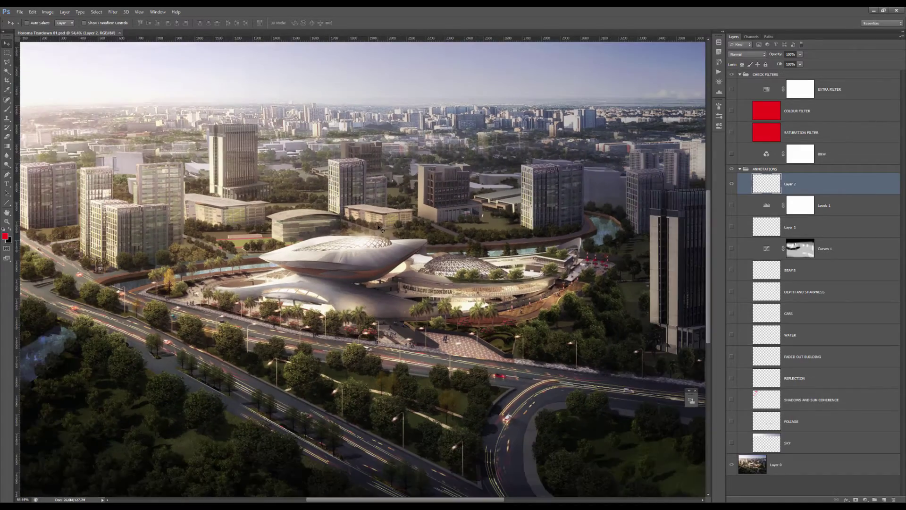
scroll(380, 244, down, 2)
scroll(381, 246, down, 1)
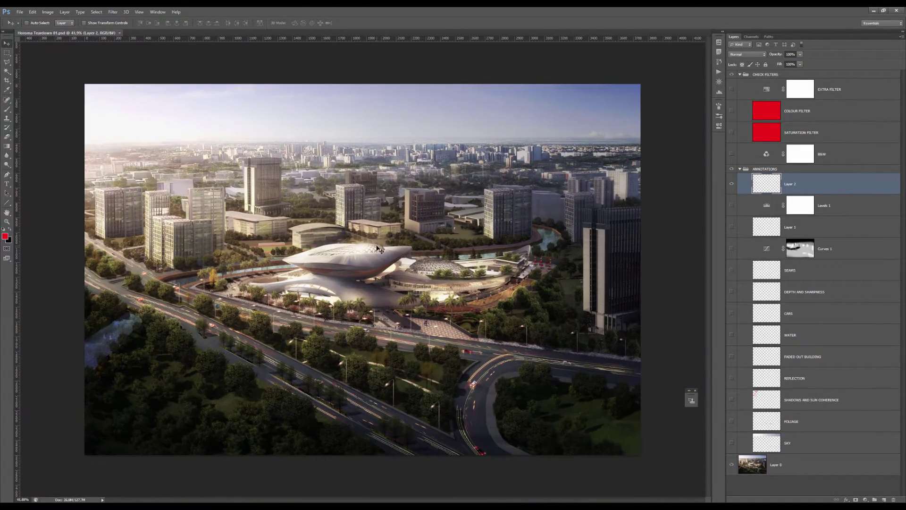
scroll(371, 246, up, 2)
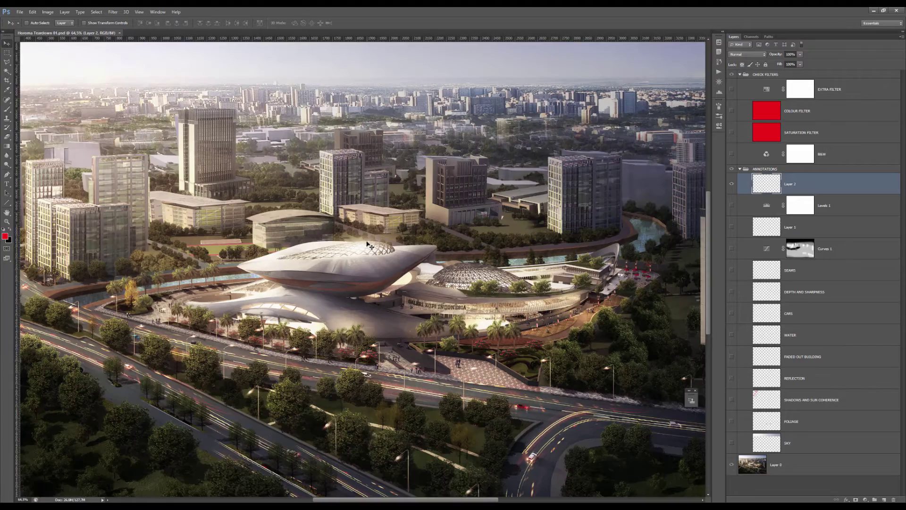
scroll(370, 245, down, 1)
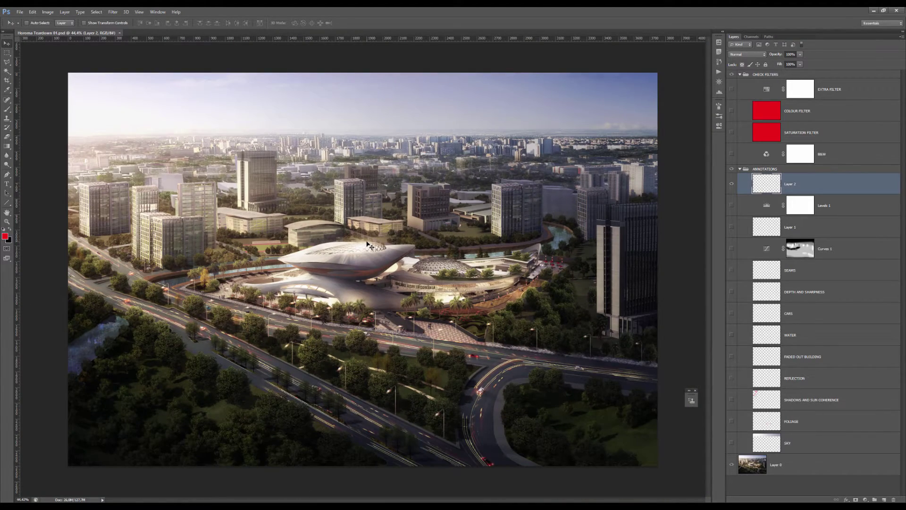
scroll(369, 244, up, 3)
key(Tab)
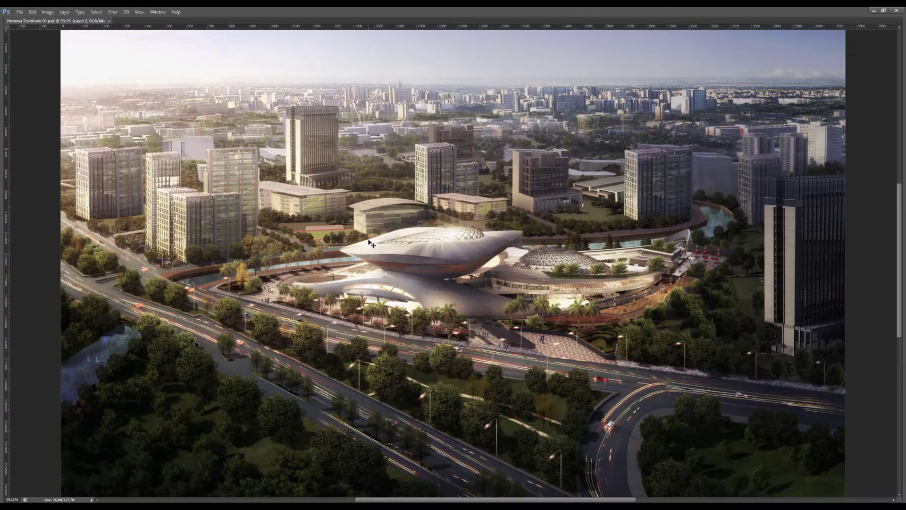
scroll(377, 234, down, 2)
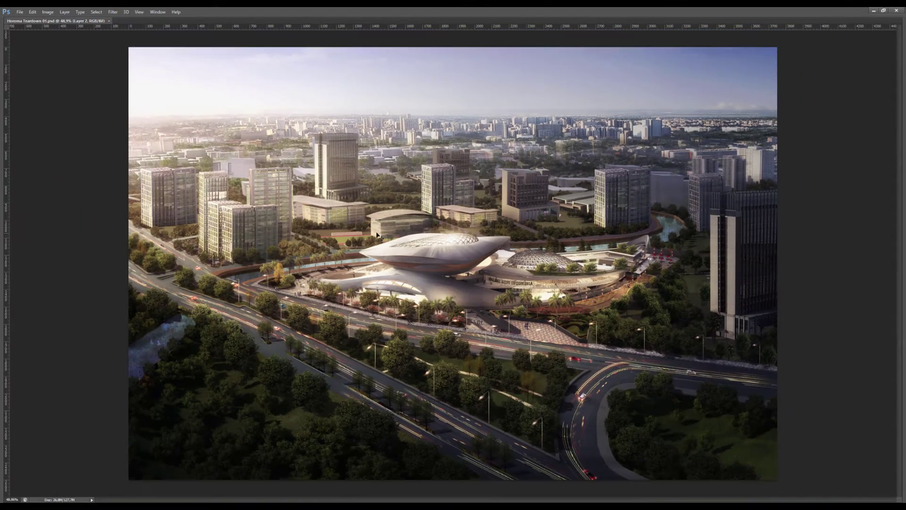
scroll(377, 235, up, 2)
scroll(377, 235, down, 2)
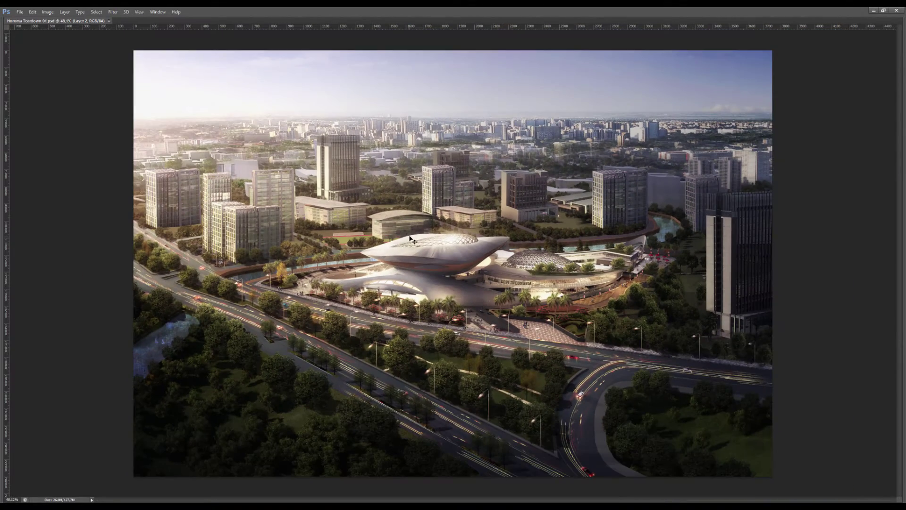
key(Tab)
scroll(405, 246, down, 1)
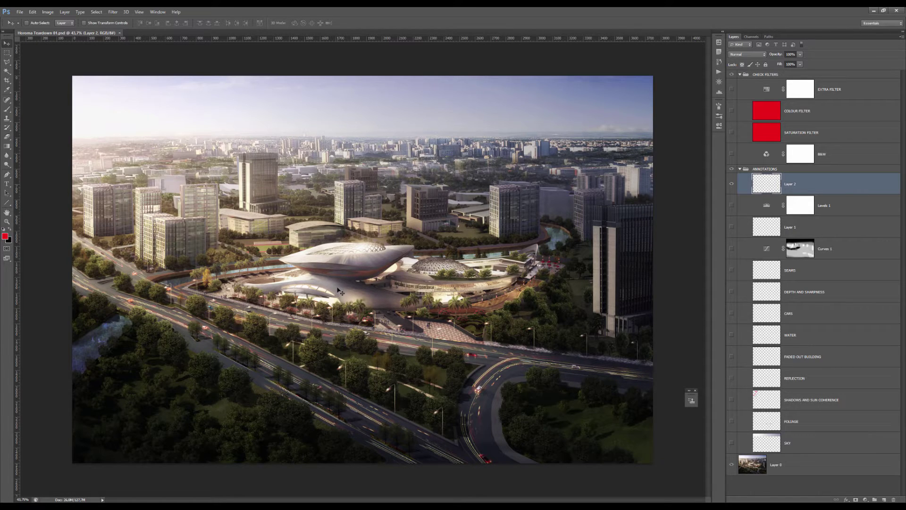
scroll(364, 249, down, 1)
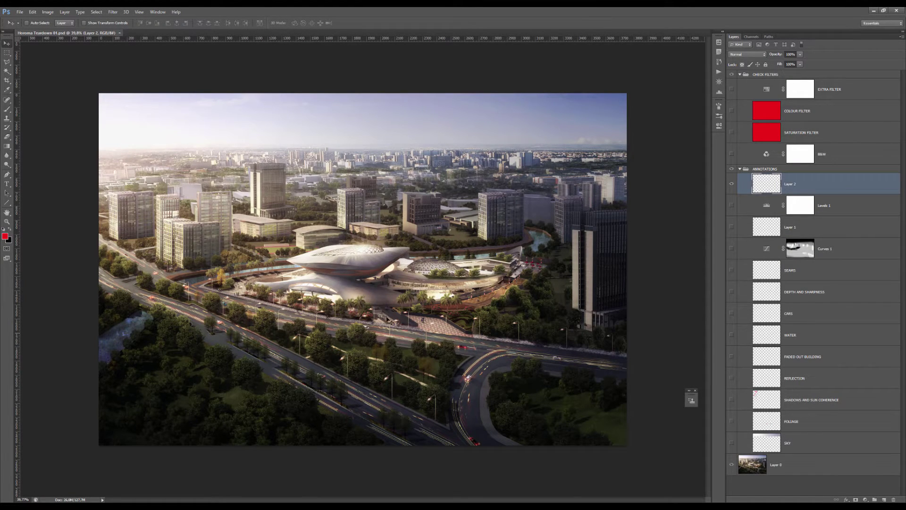
scroll(363, 268, up, 2)
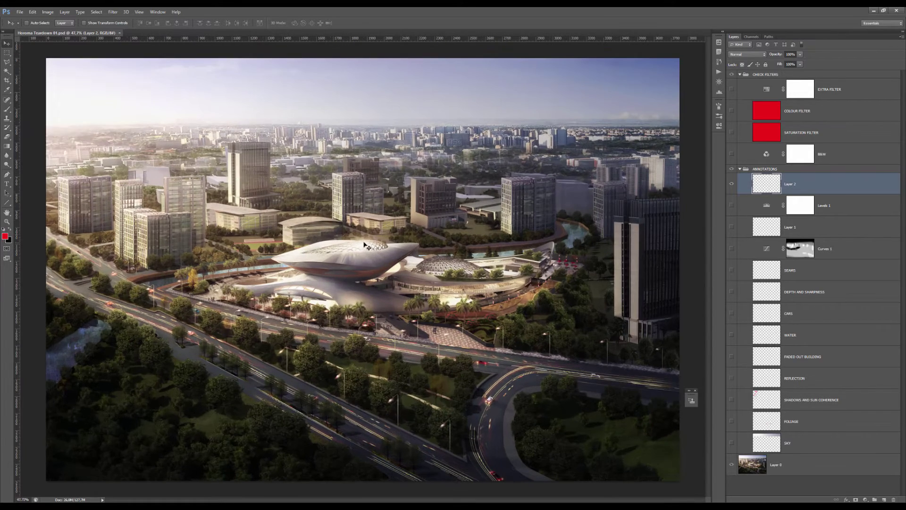
scroll(364, 244, down, 2)
scroll(341, 255, up, 2)
scroll(337, 256, down, 1)
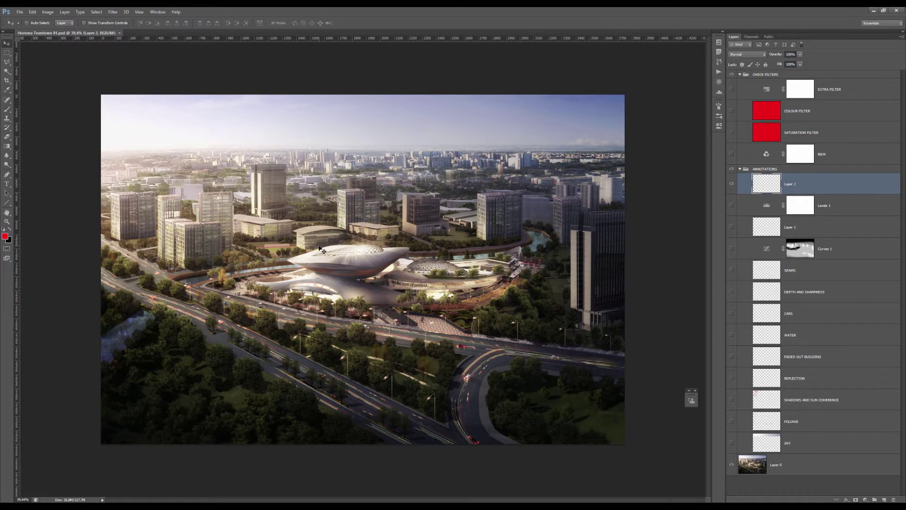
key(c)
click(362, 229)
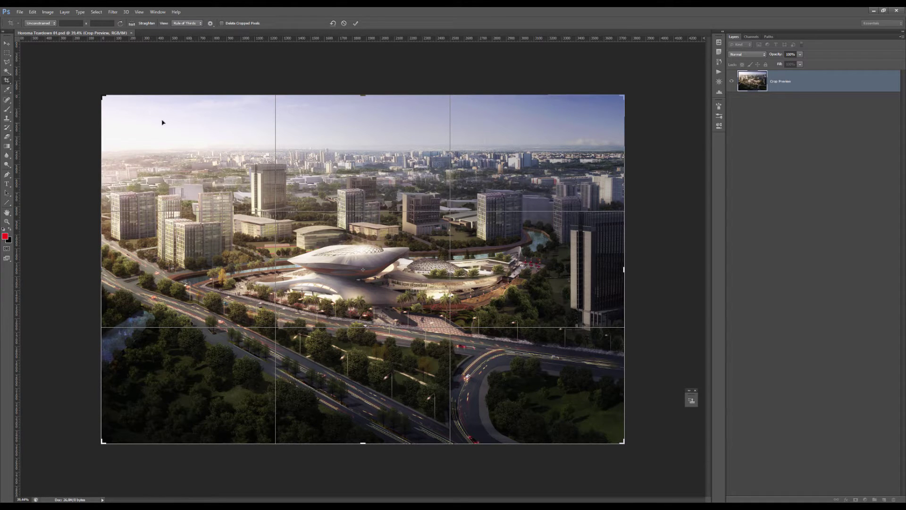
key(Return)
key(v)
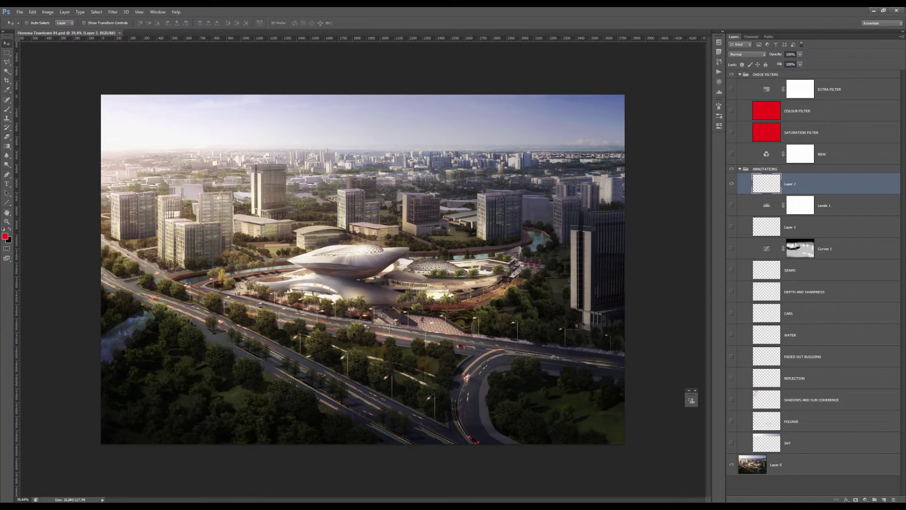
Extend the canvas upward with the Crop tool, adding an empty strip about a quarter of the image height above the sky
scroll(362, 267, up, 1)
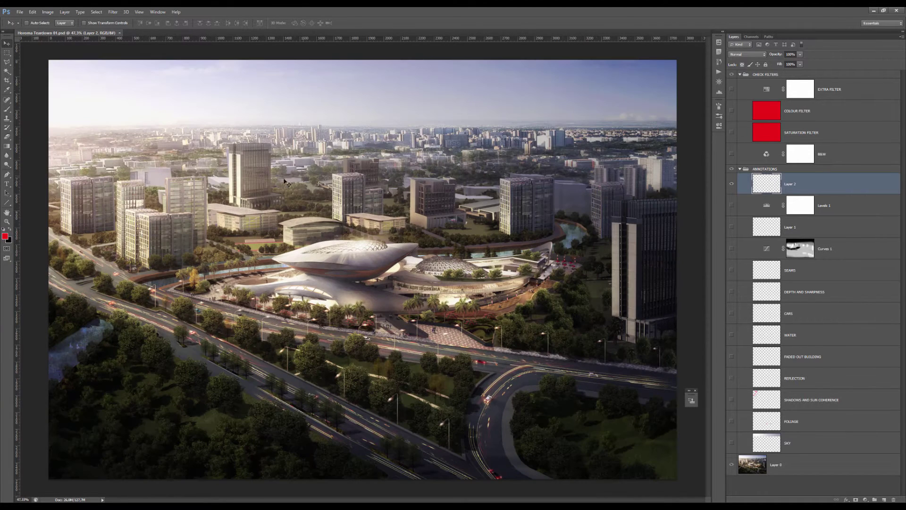
scroll(364, 151, down, 1)
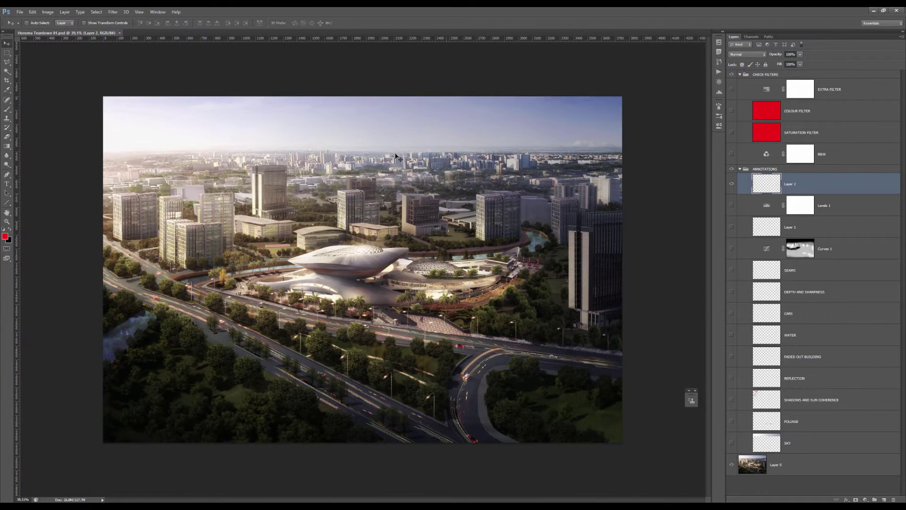
scroll(423, 253, down, 1)
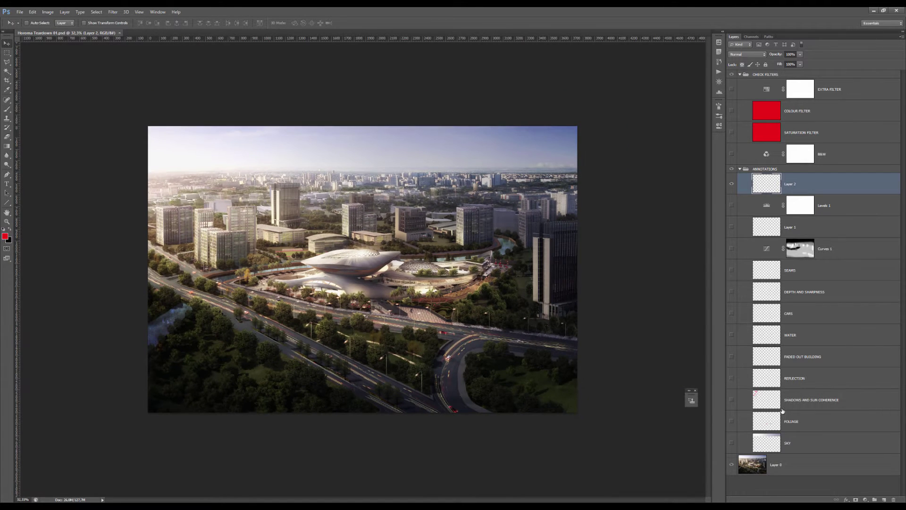
ctrl+click(401, 161)
key(c)
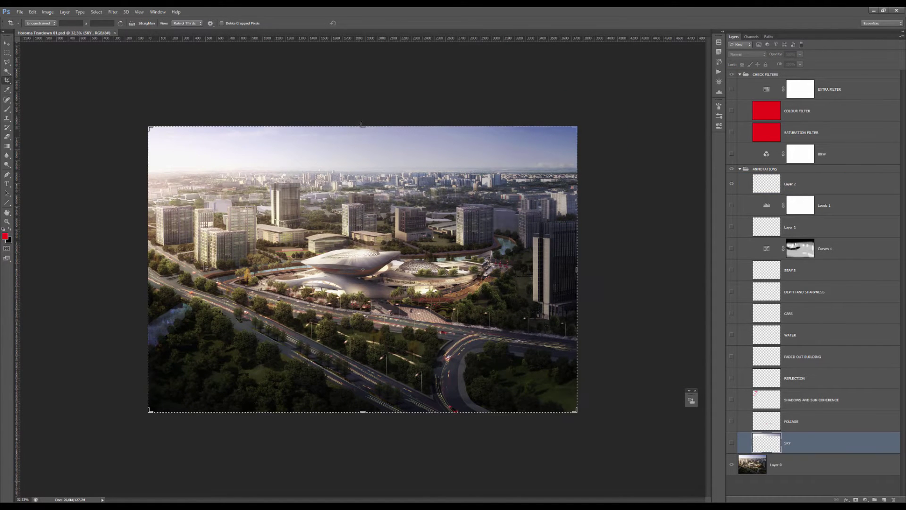
drag(361, 125, 363, 87)
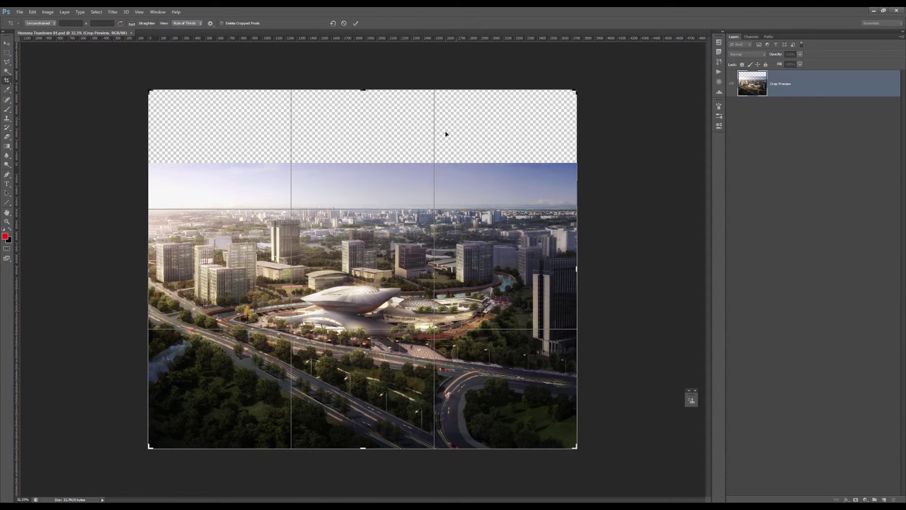
key(Return)
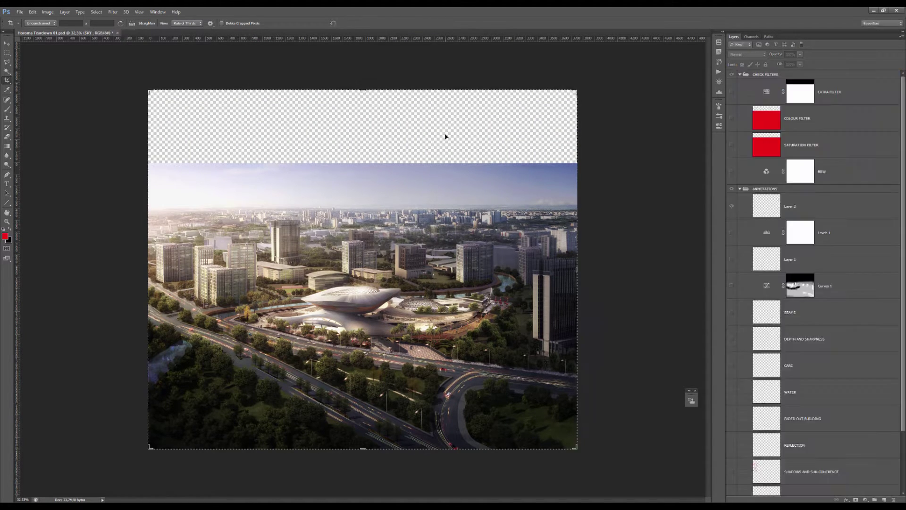
Show and select the SKY layer to fill the empty strip above the city
click(786, 355)
scroll(753, 431, down, 3)
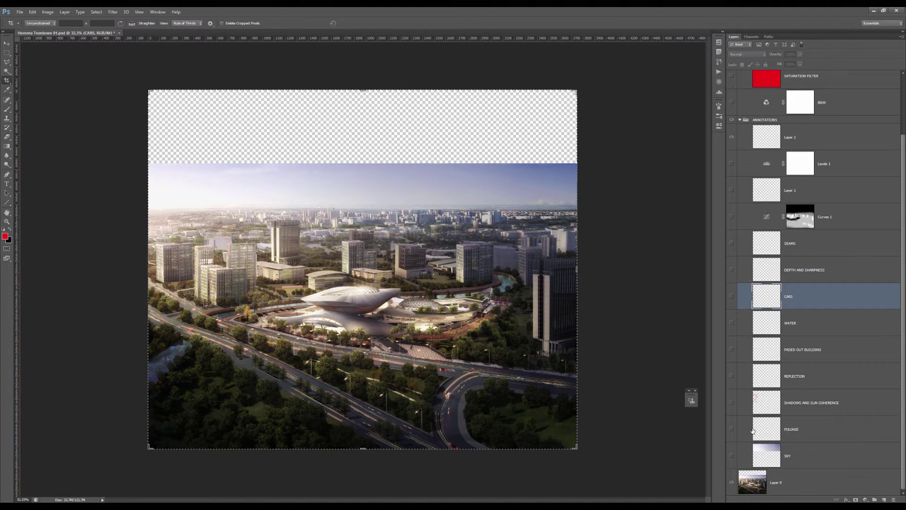
click(731, 455)
click(774, 456)
key(v)
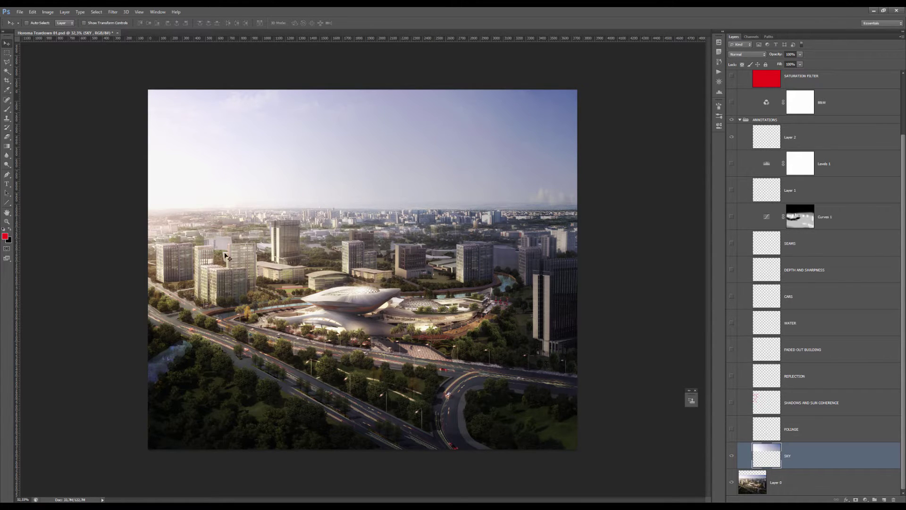
Paint red brush outlines on Layer 2 around the central building and the city area below the horizon
click(778, 150)
key(b)
mouse_move(406, 272)
mouse_down()
mouse_move(432, 330)
mouse_move(363, 262)
mouse_up()
mouse_move(194, 218)
mouse_down()
mouse_move(292, 209)
mouse_move(602, 213)
mouse_move(560, 448)
mouse_move(332, 446)
mouse_move(154, 410)
mouse_up()
mouse_move(153, 319)
mouse_down()
mouse_move(251, 211)
mouse_move(575, 211)
mouse_up()
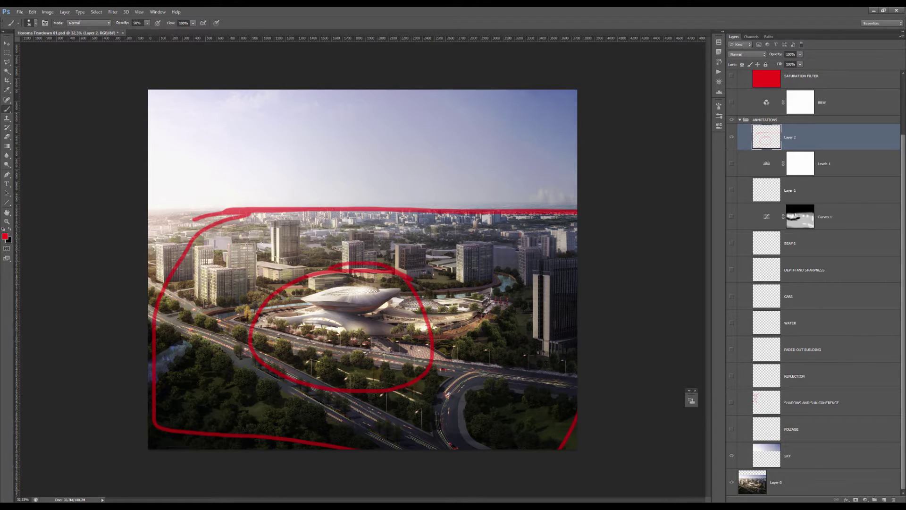
mouse_move(397, 271)
mouse_down()
mouse_move(267, 317)
mouse_move(386, 326)
mouse_up()
drag(198, 217, 576, 225)
mouse_move(341, 447)
mouse_down()
mouse_move(181, 435)
mouse_move(182, 225)
mouse_up()
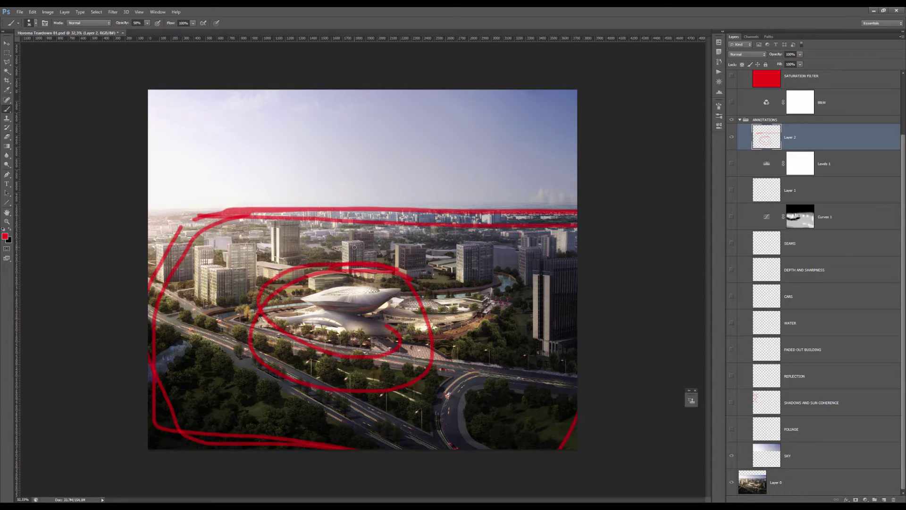
Erase all the red outlines from Layer 2 and clear the selection
key(ctrl+a)
key(Delete)
key(ctrl+d)
Examine the overall composition with the extended sky, comparing the proportions of sky and city
scroll(359, 246, up, 3)
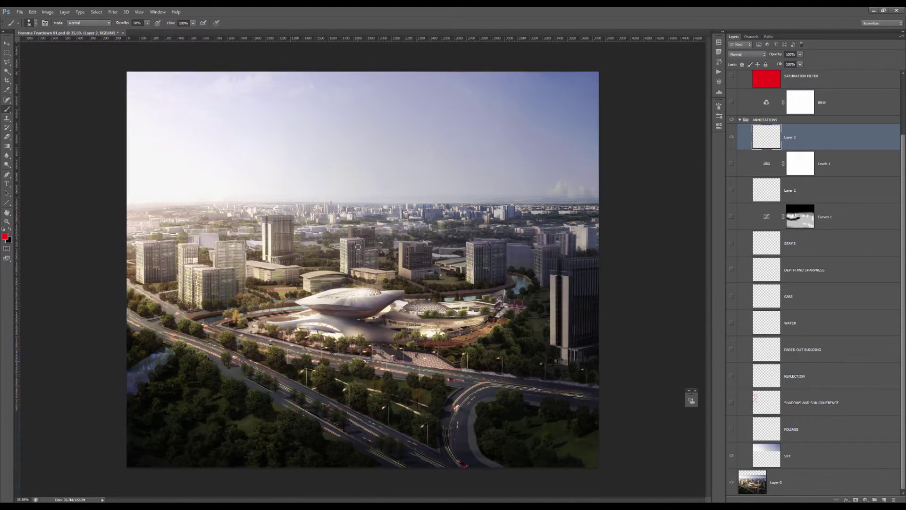
scroll(359, 247, up, 1)
scroll(359, 243, down, 2)
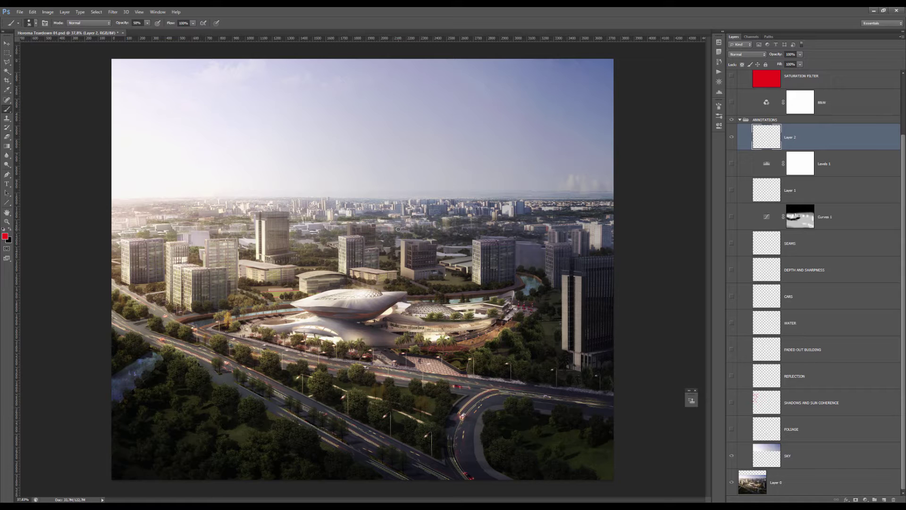
scroll(326, 281, down, 2)
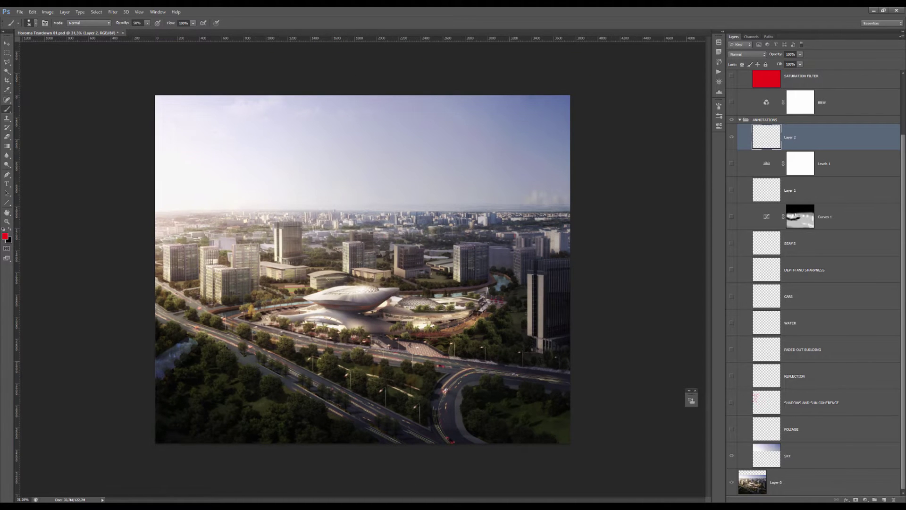
scroll(328, 270, up, 3)
scroll(329, 270, down, 2)
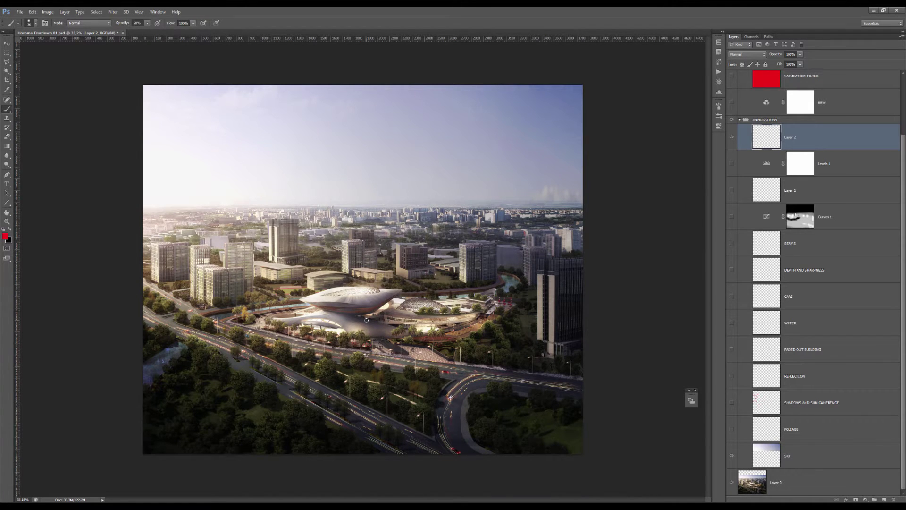
scroll(357, 274, up, 3)
scroll(357, 274, down, 2)
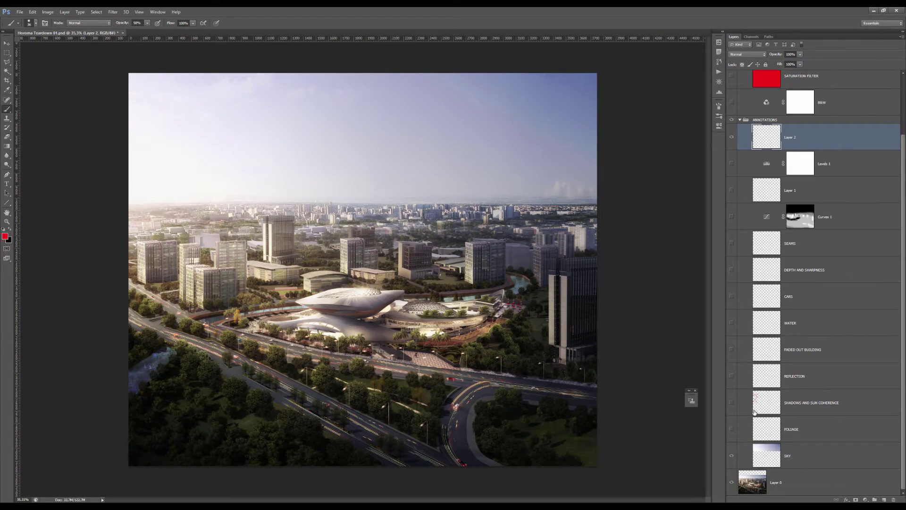
Inspect the central building, its plaza, the surrounding roads and the foreground trees up close
scroll(324, 350, up, 4)
scroll(191, 326, up, 6)
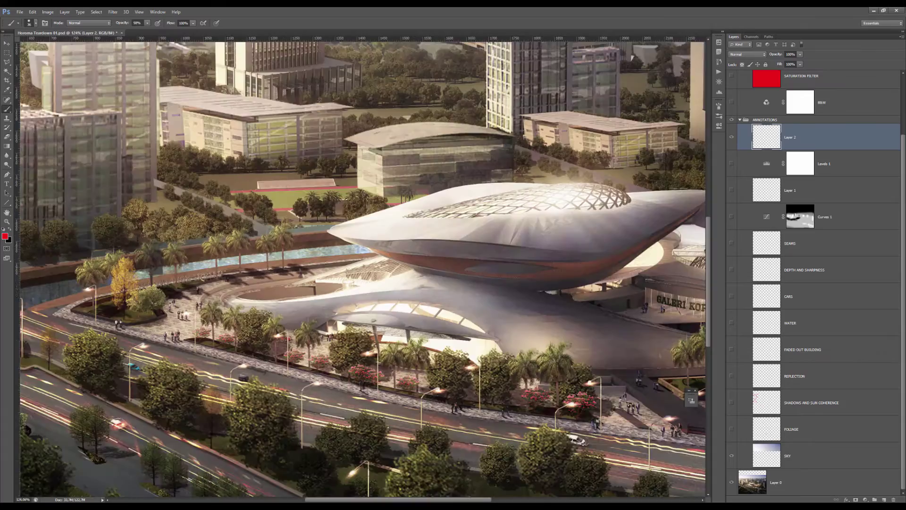
drag(188, 322, 252, 282)
scroll(267, 302, down, 6)
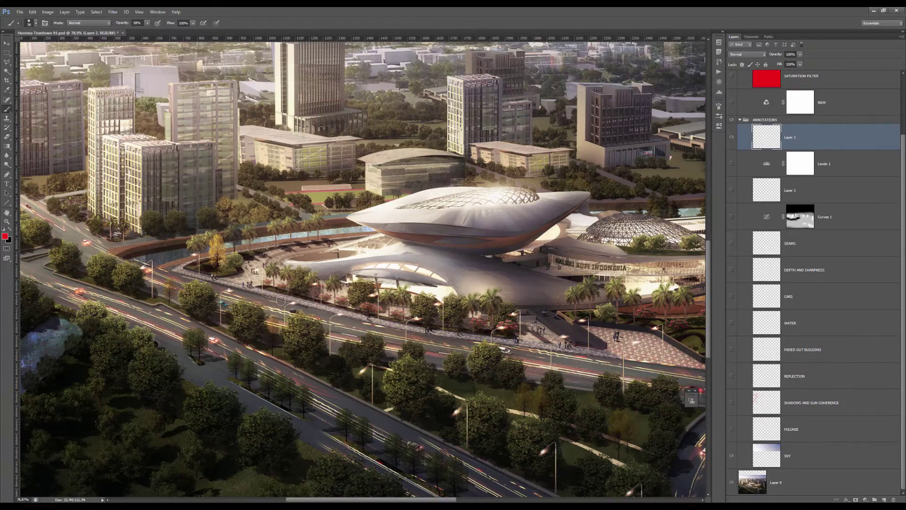
scroll(338, 275, down, 3)
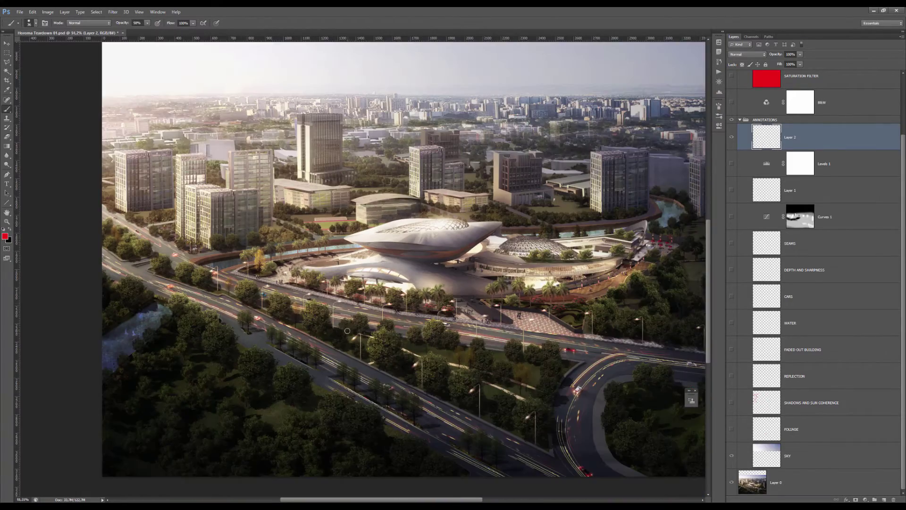
scroll(335, 343, down, 2)
scroll(251, 385, up, 2)
scroll(217, 385, down, 1)
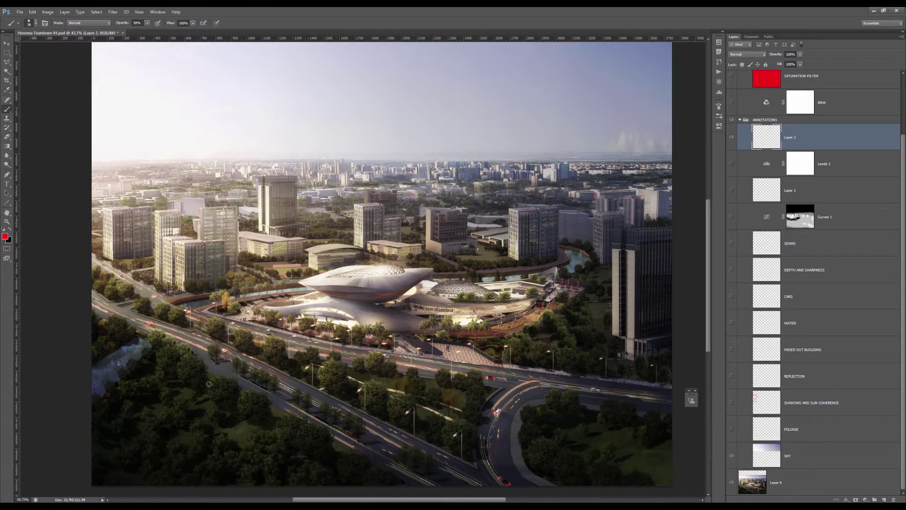
scroll(209, 384, up, 5)
scroll(199, 324, down, 4)
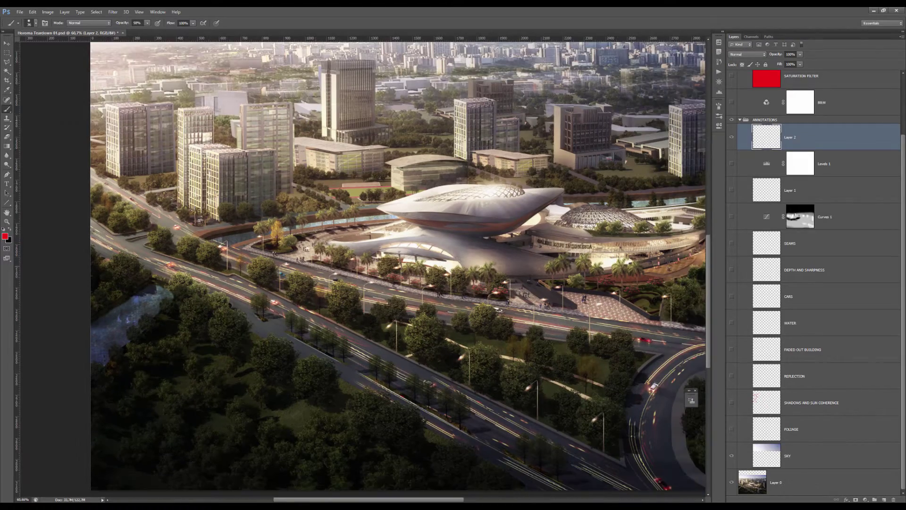
scroll(302, 263, up, 2)
scroll(295, 261, down, 2)
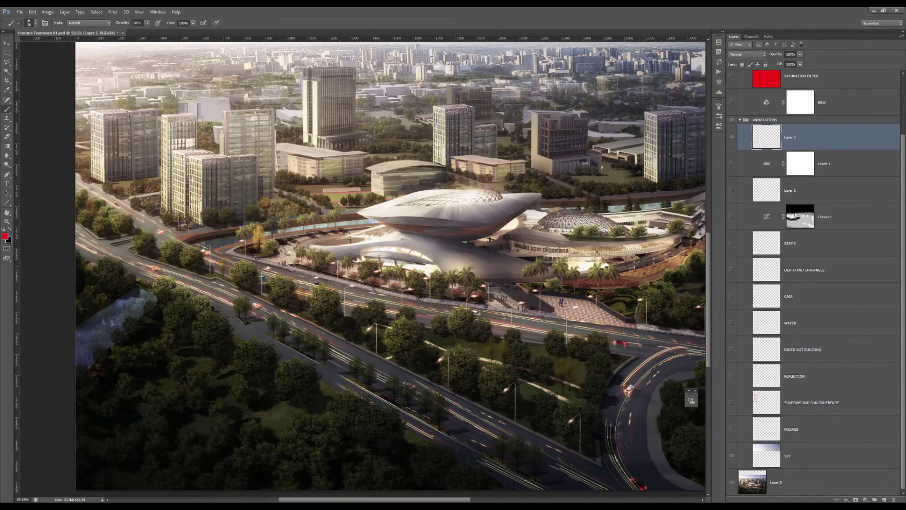
scroll(283, 257, up, 5)
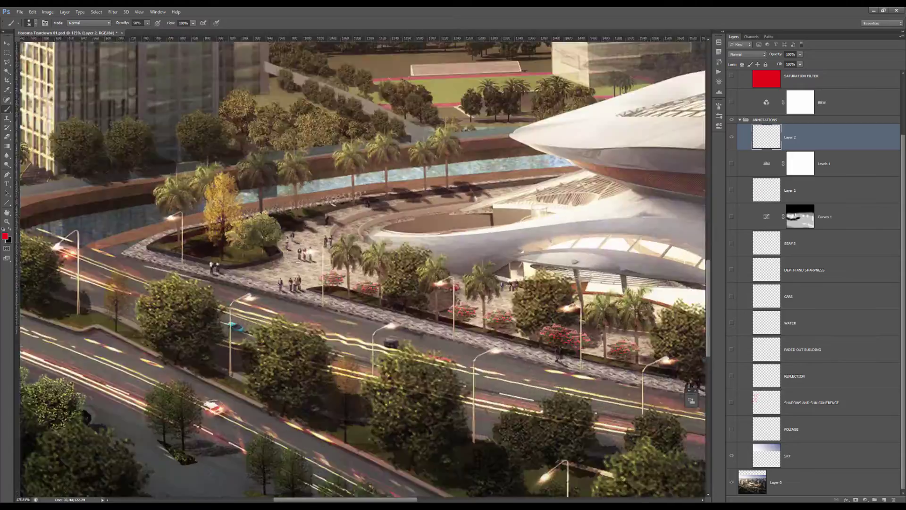
Circle the group of people on the plaza sidewalk and two spots in the dark foreground trees in red on Layer 2
drag(294, 281, 285, 281)
drag(286, 322, 282, 321)
scroll(324, 215, down, 5)
scroll(226, 331, up, 4)
drag(233, 317, 228, 304)
mouse_move(243, 374)
mouse_down()
mouse_move(126, 386)
mouse_move(194, 376)
mouse_up()
scroll(282, 305, up, 5)
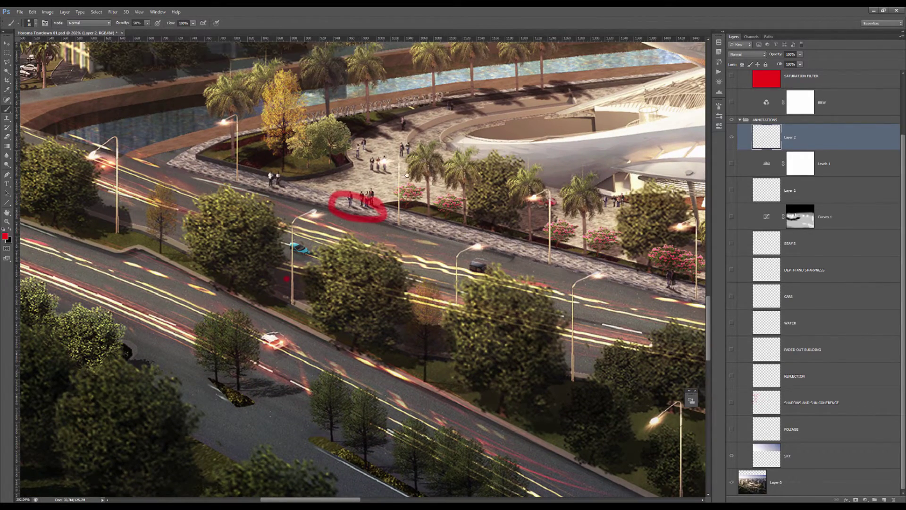
Inspect the people, planting and paving along the building's front promenade as far as the dark tower
drag(401, 178, 135, 306)
scroll(321, 238, down, 9)
scroll(650, 351, up, 1)
scroll(645, 346, up, 5)
scroll(555, 311, down, 3)
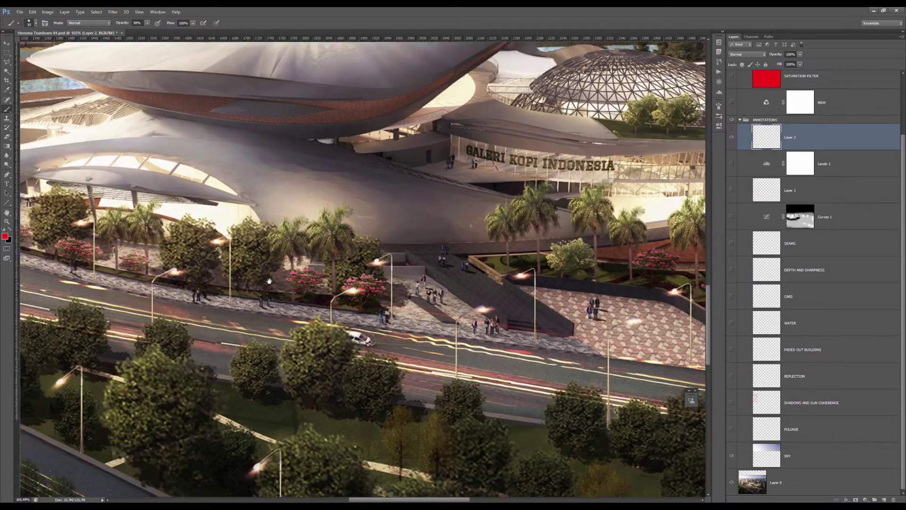
mouse_move(268, 280)
mouse_down()
mouse_move(472, 298)
mouse_move(506, 288)
mouse_up()
scroll(53, 218, up, 3)
scroll(53, 218, up, 3)
scroll(126, 216, down, 6)
drag(511, 221, 253, 224)
drag(323, 222, 265, 223)
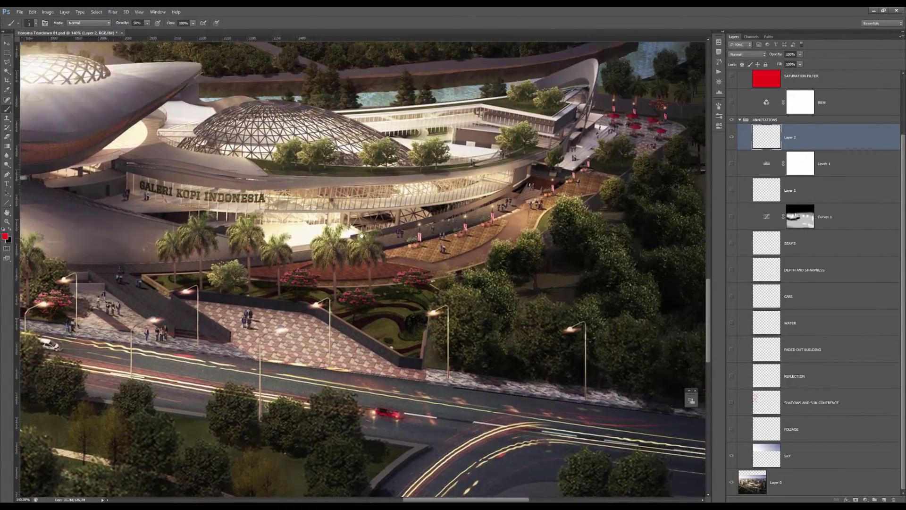
drag(564, 226, 362, 233)
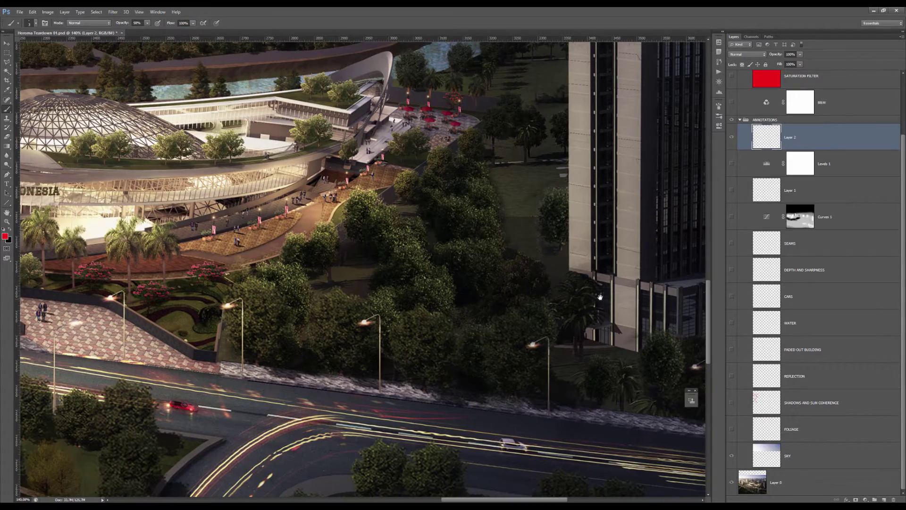
scroll(581, 297, right, 4)
scroll(395, 276, up, 2)
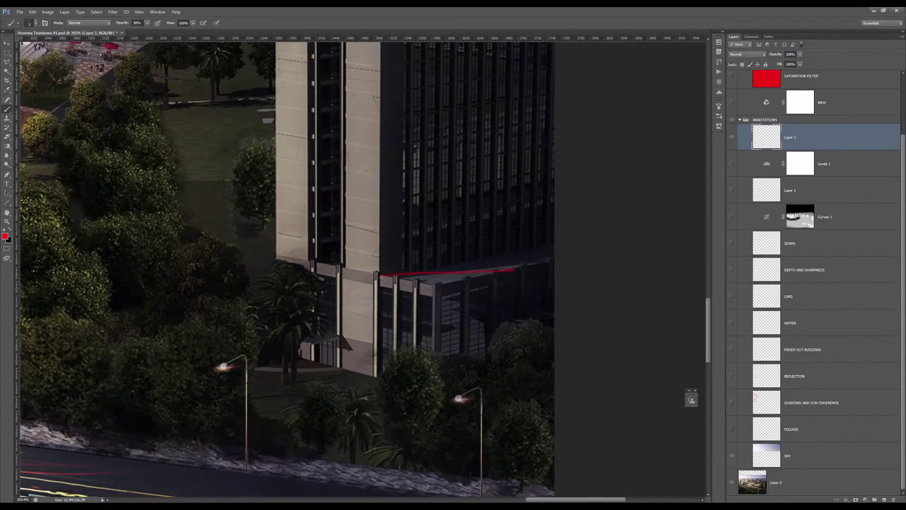
Compare the scale of the circled people on the sidewalk with the marked spots in the foreground trees
scroll(514, 262, down, 7)
drag(52, 269, 438, 250)
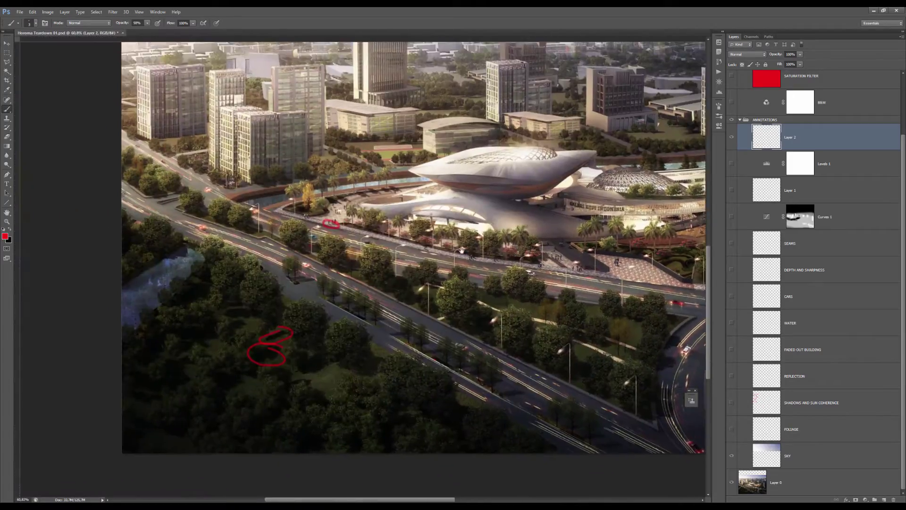
scroll(345, 229, up, 9)
scroll(346, 230, up, 1)
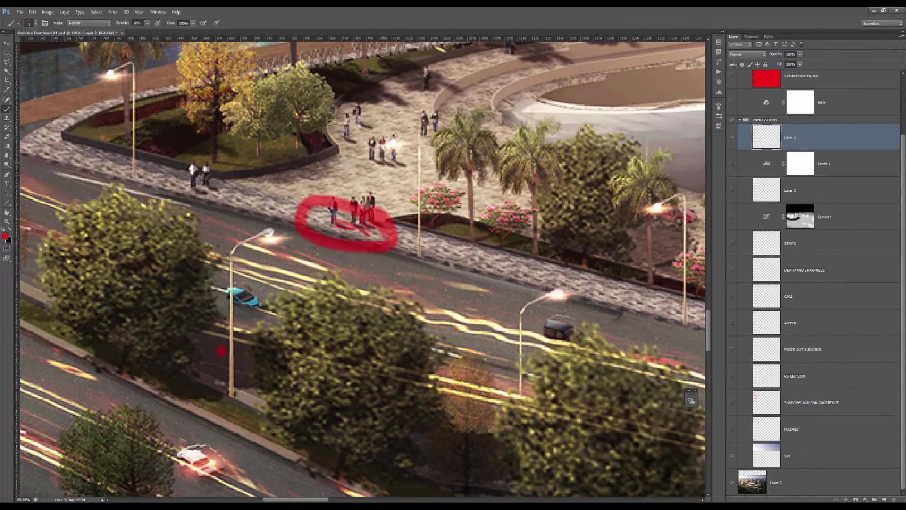
scroll(358, 238, down, 12)
drag(293, 400, 377, 331)
scroll(376, 331, up, 8)
drag(335, 296, 379, 290)
scroll(372, 300, down, 20)
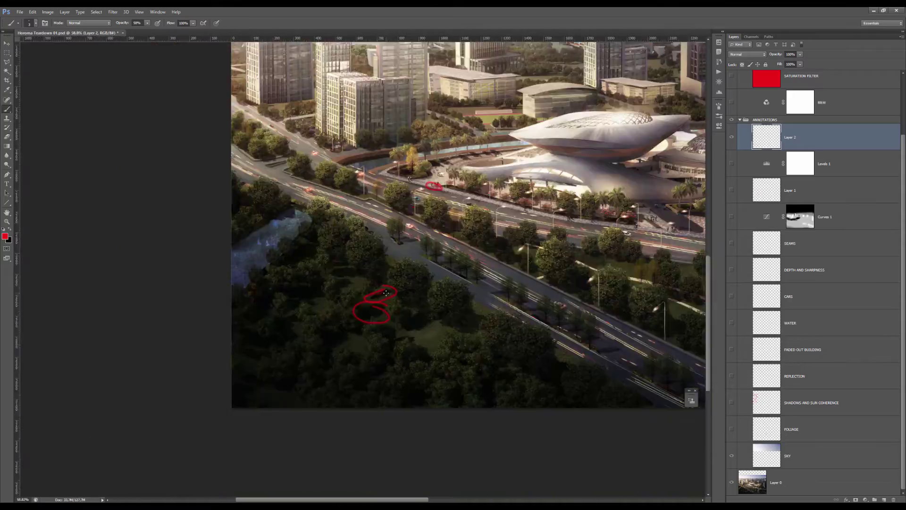
Circle the second group of people, standing on the plaza behind the sidewalk group, in red on Layer 2
scroll(257, 323, up, 18)
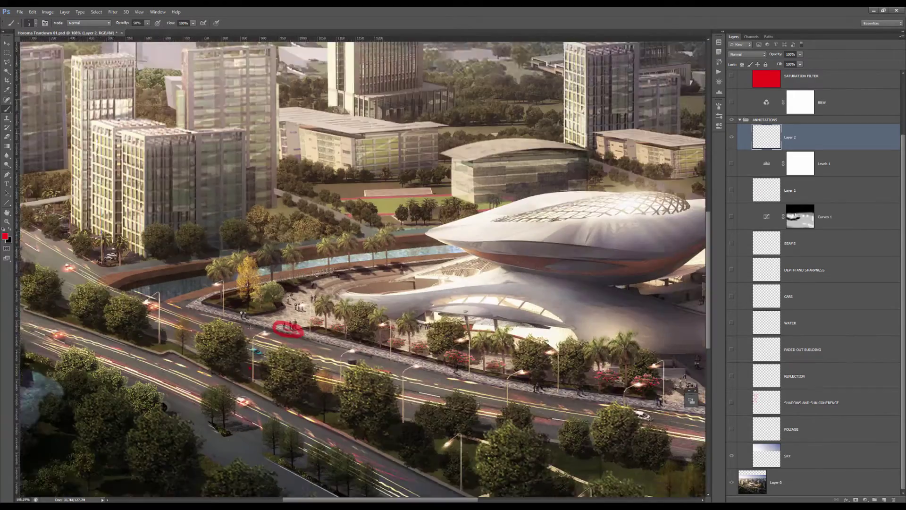
scroll(314, 296, up, 6)
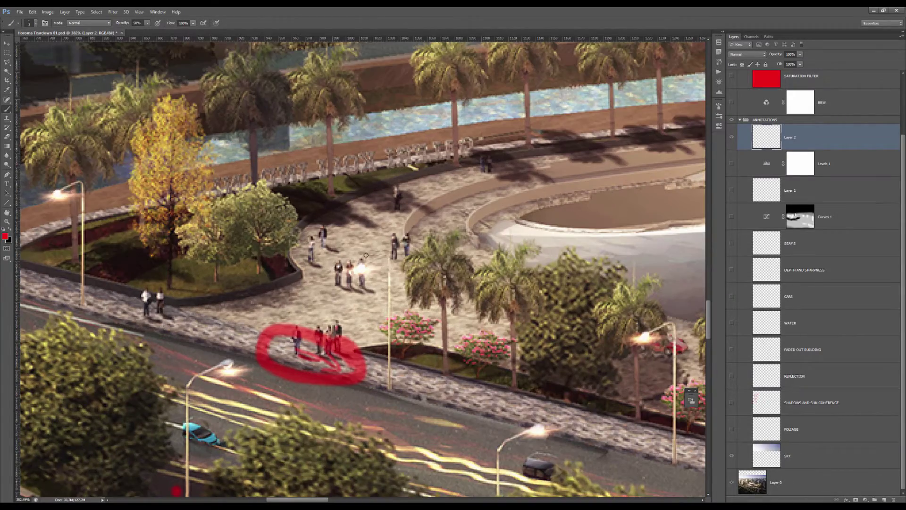
drag(355, 251, 338, 266)
Select the whole canvas and erase the red circles from Layer 2
scroll(348, 270, down, 2)
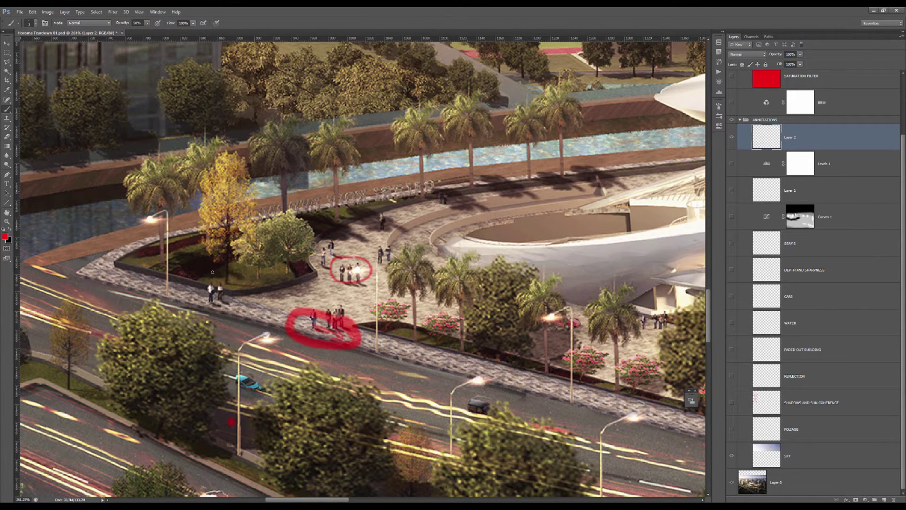
scroll(282, 259, down, 10)
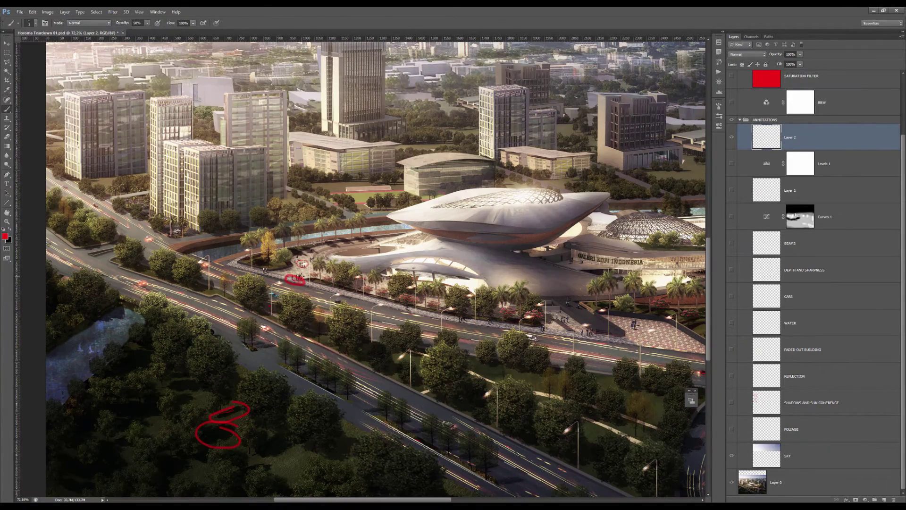
key(ctrl+a)
key(Delete)
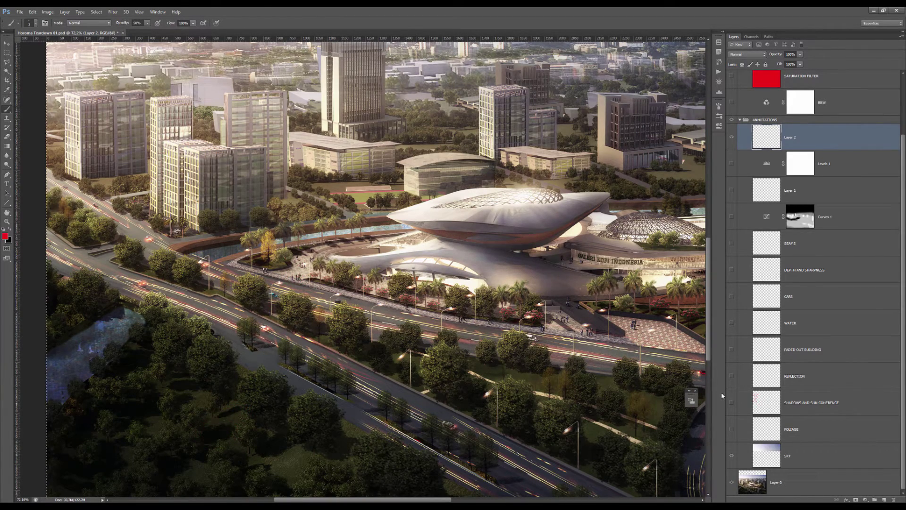
Briefly show and hide the SHADOWS AND SUN COHERENCE and FOLIAGE layers to check their annotations against the full image
click(731, 402)
click(731, 402)
key(ctrl+0)
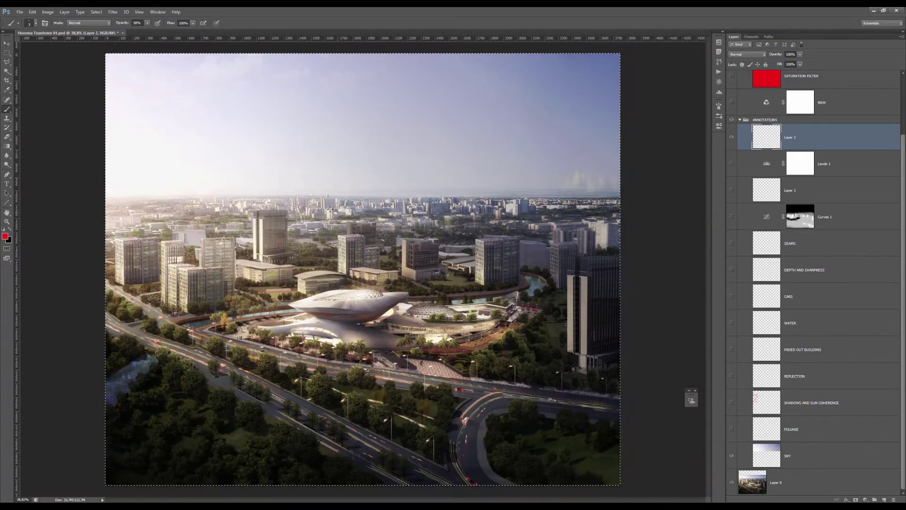
click(732, 430)
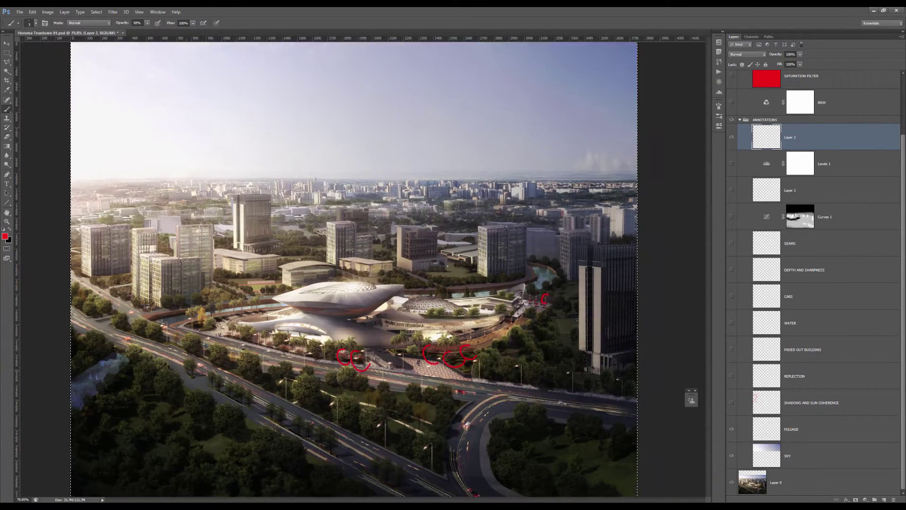
scroll(454, 371, up, 5)
scroll(453, 371, down, 4)
click(731, 429)
Outline in red the pink flowering shrubs next to the entrance stairs on Layer 2
scroll(449, 321, up, 2)
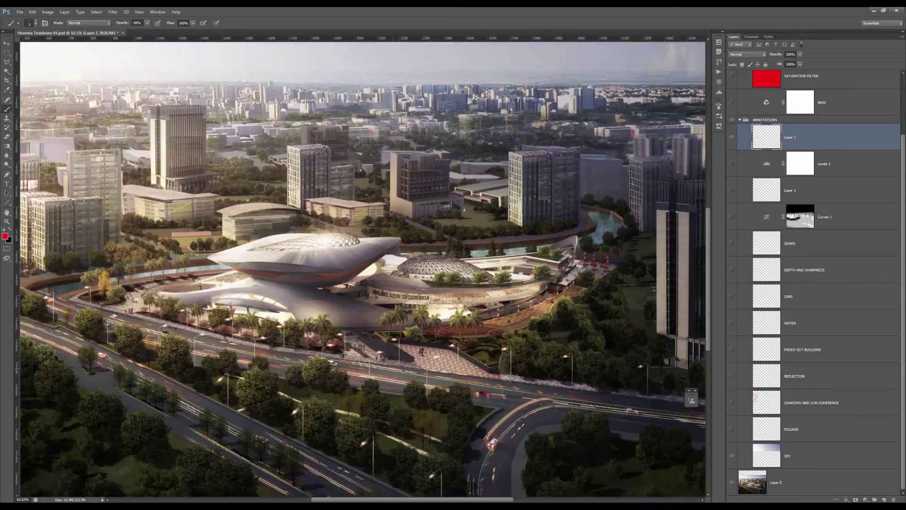
scroll(369, 353, up, 6)
drag(168, 297, 333, 298)
scroll(333, 273, down, 3)
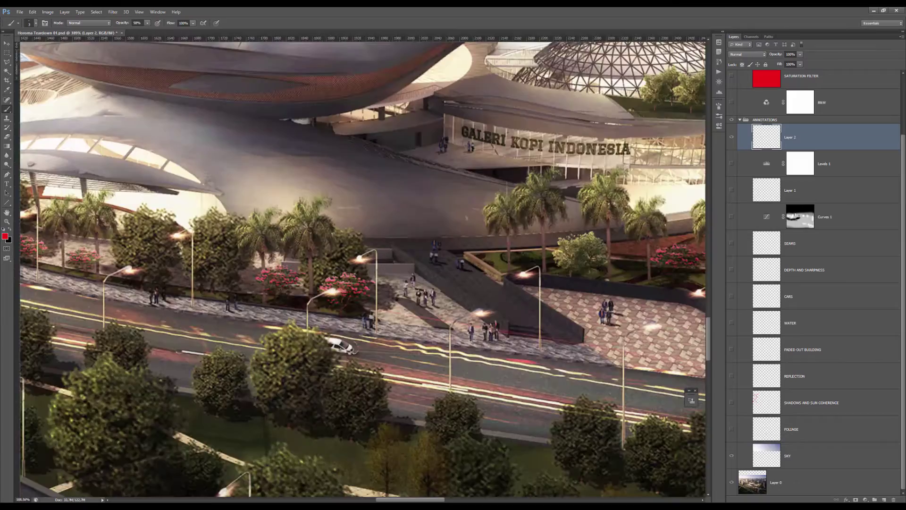
scroll(333, 272, down, 5)
scroll(324, 283, up, 4)
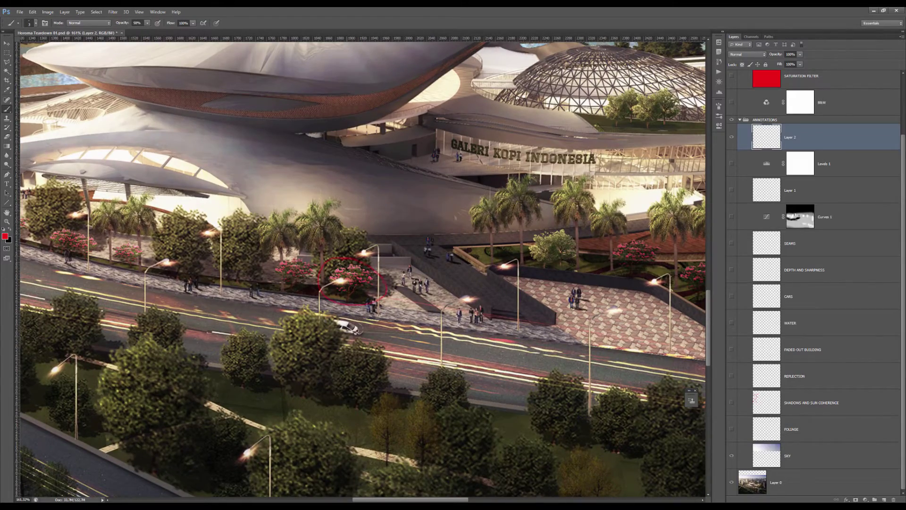
mouse_move(253, 255)
mouse_down()
mouse_move(314, 257)
mouse_move(323, 238)
mouse_move(343, 248)
mouse_move(330, 236)
mouse_up()
scroll(206, 222, down, 5)
Circle in red the pink flowering shrubs along the sidewalk between the entrance stairs and the plaza
scroll(331, 236, up, 5)
scroll(238, 221, up, 2)
mouse_move(286, 216)
mouse_down()
mouse_move(242, 238)
mouse_move(286, 226)
mouse_up()
mouse_move(236, 213)
mouse_down()
mouse_move(201, 231)
mouse_move(238, 224)
mouse_up()
drag(300, 228, 503, 255)
mouse_move(295, 206)
mouse_down()
mouse_move(286, 237)
mouse_move(310, 220)
mouse_up()
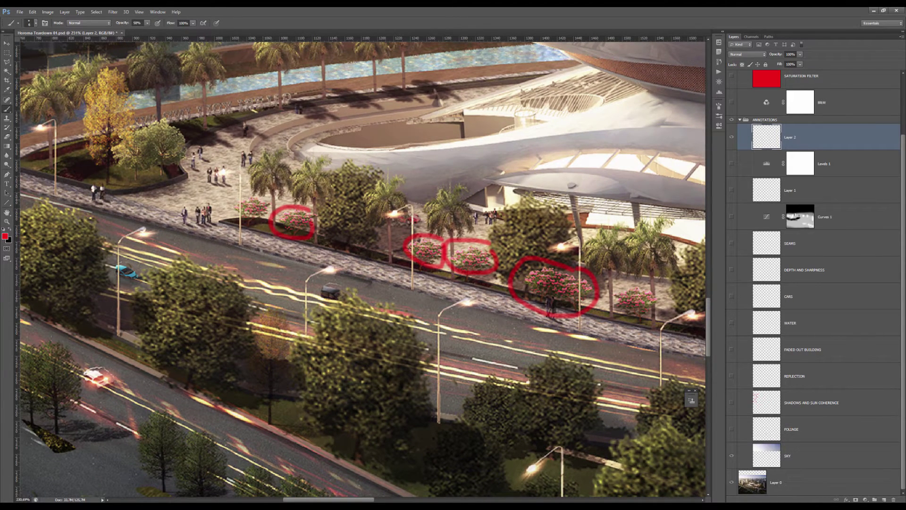
scroll(283, 213, down, 4)
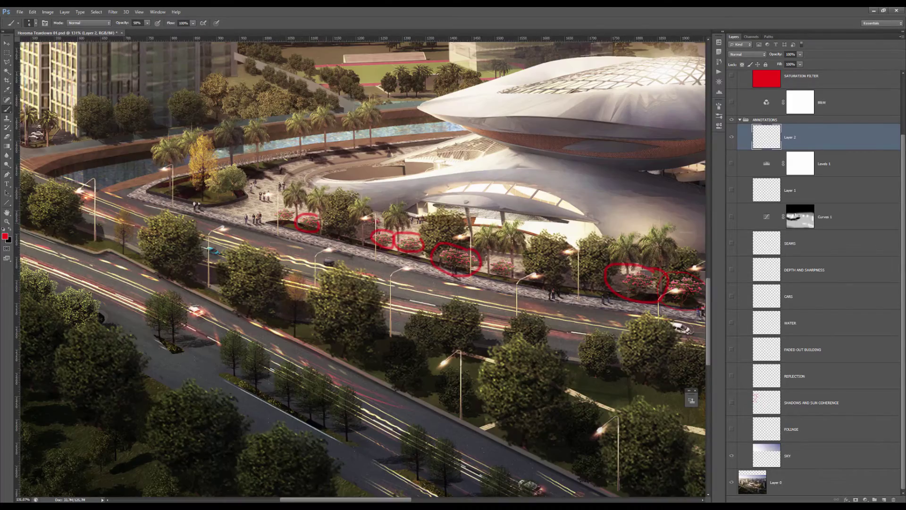
Circle in red two flowering shrubs in the garden beyond the patterned paving
drag(482, 230, 204, 214)
drag(441, 224, 338, 220)
scroll(446, 233, up, 3)
mouse_move(431, 243)
mouse_down()
mouse_move(429, 285)
mouse_move(444, 250)
mouse_up()
drag(486, 216, 495, 216)
scroll(431, 226, down, 4)
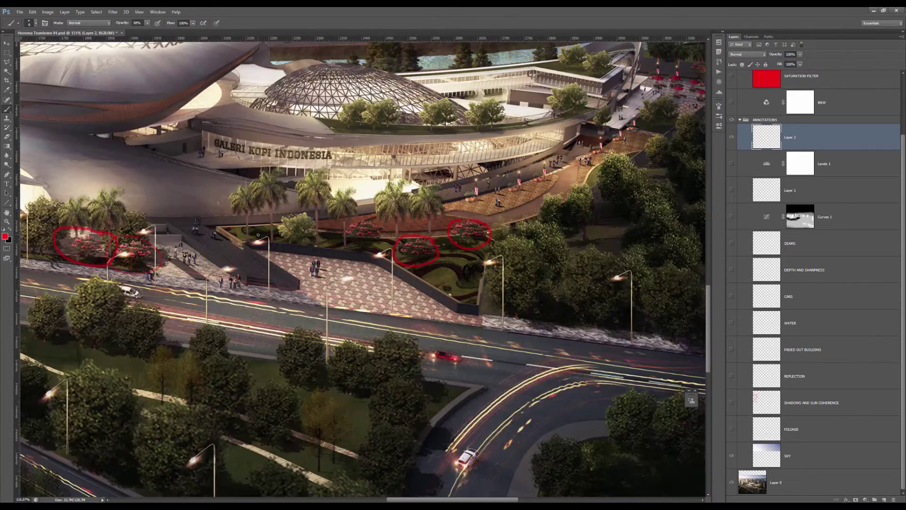
Trace a red line along the row of circled shrubs, and erase all the shrub markings from Layer 2
drag(59, 243, 351, 234)
scroll(350, 234, down, 4)
drag(190, 203, 221, 211)
drag(351, 240, 202, 214)
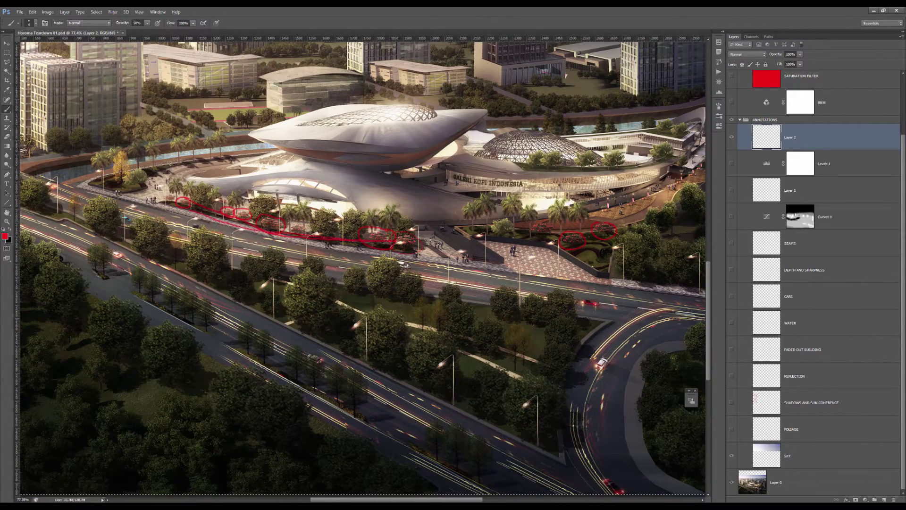
key(Delete)
Paint small red patches beside the pink flowering shrubs in front of the building's canopy
scroll(261, 206, up, 10)
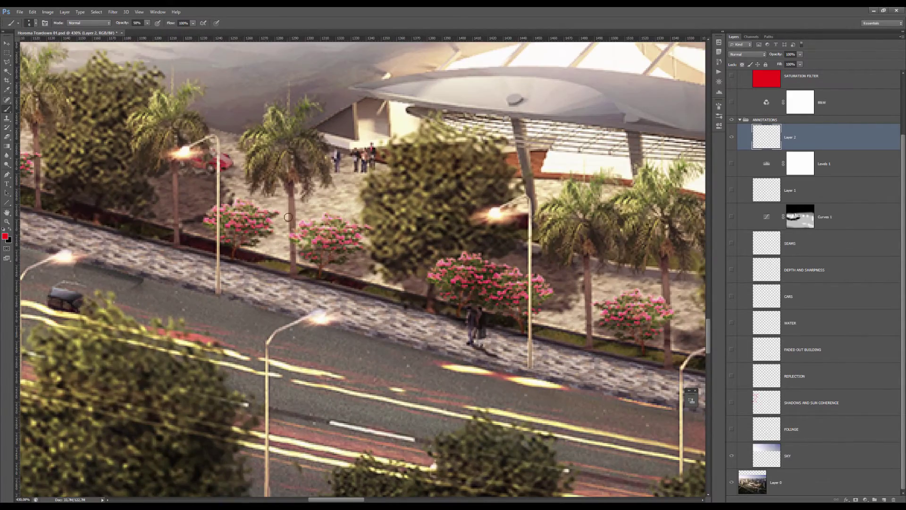
drag(271, 207, 276, 219)
drag(354, 218, 360, 243)
scroll(360, 244, down, 2)
scroll(283, 218, down, 5)
scroll(434, 259, up, 3)
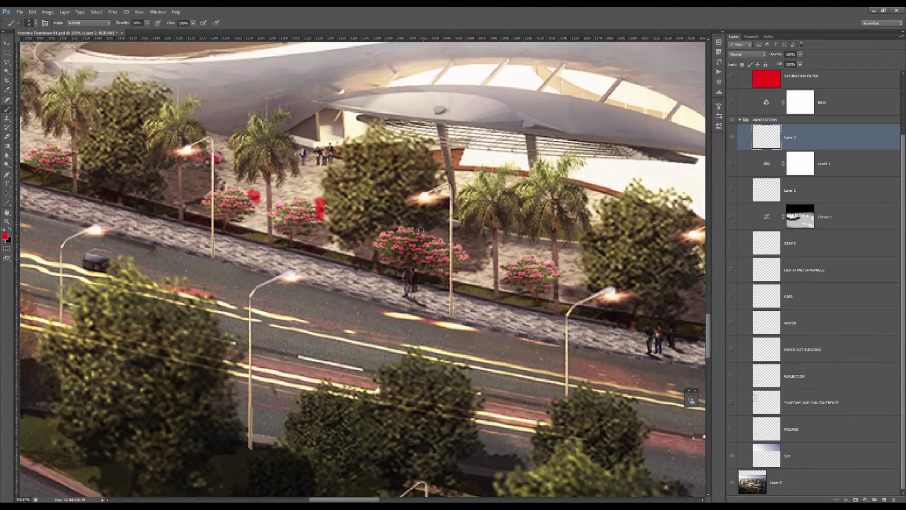
mouse_move(415, 225)
mouse_down()
mouse_move(369, 236)
mouse_move(418, 267)
mouse_move(455, 235)
mouse_move(411, 226)
mouse_up()
scroll(355, 227, down, 6)
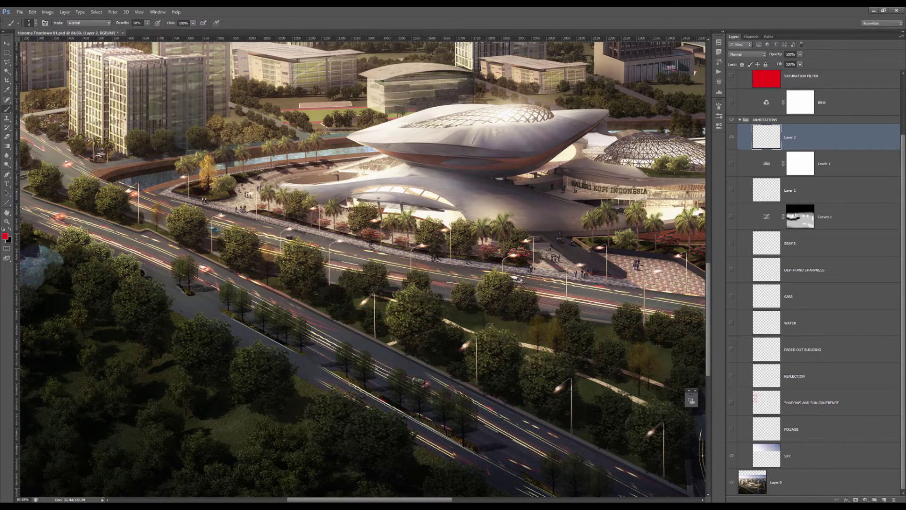
Draw red strokes over the small road-median trees where the light trails cross them
scroll(286, 321, down, 3)
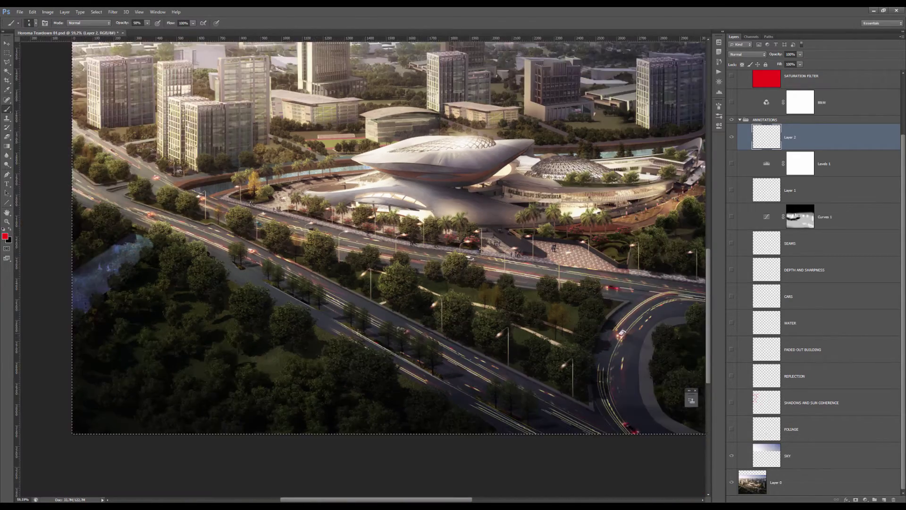
scroll(286, 321, up, 5)
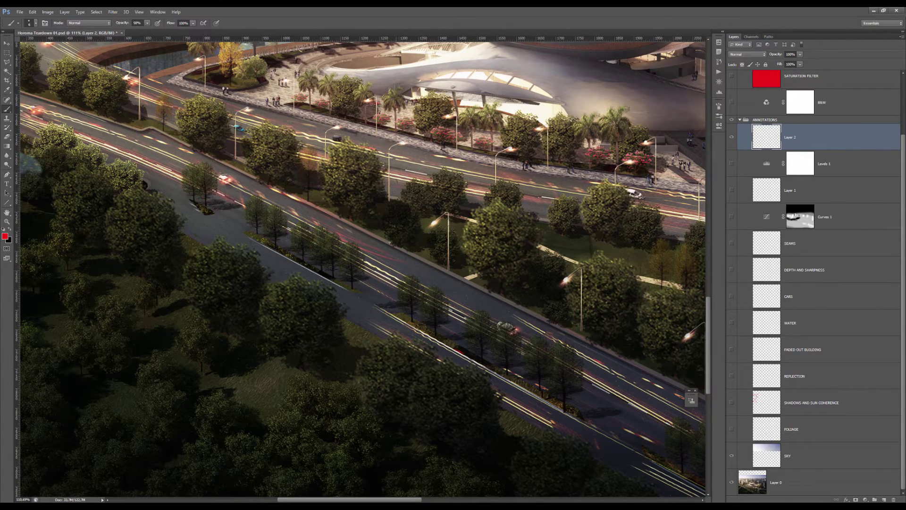
scroll(411, 308, up, 3)
drag(402, 251, 398, 295)
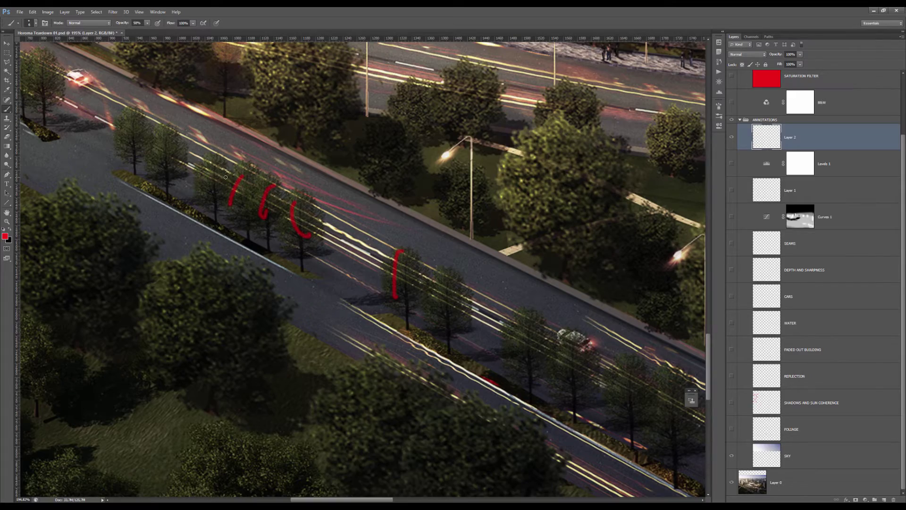
drag(242, 188, 266, 204)
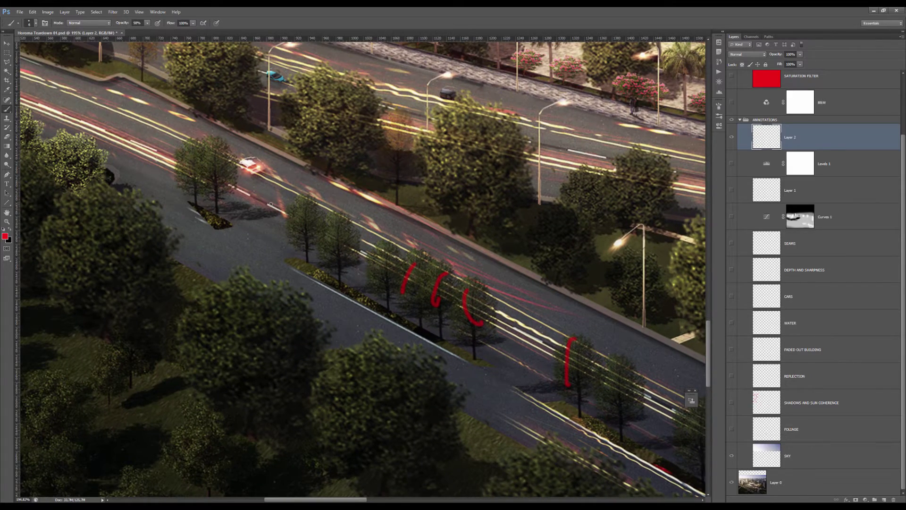
scroll(339, 221, down, 3)
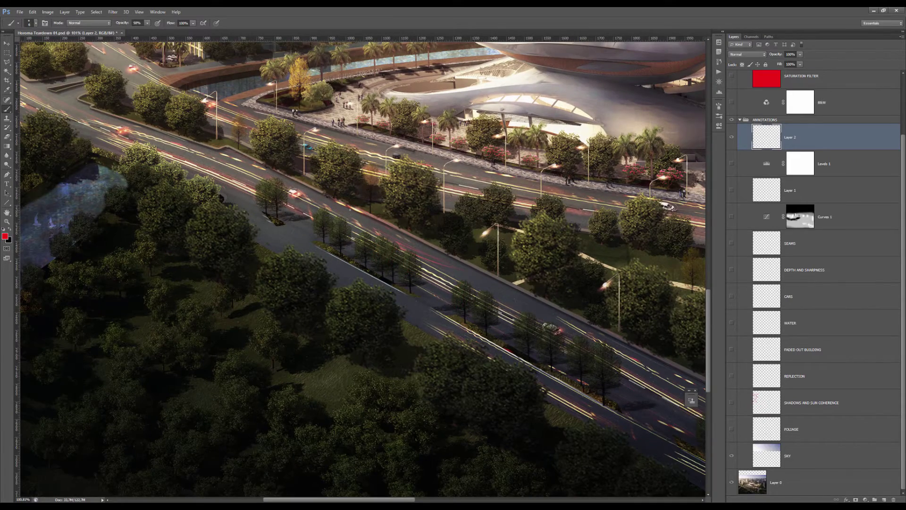
Outline in red the edges of a large foreground tree and the smaller tree in front of it
scroll(350, 212, down, 2)
scroll(301, 242, up, 5)
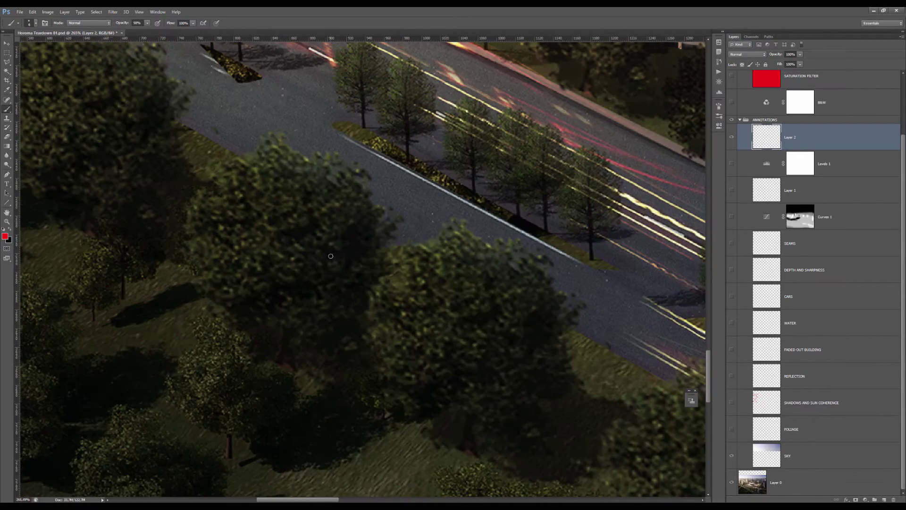
scroll(339, 256, down, 2)
scroll(338, 162, up, 5)
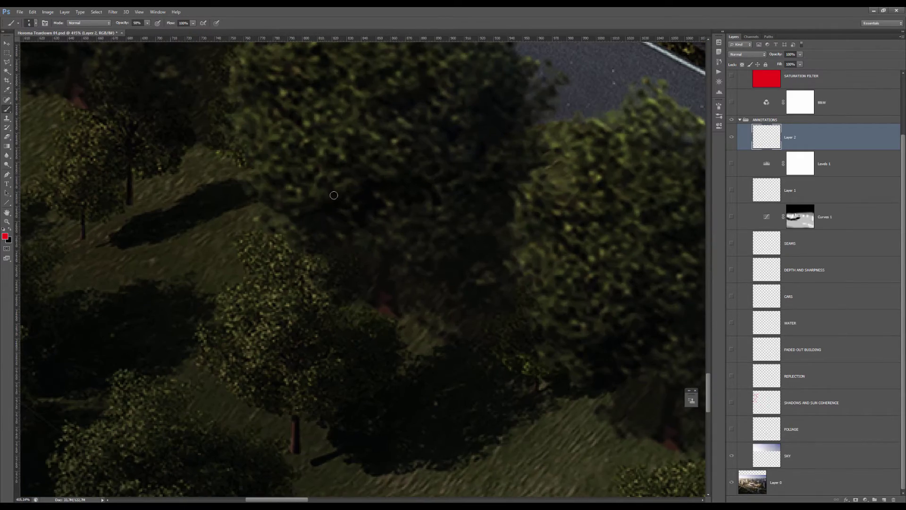
scroll(311, 183, up, 3)
mouse_move(257, 79)
mouse_down()
mouse_move(236, 134)
mouse_move(245, 212)
mouse_move(258, 259)
mouse_move(304, 274)
mouse_up()
drag(510, 110, 503, 230)
mouse_move(262, 316)
mouse_down()
mouse_move(228, 387)
mouse_move(277, 433)
mouse_up()
drag(315, 308, 328, 445)
Select the whole canvas and erase the red tree outlines from Layer 2
scroll(334, 250, down, 2)
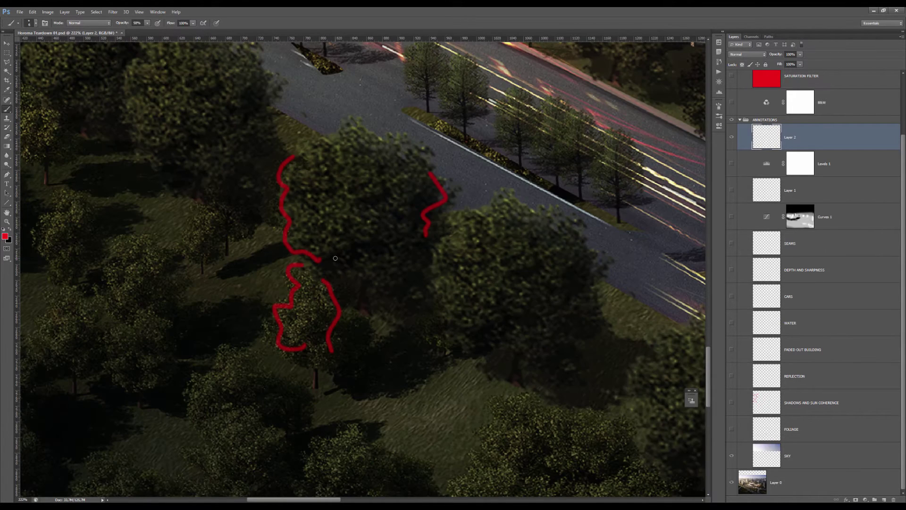
key(ctrl+a)
key(Delete)
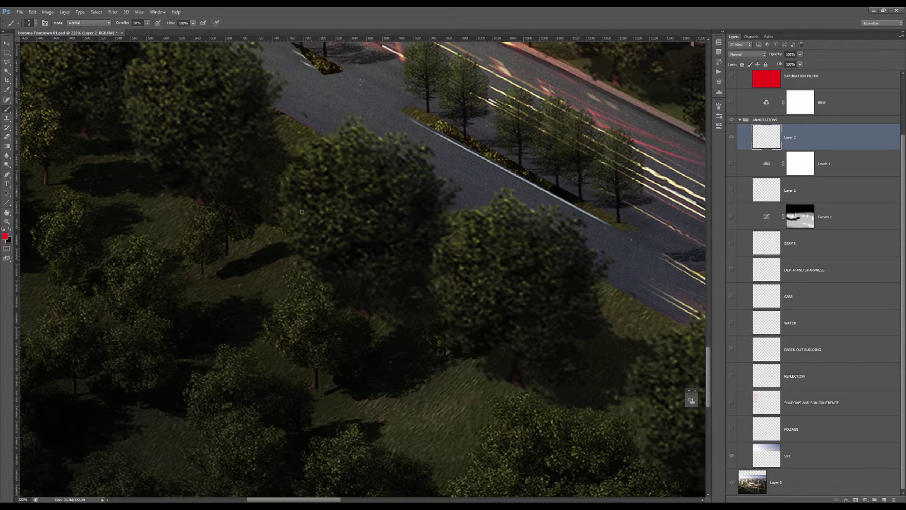
scroll(300, 211, down, 5)
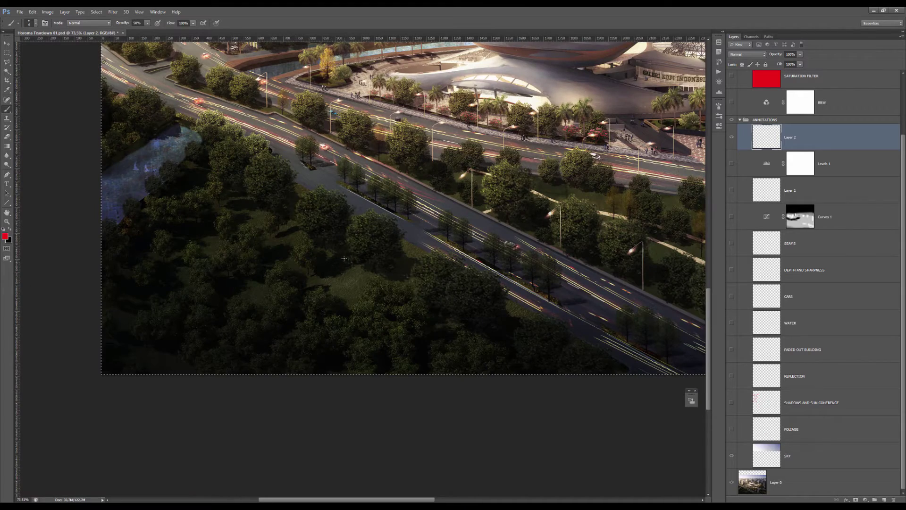
Trace in red the edges of the foreground trees beside the road, including the shaded clearing below them
scroll(342, 259, up, 3)
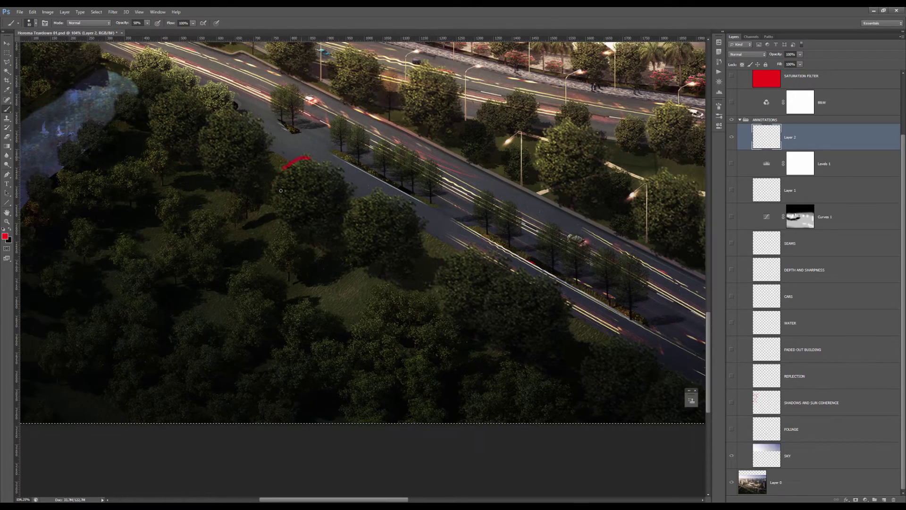
mouse_move(282, 195)
mouse_down()
mouse_move(248, 208)
mouse_move(239, 308)
mouse_move(293, 332)
mouse_up()
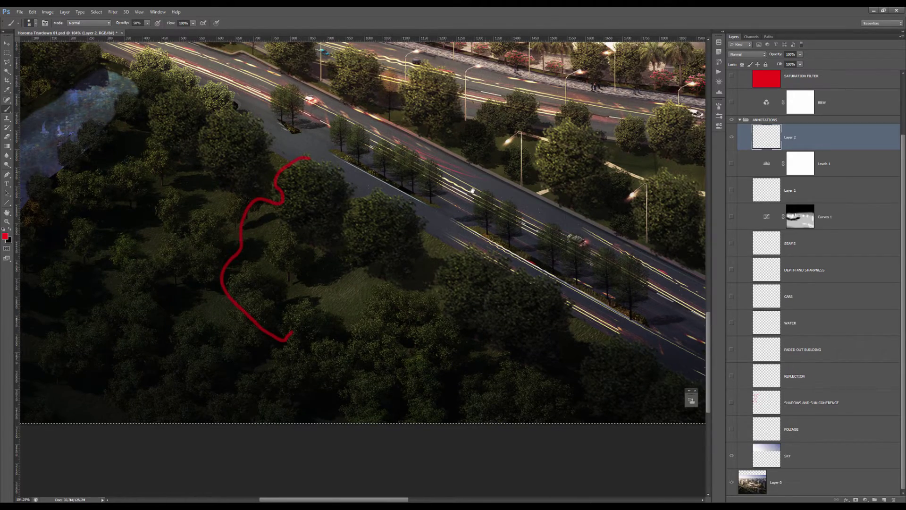
drag(456, 210, 271, 469)
drag(679, 203, 403, 245)
scroll(460, 190, up, 3)
scroll(469, 186, down, 7)
scroll(276, 316, up, 5)
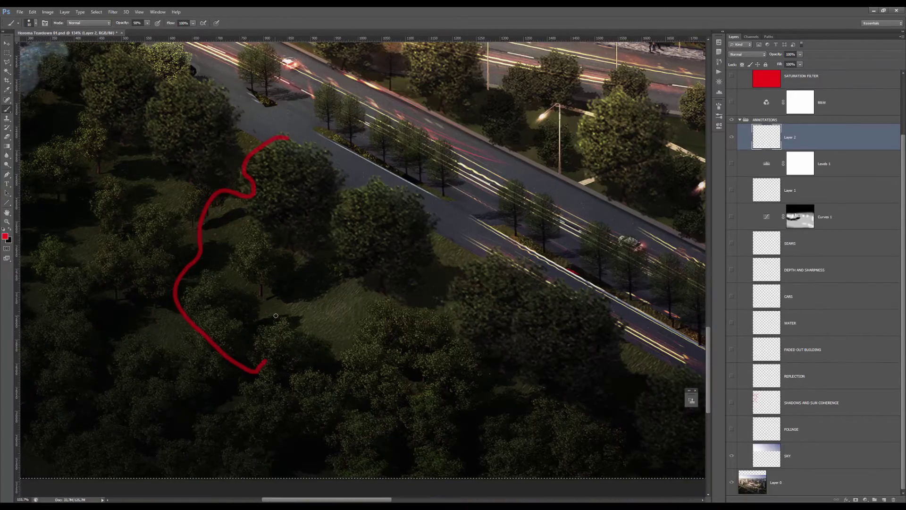
drag(387, 186, 342, 198)
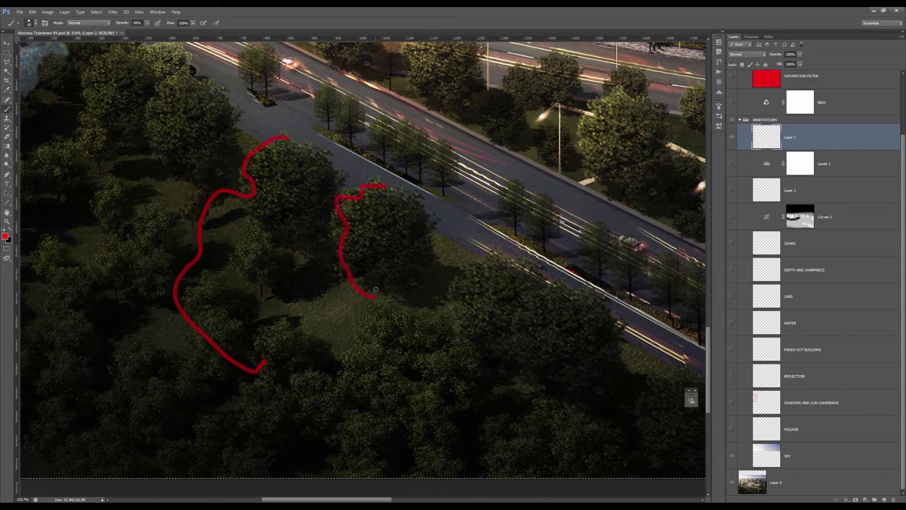
Erase the red tree outlines from Layer 2 within the whole-canvas selection
scroll(378, 277, down, 3)
key(Delete)
scroll(329, 259, up, 3)
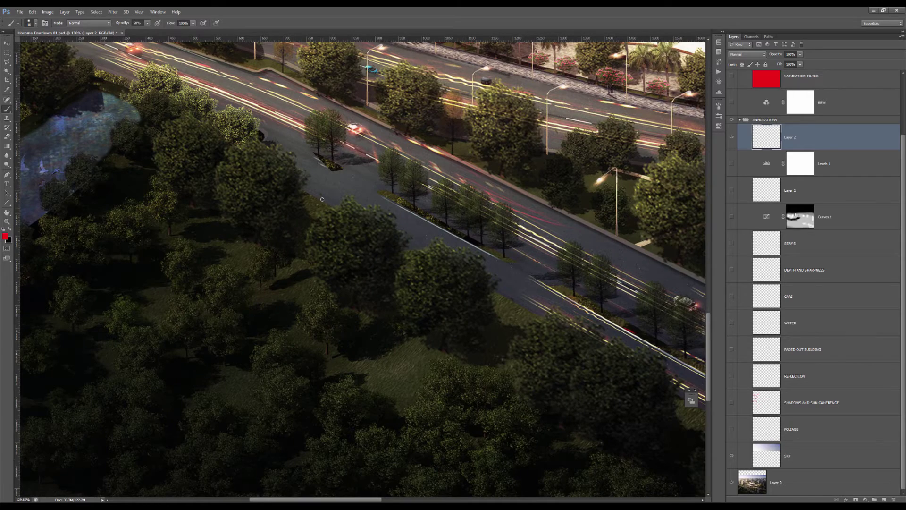
Outline in red the group of pedestrians standing on the pavement beside the road
scroll(358, 284, down, 2)
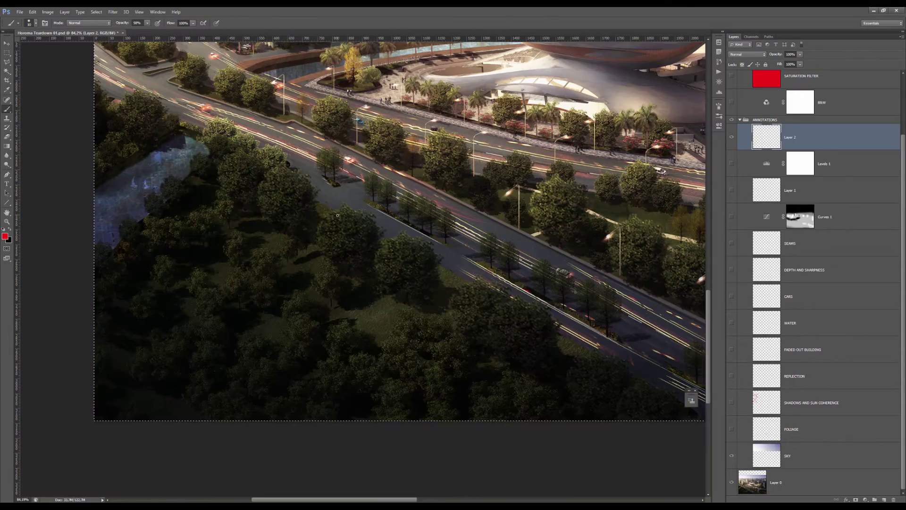
scroll(351, 251, down, 2)
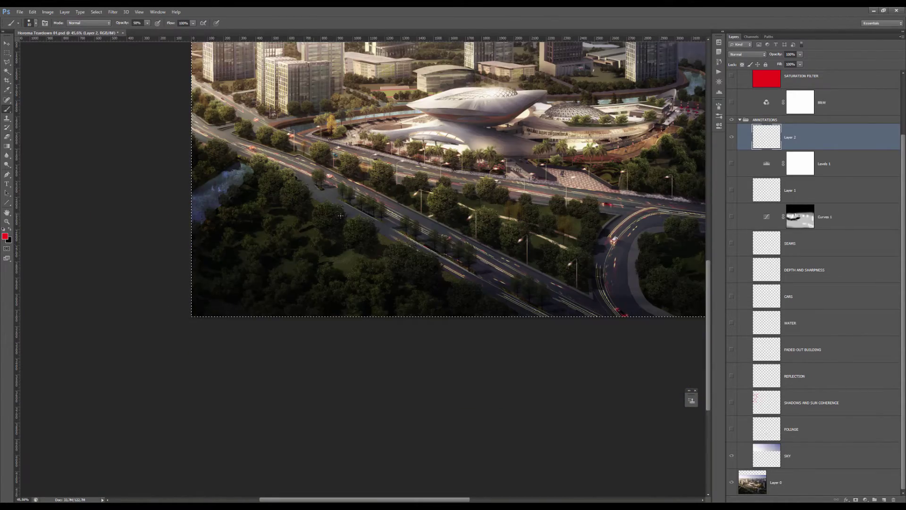
scroll(407, 208, up, 4)
drag(407, 208, 372, 271)
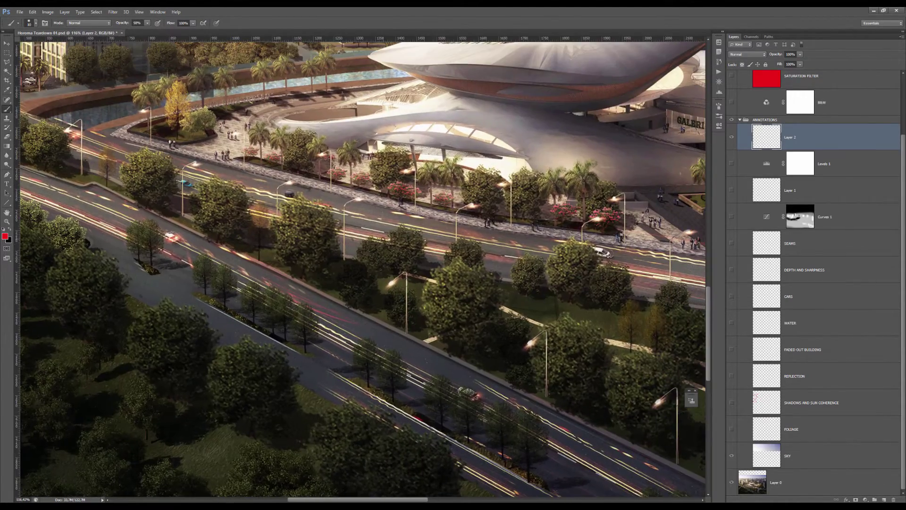
scroll(382, 239, down, 2)
scroll(288, 202, up, 6)
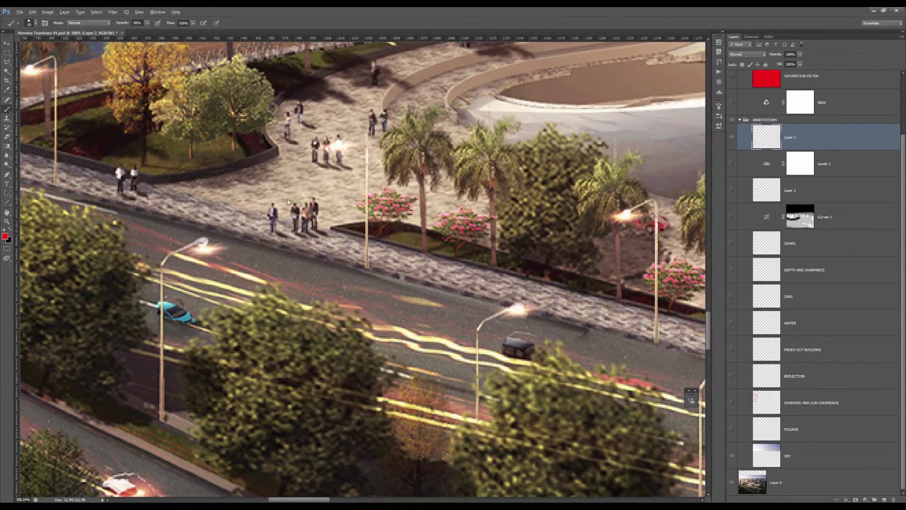
mouse_move(269, 198)
mouse_down()
mouse_move(290, 227)
mouse_move(298, 195)
mouse_move(322, 206)
mouse_up()
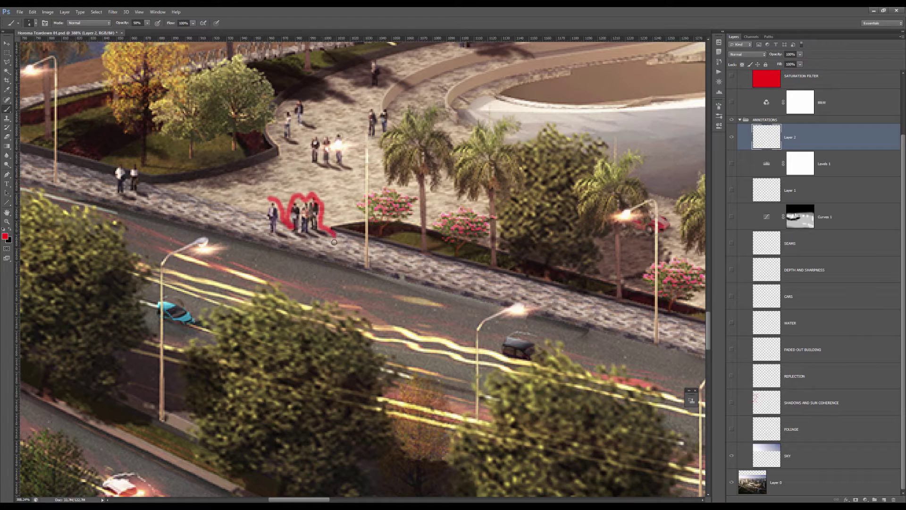
mouse_move(329, 241)
mouse_down()
mouse_move(276, 243)
mouse_move(263, 228)
mouse_move(269, 197)
mouse_up()
Draw a red line along the planter's edge and outline the yellow tree growing in it
drag(140, 160, 273, 214)
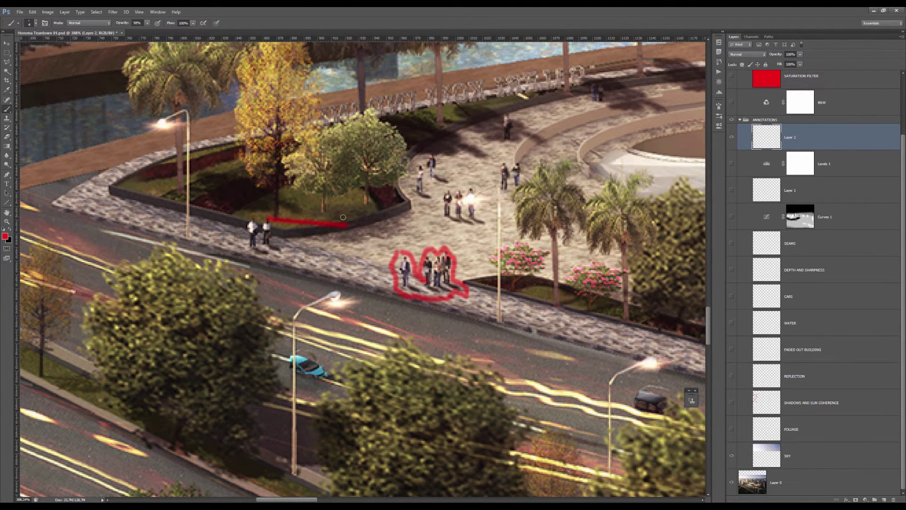
scroll(342, 218, down, 6)
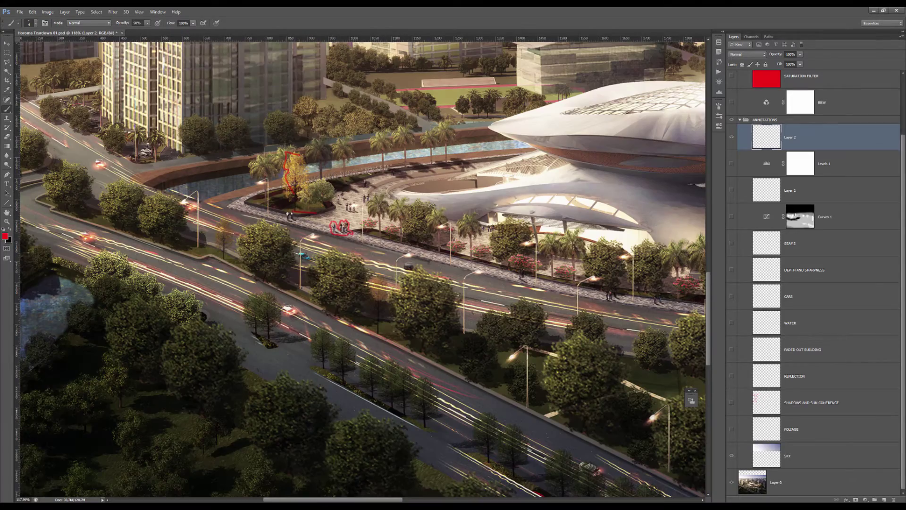
scroll(312, 194, down, 2)
scroll(312, 195, up, 5)
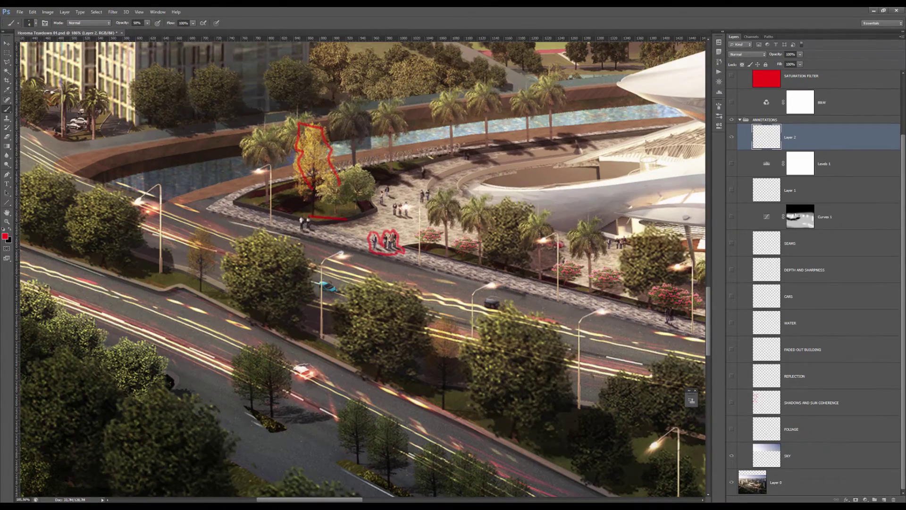
Enlarge the brush and outline in red the trees between the blue pond and the road
scroll(331, 195, down, 3)
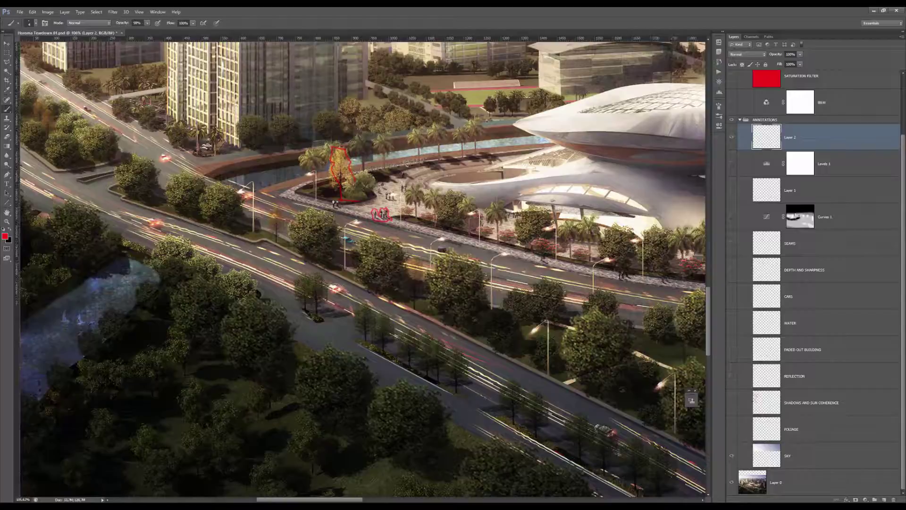
scroll(397, 235, down, 3)
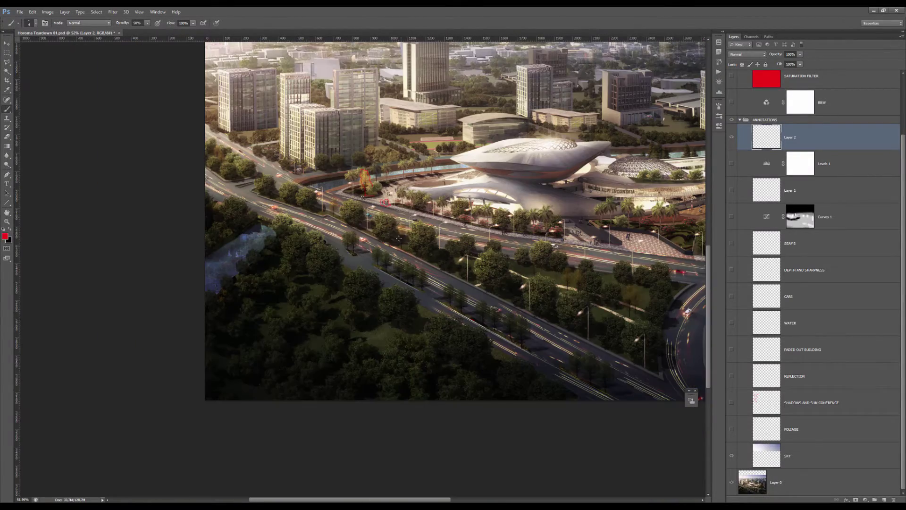
scroll(273, 208, up, 4)
scroll(272, 227, down, 3)
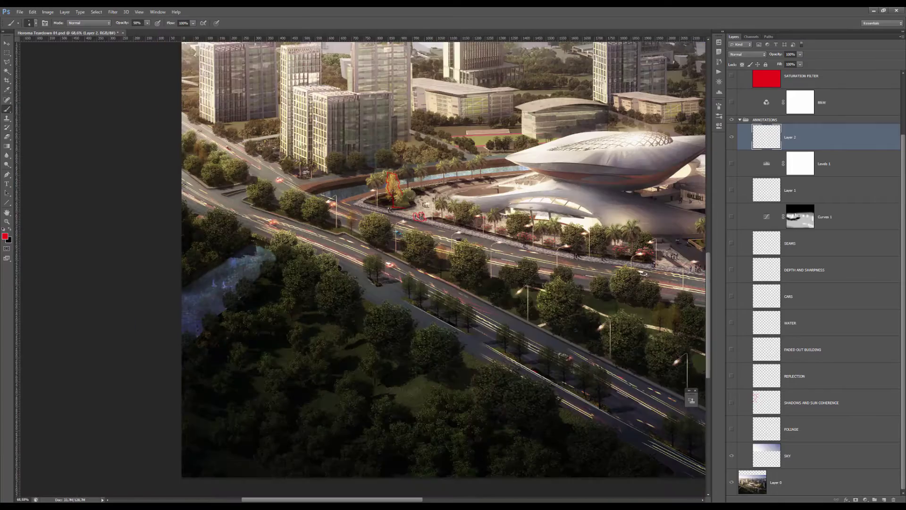
alt+right_click(314, 269)
mouse_move(313, 262)
mouse_down()
mouse_move(290, 267)
mouse_move(302, 307)
mouse_up()
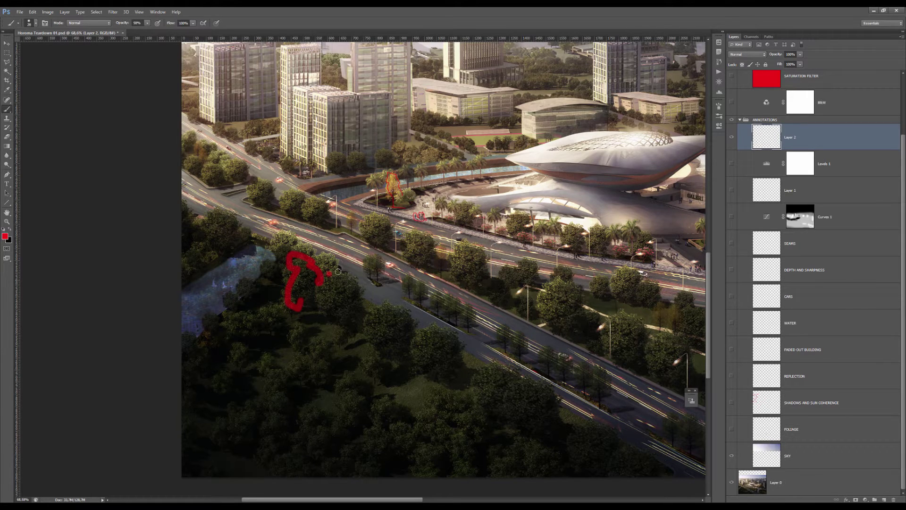
mouse_move(340, 274)
mouse_down()
mouse_move(354, 293)
mouse_move(333, 312)
mouse_up()
Erase all red marks on the pedestrians, the planter and the trees from Layer 2
key(ctrl+0)
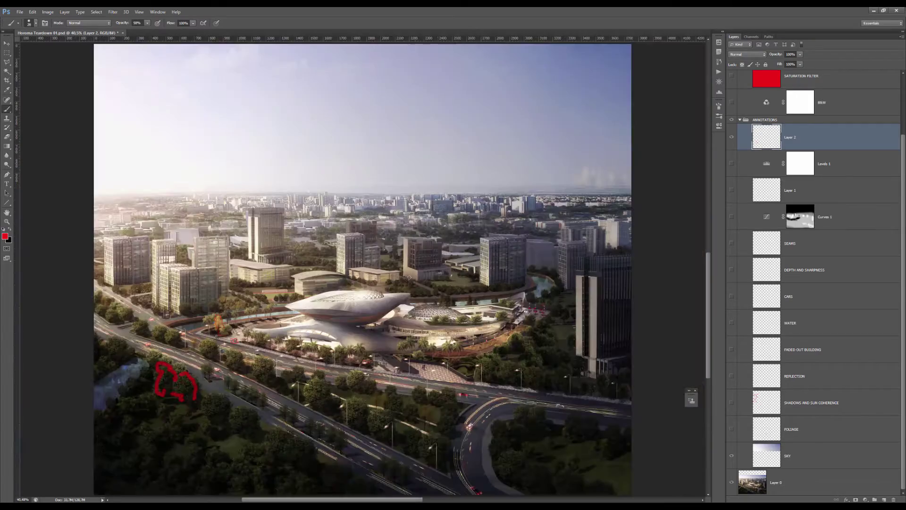
scroll(335, 337, up, 4)
scroll(373, 300, down, 2)
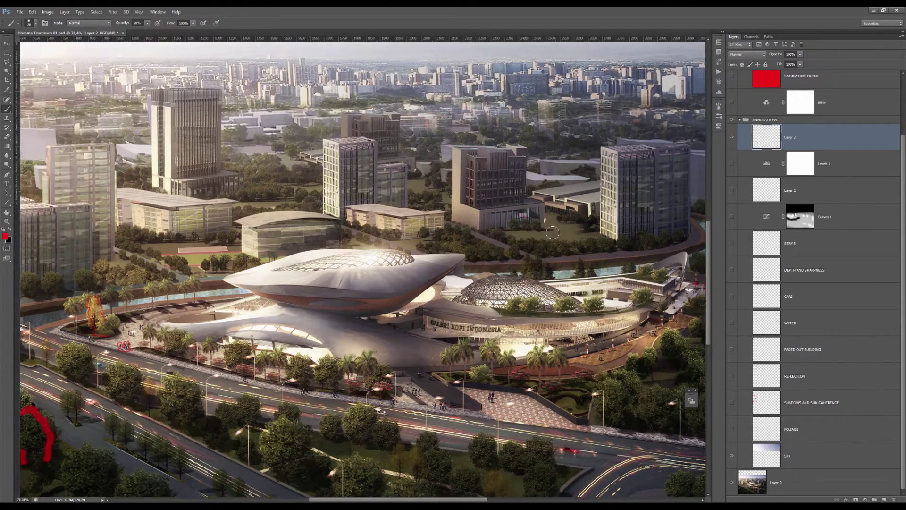
scroll(425, 278, up, 4)
scroll(475, 254, down, 4)
key(Delete)
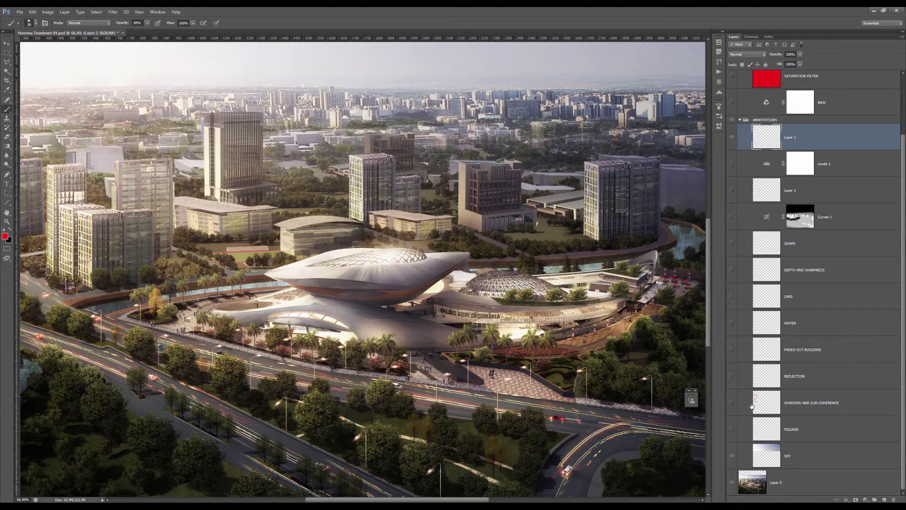
Show the REFLECTION layer over the full image, hide it again and clear the selection
click(753, 403)
click(743, 377)
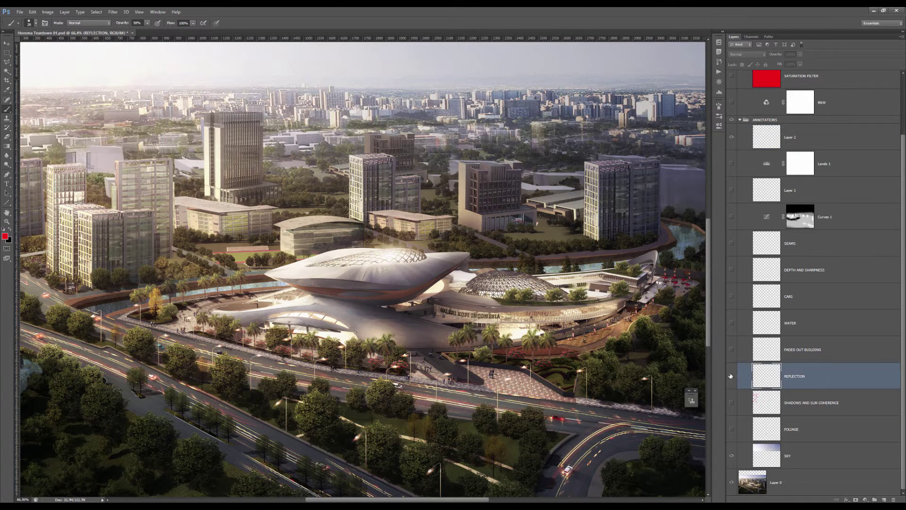
click(730, 376)
key(ctrl+0)
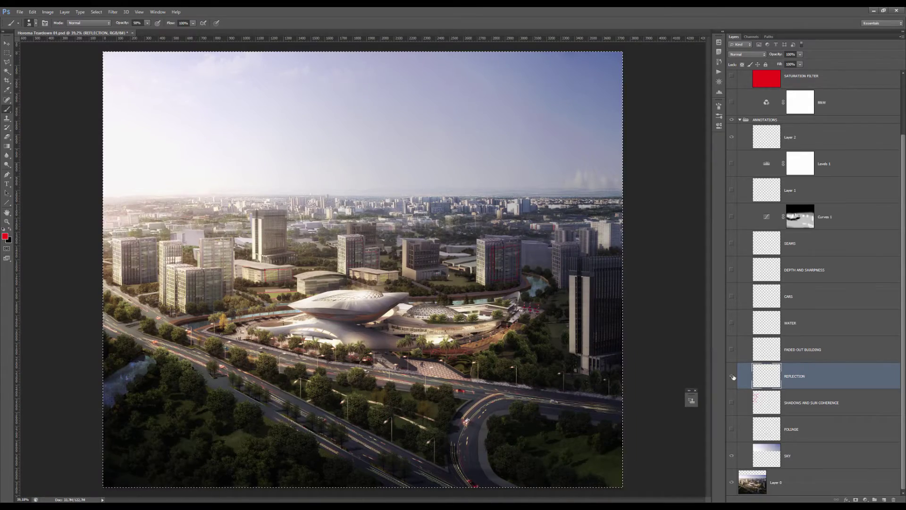
click(732, 376)
key(ctrl+d)
Make Layer 2 active and frame in red the yellowish glass facade of the low background building
scroll(349, 248, up, 5)
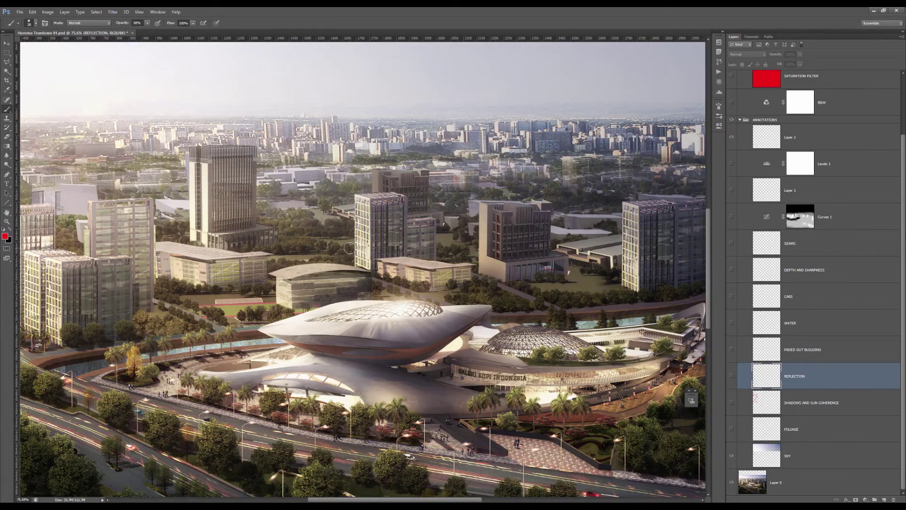
scroll(214, 238, up, 3)
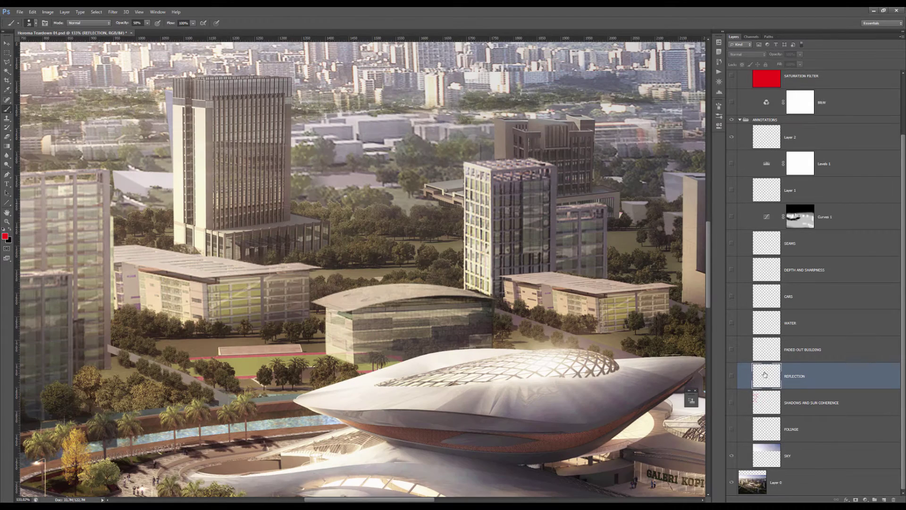
click(789, 251)
click(782, 184)
click(779, 142)
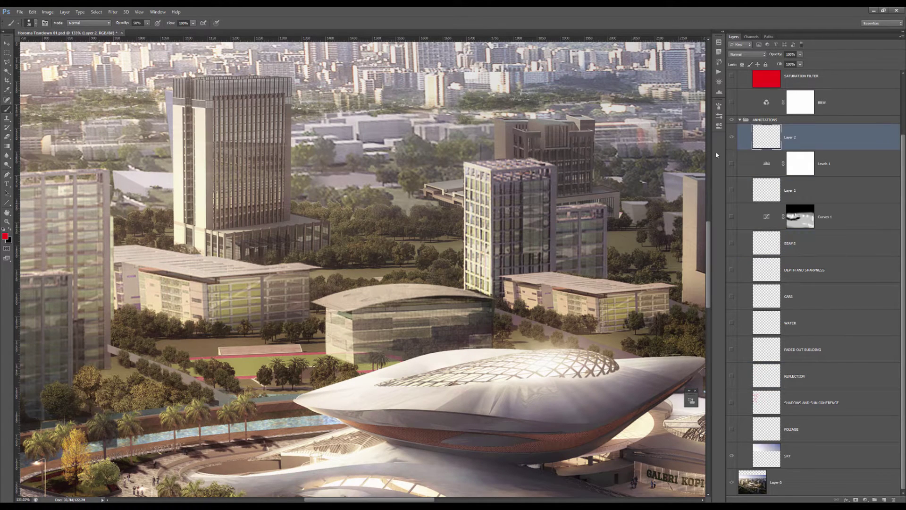
mouse_move(203, 273)
mouse_down()
mouse_move(301, 275)
mouse_move(309, 322)
mouse_move(212, 328)
mouse_move(204, 274)
mouse_up()
drag(160, 262, 250, 236)
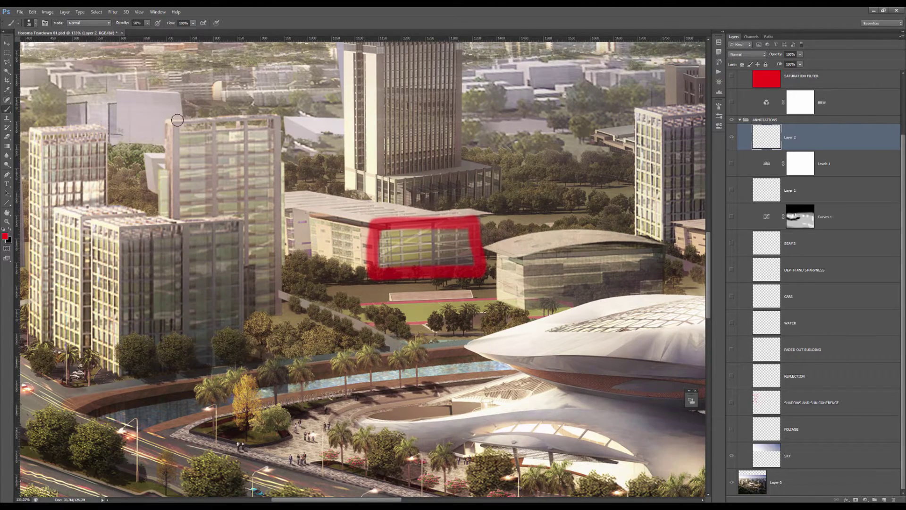
Outline in red the visible glass facade of the tall tower behind the front apartment blocks
mouse_move(173, 128)
mouse_down()
mouse_move(275, 128)
mouse_move(277, 313)
mouse_move(265, 318)
mouse_move(244, 245)
mouse_move(219, 218)
mouse_move(174, 211)
mouse_move(167, 141)
mouse_up()
scroll(261, 172, down, 2)
scroll(257, 207, up, 3)
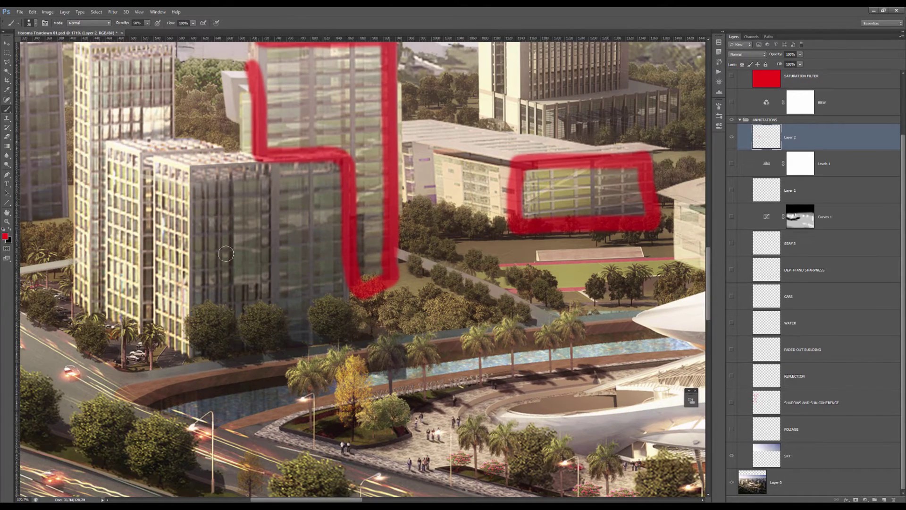
scroll(242, 248, down, 2)
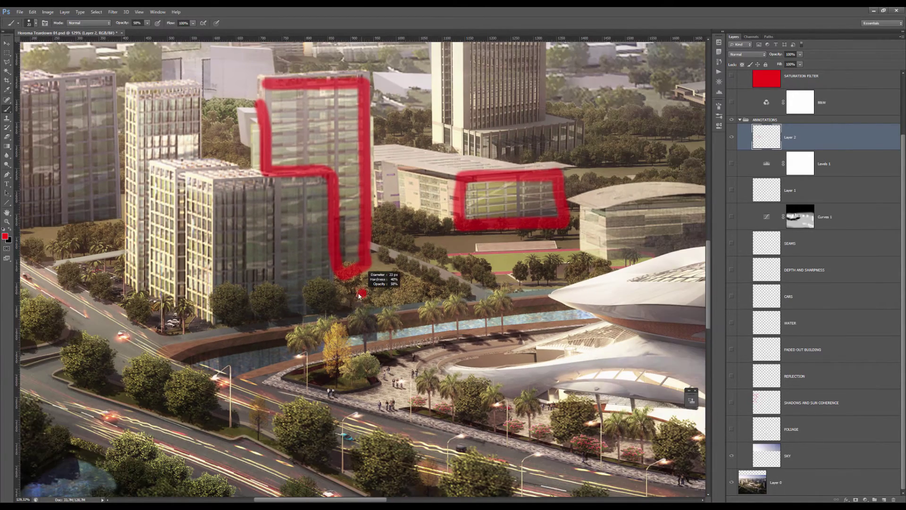
With a smaller brush, circle the waterfront plaza in red and link it to the front block's glass facade with an arrow
mouse_move(335, 306)
mouse_down()
mouse_move(399, 305)
mouse_move(491, 426)
mouse_move(243, 363)
mouse_move(583, 373)
mouse_move(236, 373)
mouse_move(547, 322)
mouse_up()
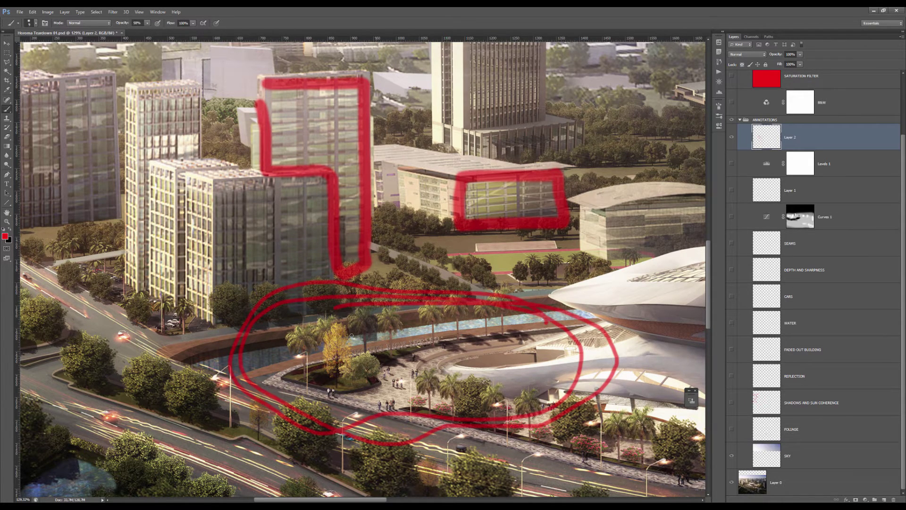
drag(282, 223, 354, 319)
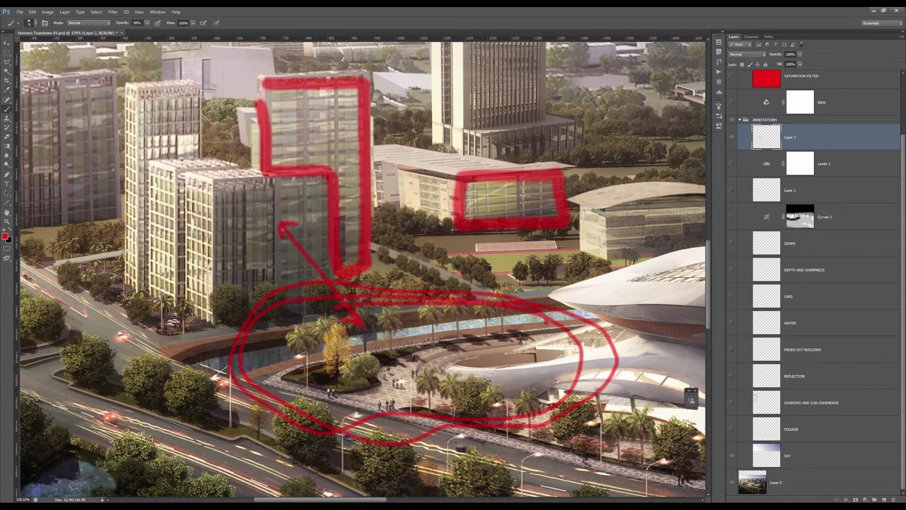
drag(274, 194, 284, 239)
drag(420, 333, 475, 366)
Select the whole canvas and erase the red facade and plaza marks from Layer 2
scroll(472, 359, down, 3)
scroll(394, 298, down, 3)
key(ctrl+a)
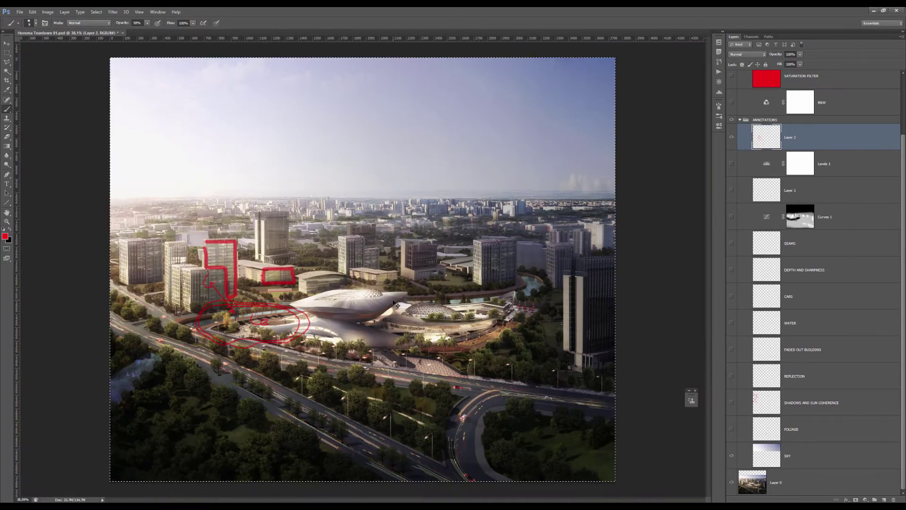
key(Delete)
Draw a red stroke over the trees beside the sports field, then scribble on and frame the low building's glass facade
scroll(233, 269, up, 1)
scroll(233, 269, up, 4)
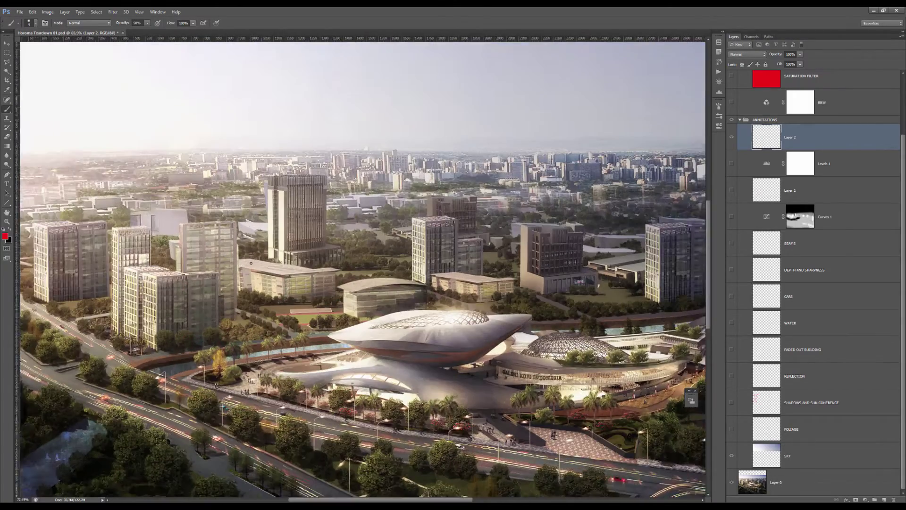
scroll(264, 271, down, 1)
scroll(305, 295, up, 3)
scroll(322, 284, up, 2)
drag(210, 335, 302, 376)
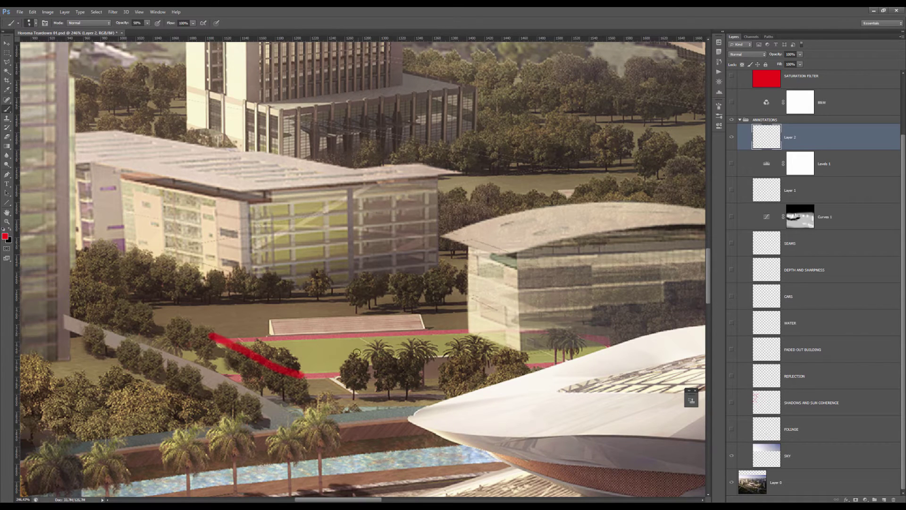
drag(296, 225, 392, 221)
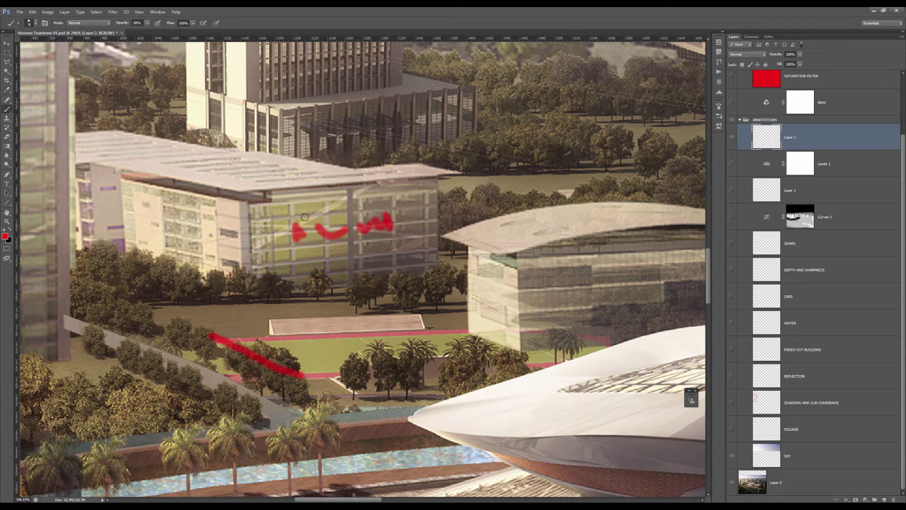
mouse_move(275, 203)
mouse_down()
mouse_move(425, 192)
mouse_move(442, 272)
mouse_move(255, 241)
mouse_move(395, 192)
mouse_move(431, 276)
mouse_up()
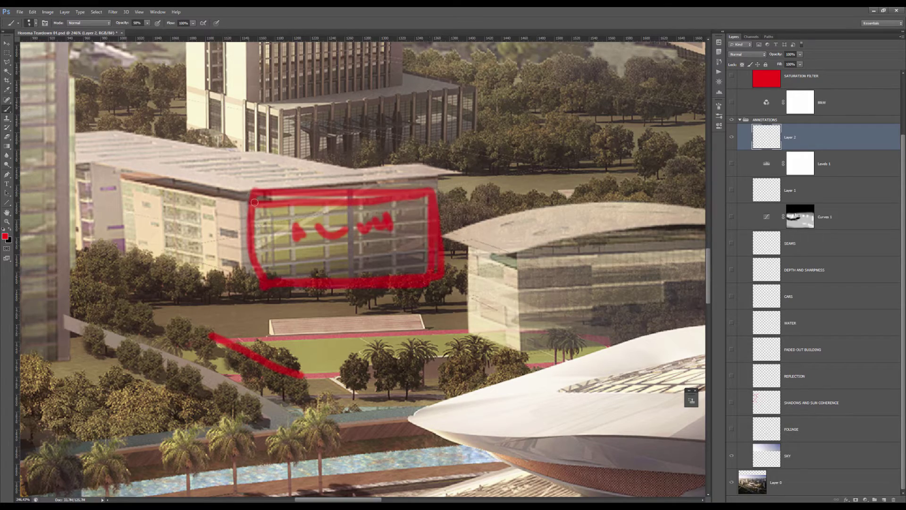
Undo the red marks on the low building's glass facade and over the trees beside the sports field
scroll(279, 214, down, 3)
key(ctrl+alt+z)
key(ctrl+alt+z)
key(ctrl+alt+z)
key(ctrl+alt+z)
key(ctrl+alt+z)
scroll(279, 213, down, 4)
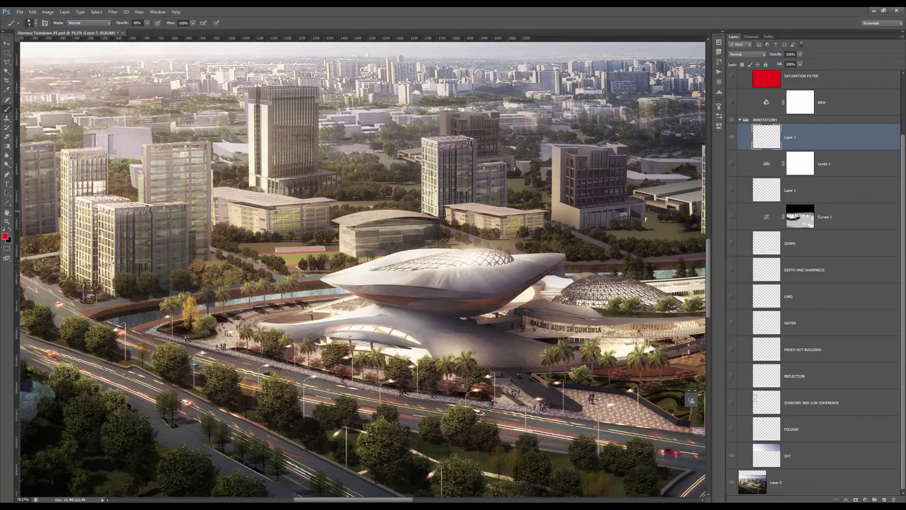
Examine the overall rendering and the transition from the main buildings to the distant skyline
scroll(276, 213, down, 4)
scroll(276, 212, down, 3)
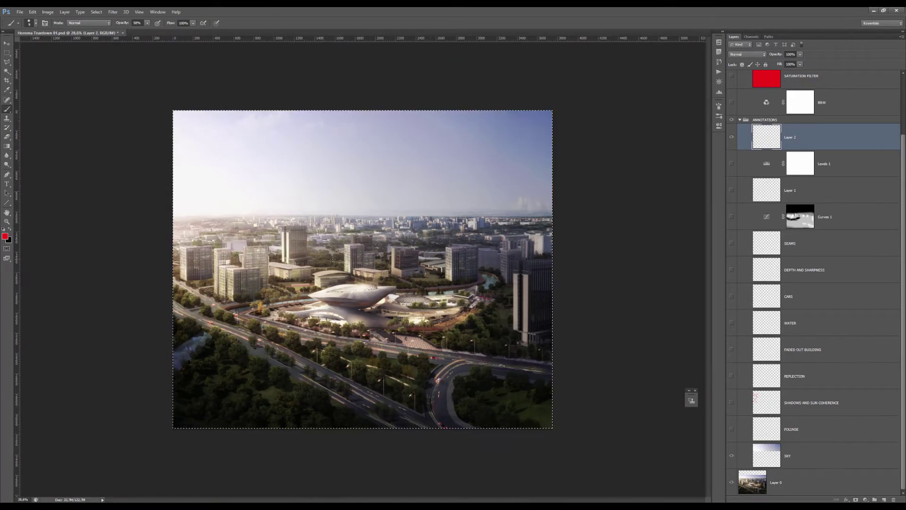
scroll(348, 263, up, 5)
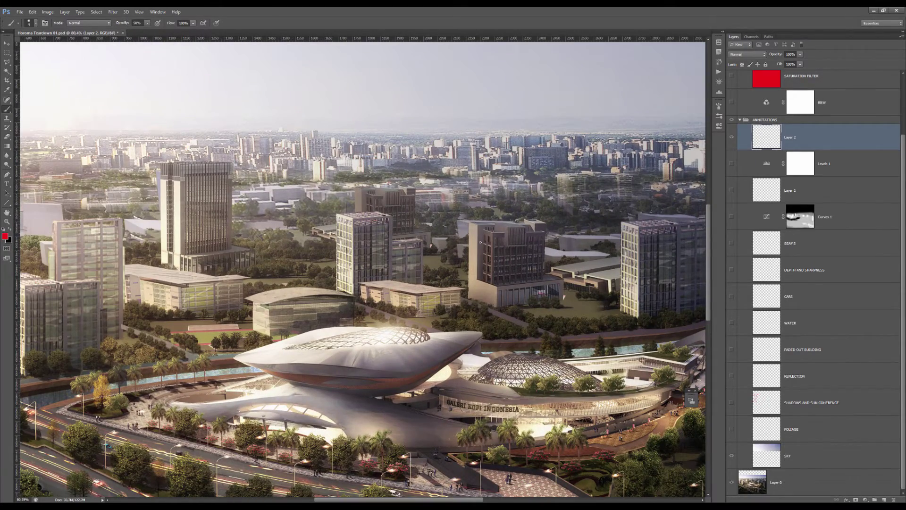
scroll(440, 235, down, 2)
scroll(561, 204, up, 4)
scroll(469, 245, down, 3)
scroll(469, 245, down, 2)
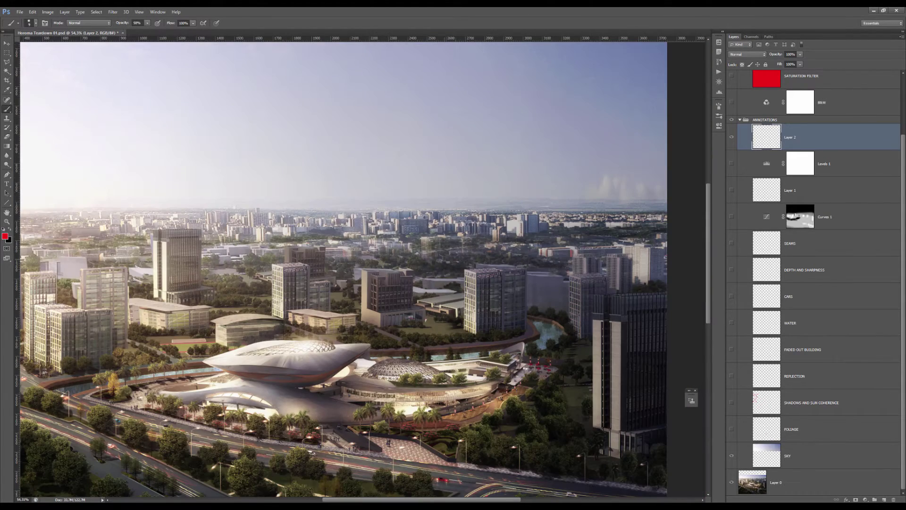
scroll(313, 212, down, 2)
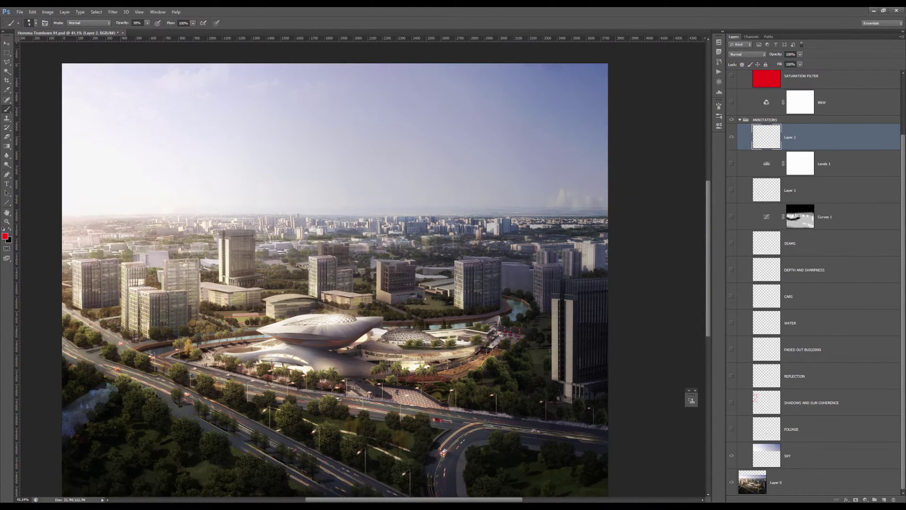
Paint broad red bands along the horizon and across the mid-distance city behind the main buildings
mouse_move(449, 207)
mouse_down()
mouse_move(133, 205)
mouse_move(519, 243)
mouse_move(476, 215)
mouse_up()
mouse_move(189, 254)
mouse_down()
mouse_move(637, 267)
mouse_move(521, 450)
mouse_move(151, 248)
mouse_up()
scroll(424, 247, up, 6)
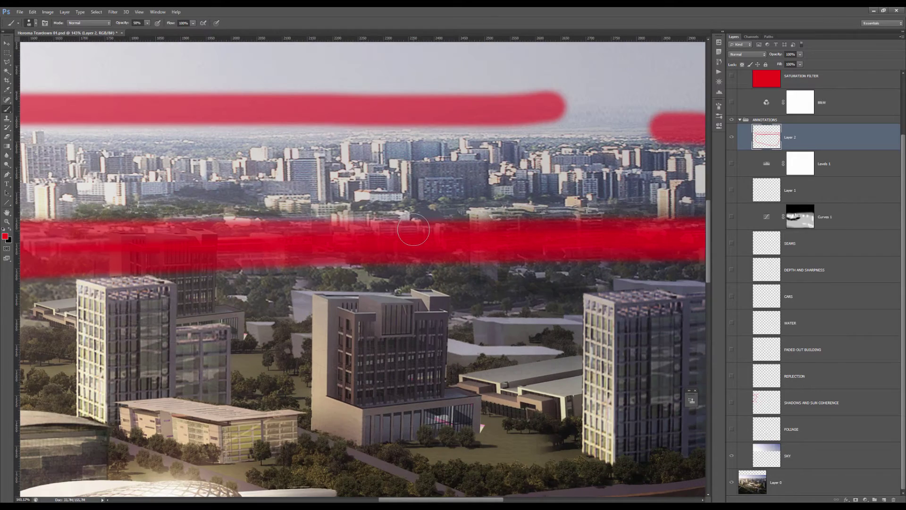
Toggle Layer 2 off and on to compare the mid-distance city, and erase the red bands from the whole canvas
click(732, 137)
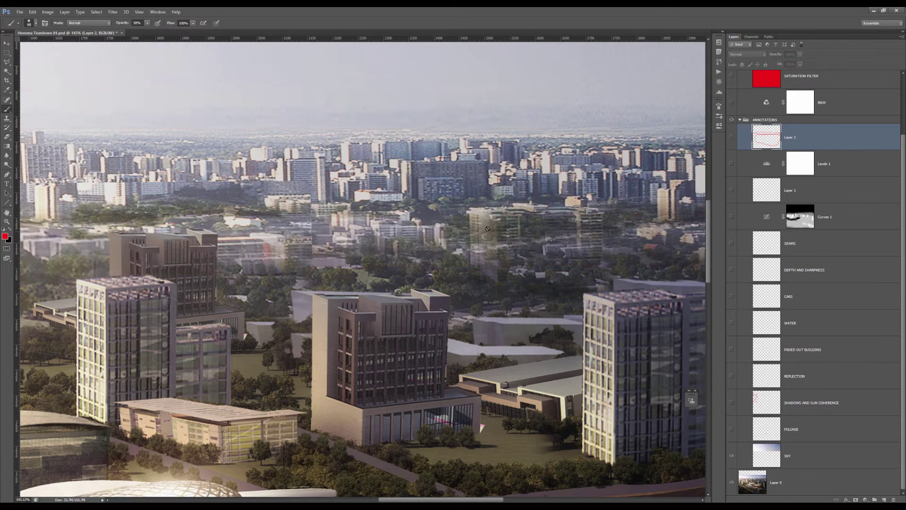
click(732, 138)
key(ctrl+a)
key(Delete)
With a smaller brush, frame in red the two smeared, semi-transparent building patches in the mid-distance city
alt+right_click(536, 222)
drag(575, 210, 486, 205)
mouse_move(490, 267)
mouse_down()
mouse_move(585, 288)
mouse_move(583, 206)
mouse_up()
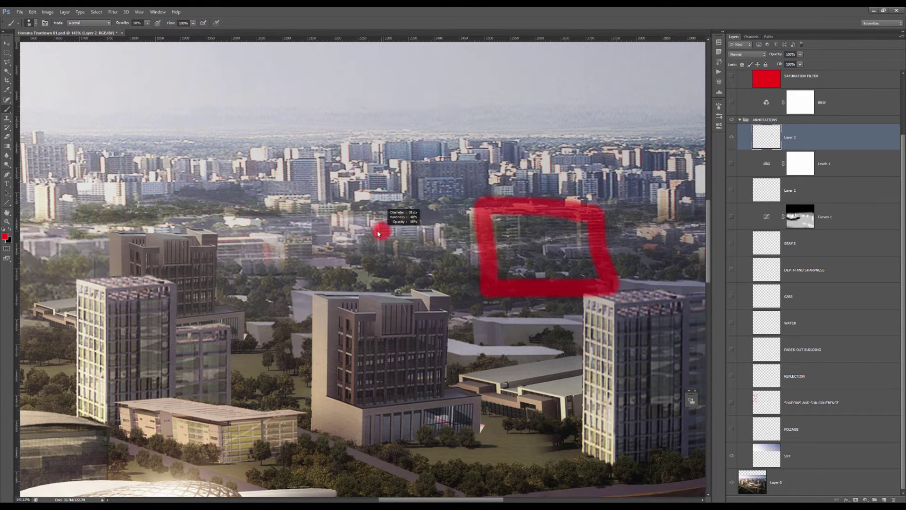
scroll(280, 237, up, 3)
mouse_move(197, 237)
mouse_down()
mouse_move(327, 223)
mouse_move(355, 284)
mouse_move(331, 297)
mouse_move(200, 284)
mouse_up()
scroll(406, 207, right, 5)
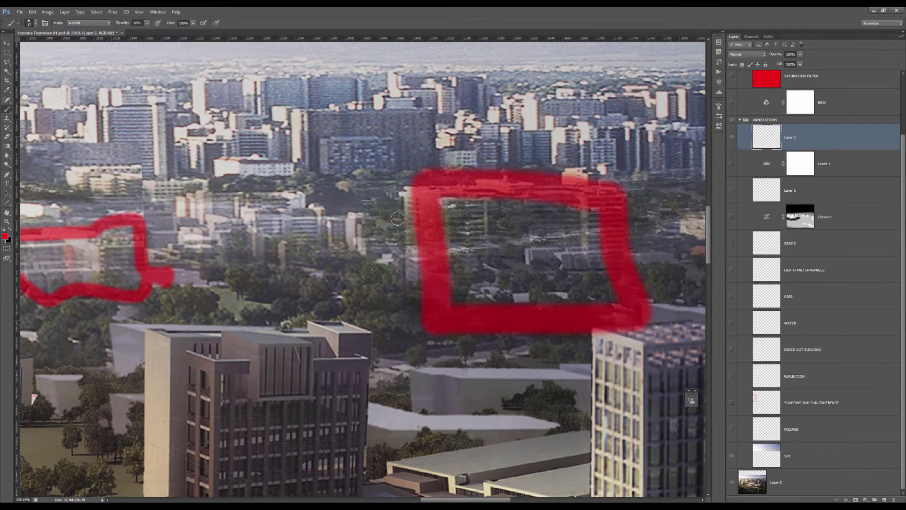
Hide Layer 2 and examine the smeared mid-distance buildings and the cluster of towers behind the dark office tower
click(737, 136)
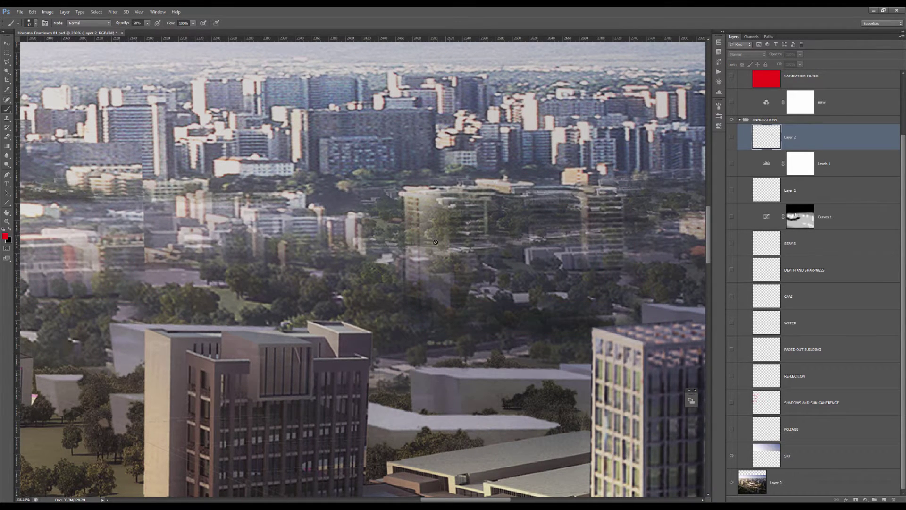
scroll(424, 244, down, 8)
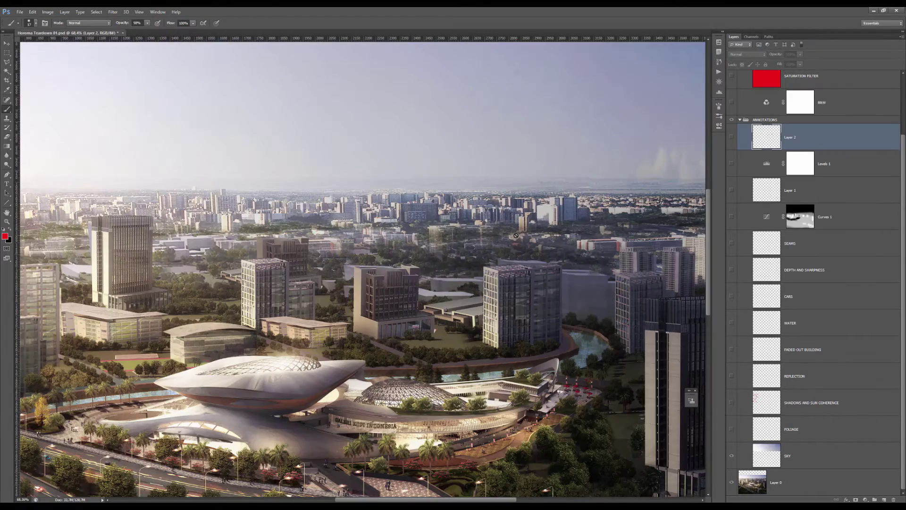
scroll(515, 236, up, 4)
drag(512, 236, 412, 249)
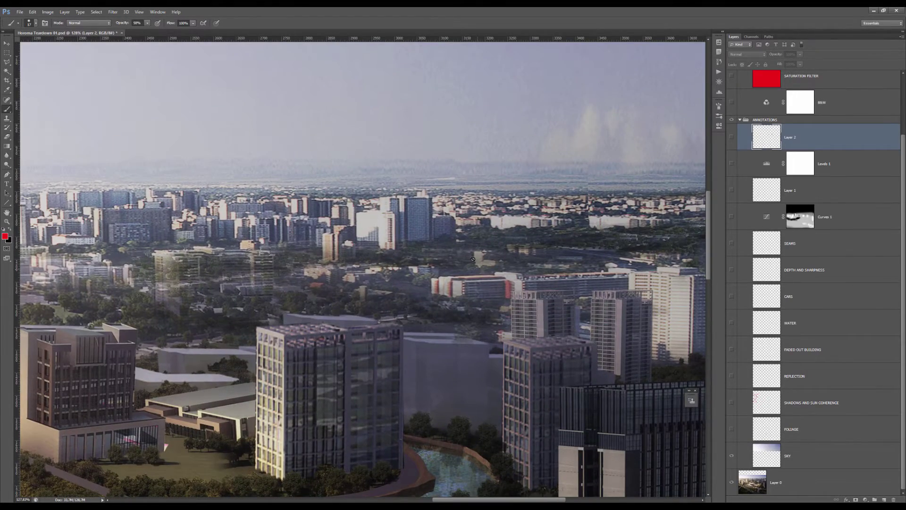
scroll(470, 256, down, 2)
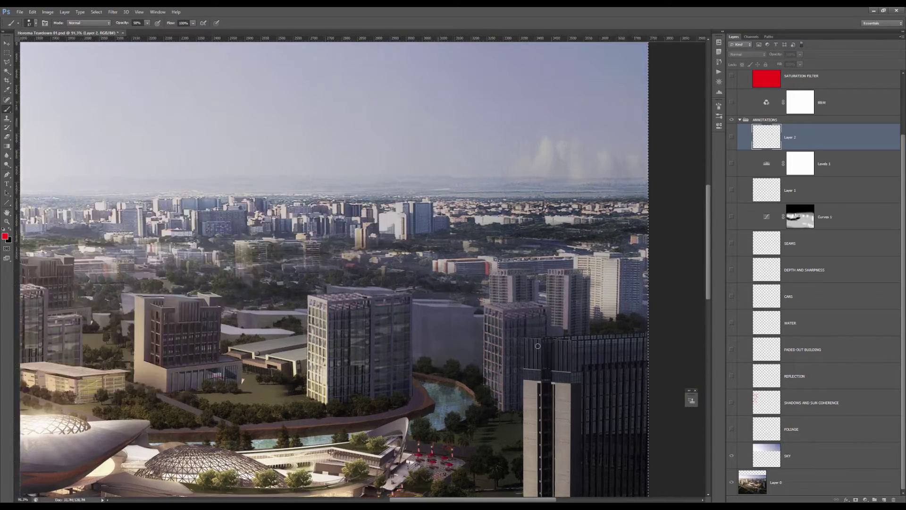
scroll(472, 307, up, 3)
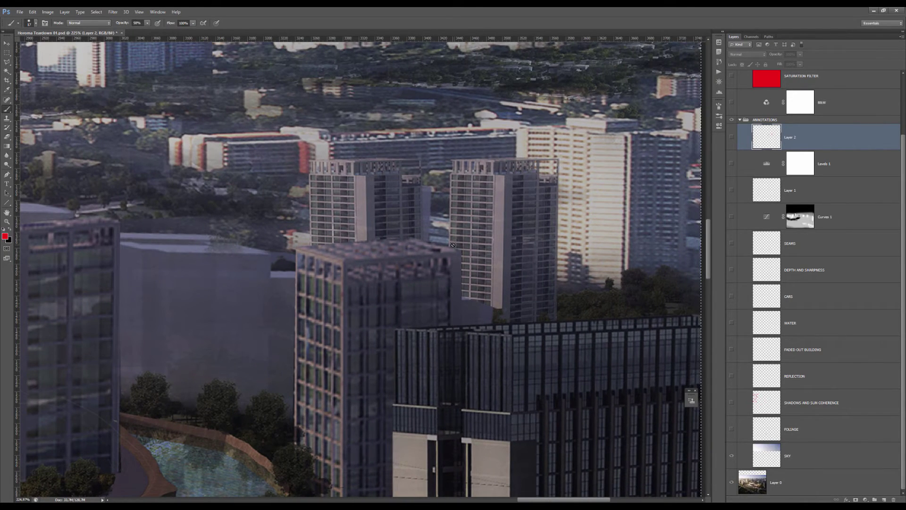
scroll(472, 283, up, 2)
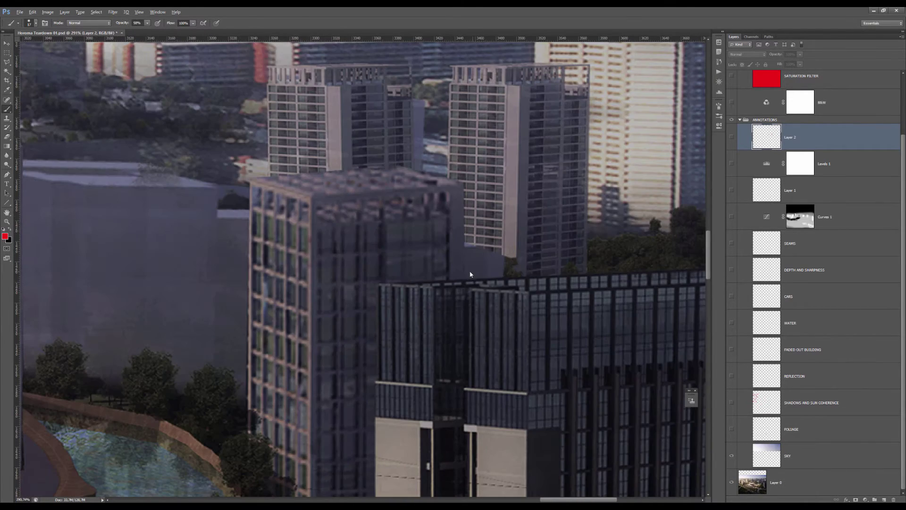
Show Layer 2 again and trace the dark office tower's roofline and near side edge with a thin red brush
click(732, 137)
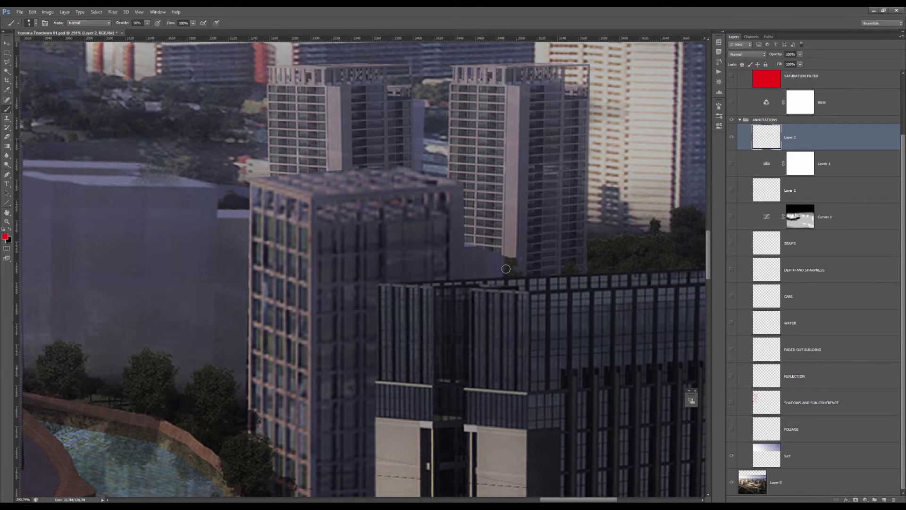
alt+right_click(528, 276)
drag(608, 273, 390, 278)
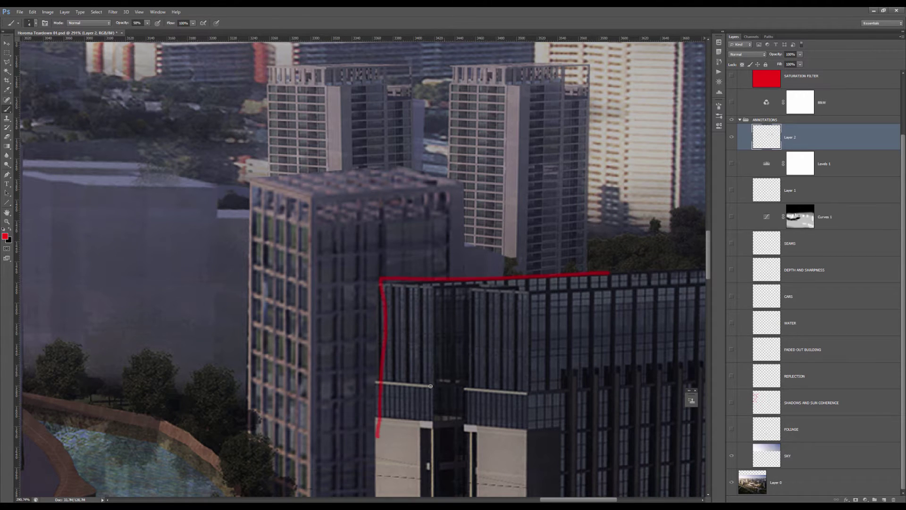
drag(518, 276, 648, 276)
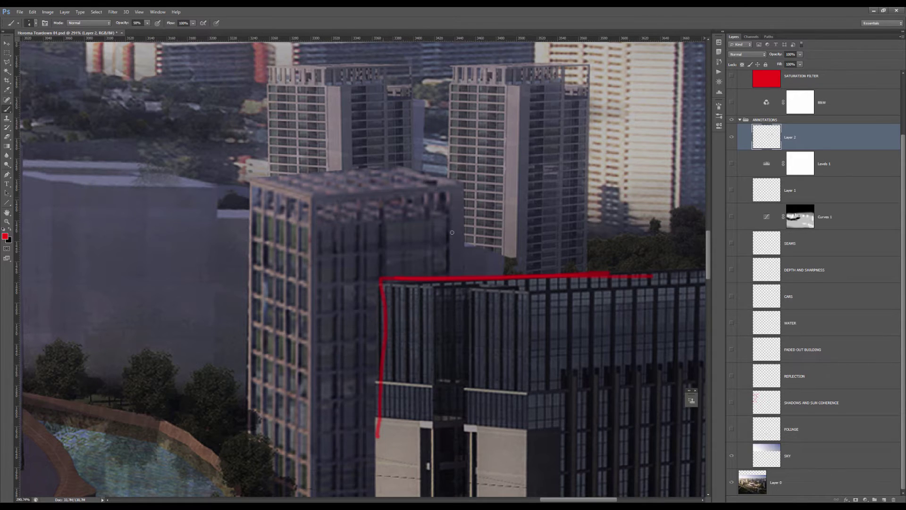
Outline in red the roof, corner and side edges of the blurry gridded tower directly behind the dark office tower
drag(457, 178, 456, 222)
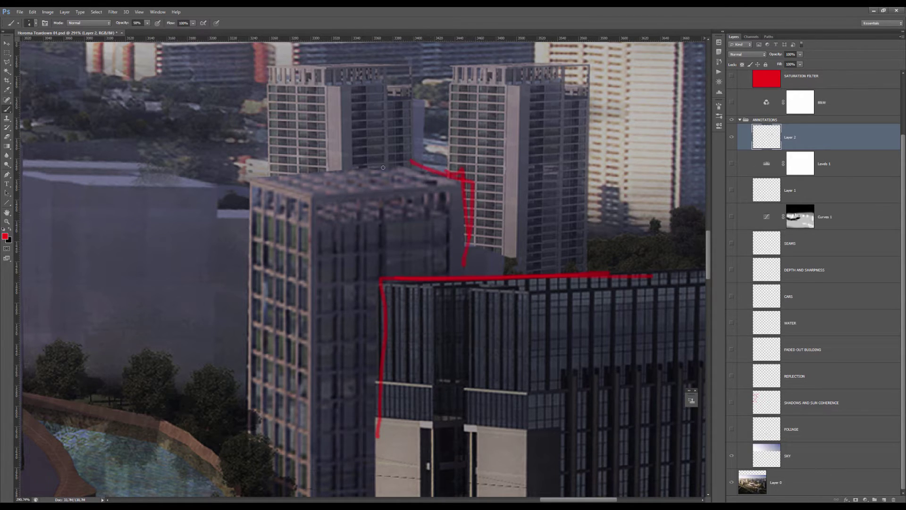
mouse_move(359, 168)
mouse_down()
mouse_move(248, 173)
mouse_move(252, 287)
mouse_move(233, 401)
mouse_up()
mouse_move(243, 175)
mouse_down()
mouse_move(318, 193)
mouse_move(311, 357)
mouse_up()
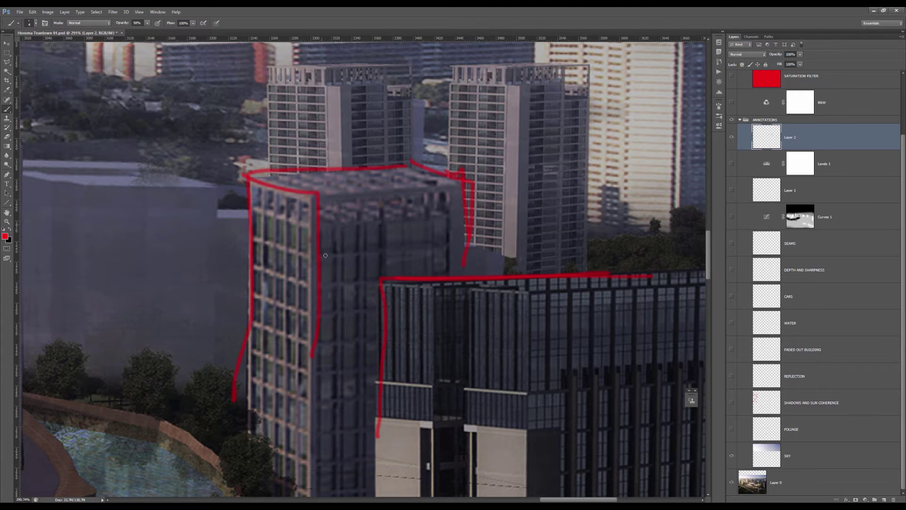
scroll(355, 233, down, 4)
scroll(331, 257, up, 3)
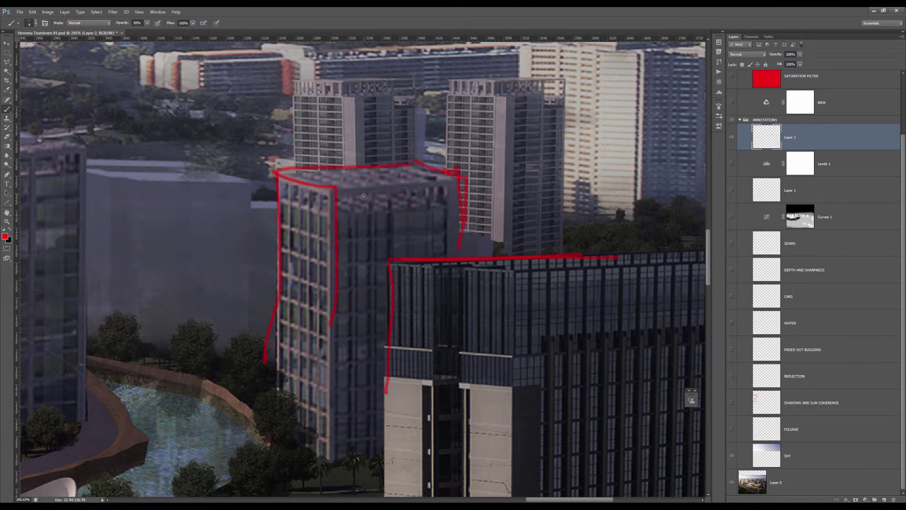
drag(342, 234, 402, 192)
scroll(404, 193, down, 3)
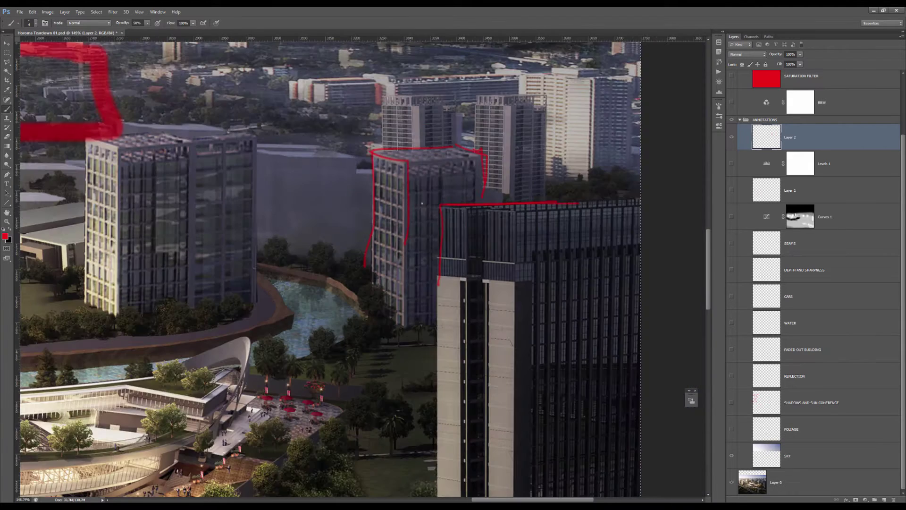
scroll(423, 202, up, 1)
scroll(423, 202, up, 3)
drag(396, 115, 445, 110)
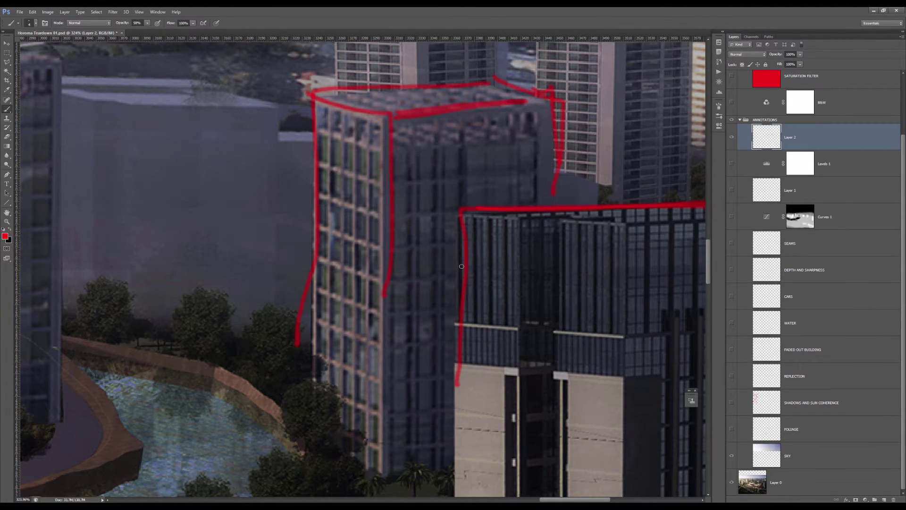
Outline in red the slim apartment tower and the large cream apartment block behind it
drag(484, 242, 387, 423)
mouse_move(440, 262)
mouse_down()
mouse_move(440, 144)
mouse_move(589, 148)
mouse_move(595, 263)
mouse_move(585, 359)
mouse_up()
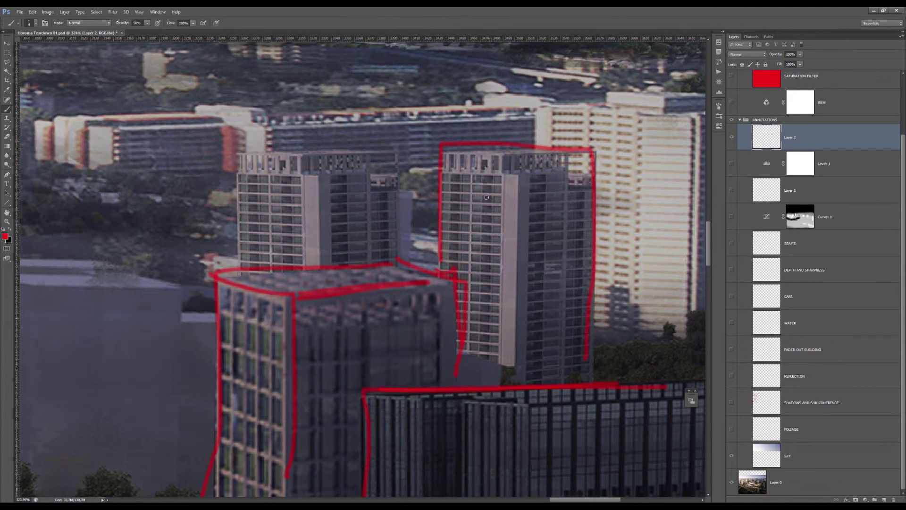
mouse_move(539, 113)
mouse_down()
mouse_move(631, 98)
mouse_move(455, 121)
mouse_up()
mouse_move(518, 103)
mouse_down()
mouse_move(679, 104)
mouse_move(679, 303)
mouse_up()
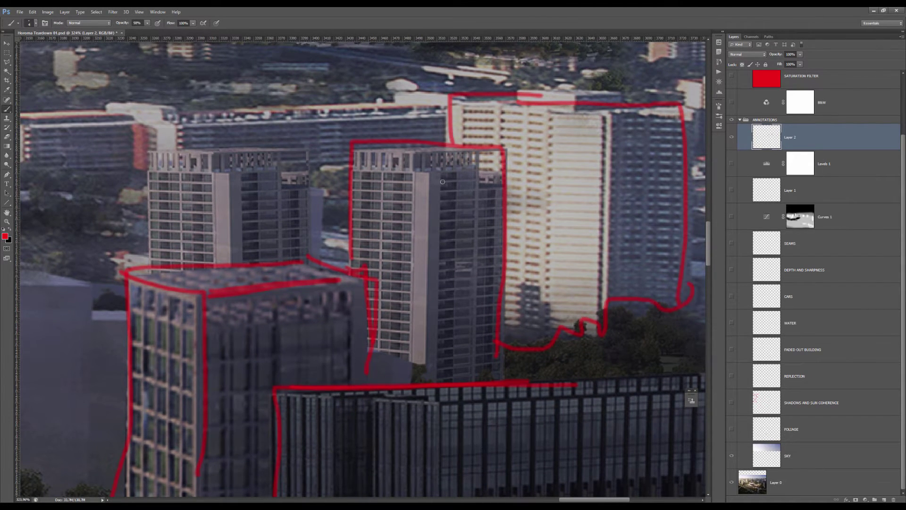
Enlarge the brush and paint broad red strokes across the background towers and down the dark office tower's edge
scroll(443, 181, down, 4)
scroll(361, 178, down, 2)
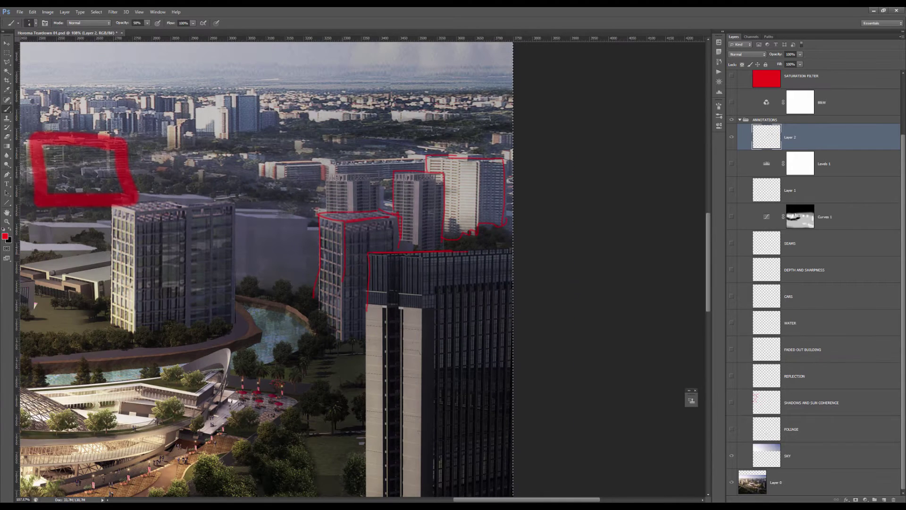
key(bracketright)
key(bracketright)
key(bracketright)
mouse_move(338, 225)
mouse_down()
mouse_move(505, 336)
mouse_move(482, 329)
mouse_up()
mouse_move(243, 90)
mouse_down()
mouse_move(284, 206)
mouse_move(504, 211)
mouse_up()
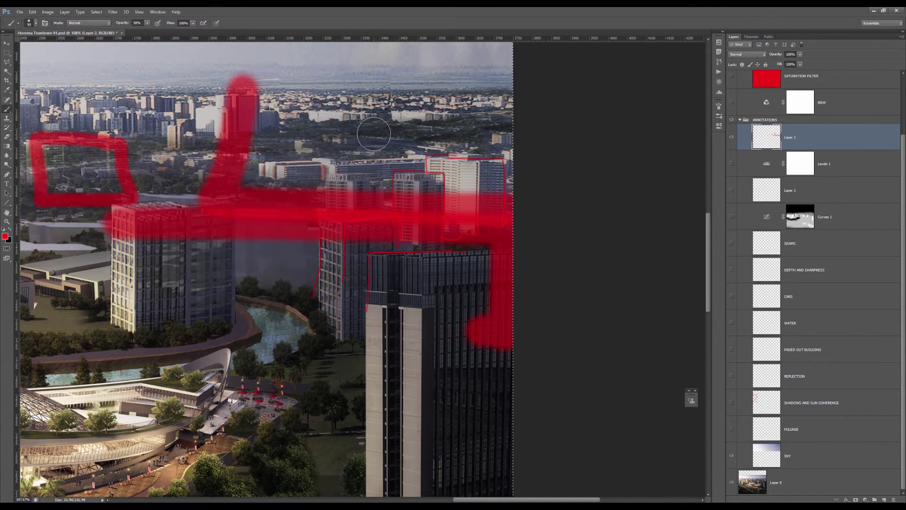
Erase all the red tower outlines, frames and broad strokes from Layer 2
drag(389, 189, 379, 192)
scroll(338, 194, down, 1)
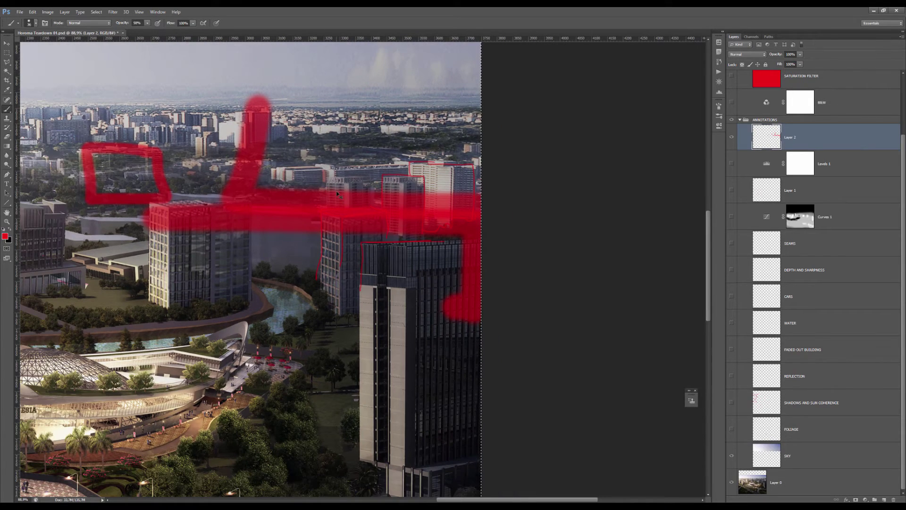
key(Delete)
With a thin brush, mark in red the gridded tower's roof edge and the sunlit faces of the cream block and slim tower
scroll(366, 208, up, 4)
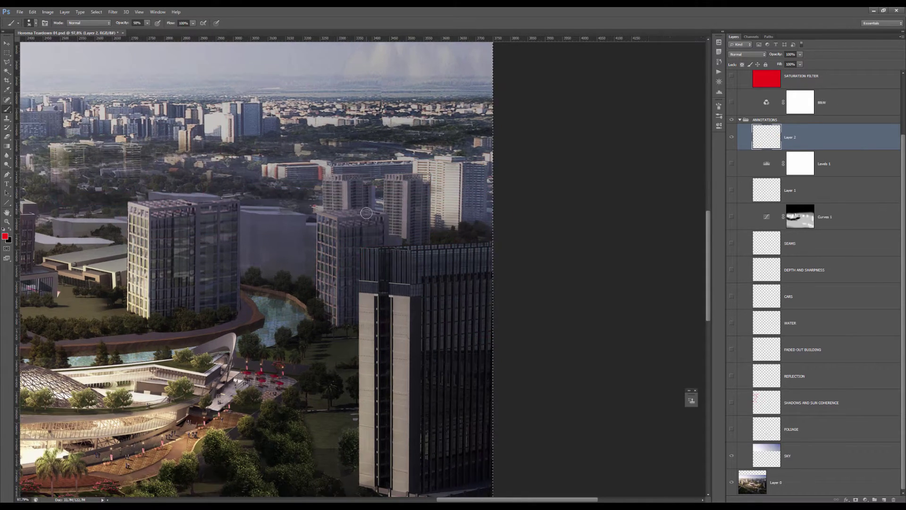
drag(351, 213, 345, 213)
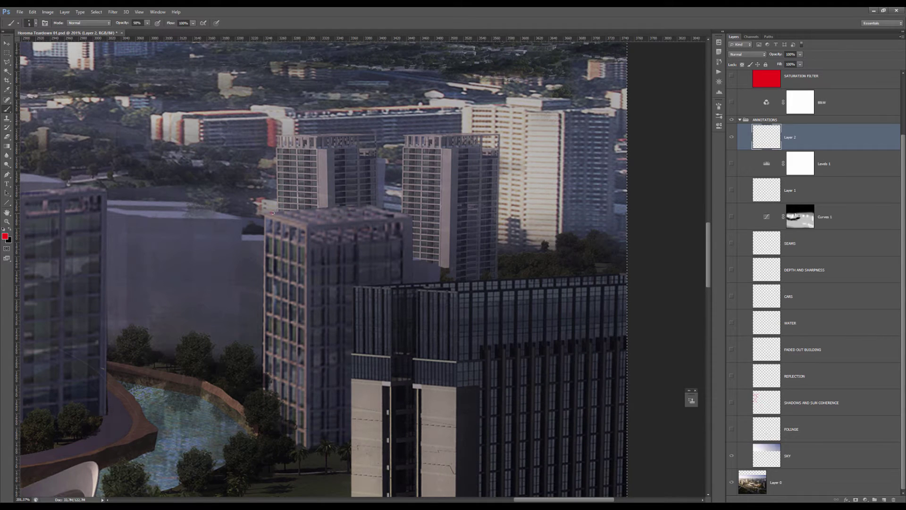
drag(271, 213, 366, 210)
mouse_move(469, 109)
mouse_down()
mouse_move(555, 111)
mouse_move(564, 126)
mouse_move(559, 239)
mouse_up()
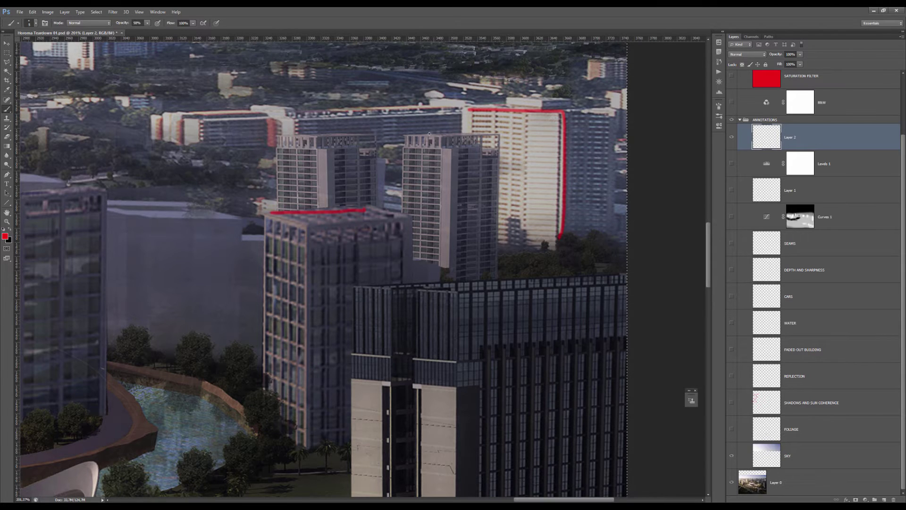
mouse_move(406, 136)
mouse_down()
mouse_move(436, 135)
mouse_move(452, 188)
mouse_up()
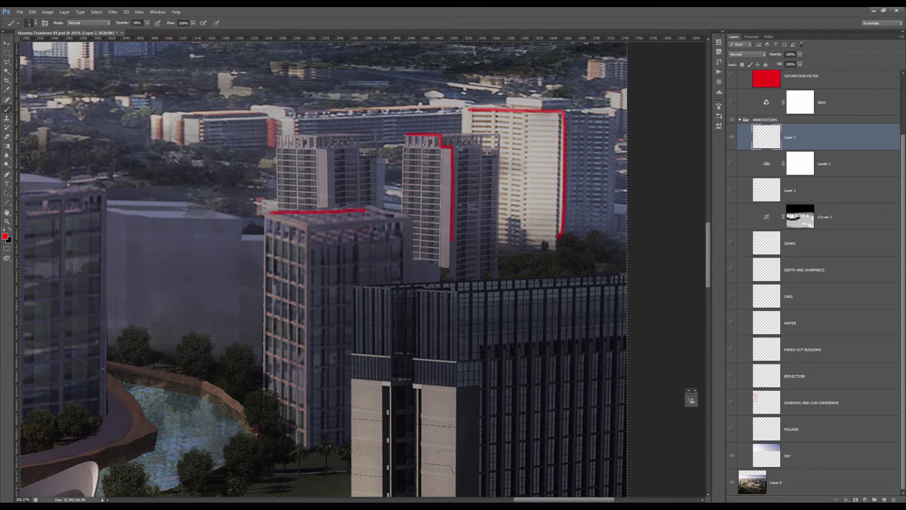
Outline in red the shaded side faces of the slim apartment tower and the cream block
mouse_move(459, 148)
mouse_down()
mouse_move(499, 147)
mouse_move(500, 275)
mouse_up()
mouse_move(564, 110)
mouse_down()
mouse_move(610, 220)
mouse_move(587, 244)
mouse_up()
scroll(464, 157, up, 5)
scroll(414, 152, down, 4)
scroll(401, 183, down, 2)
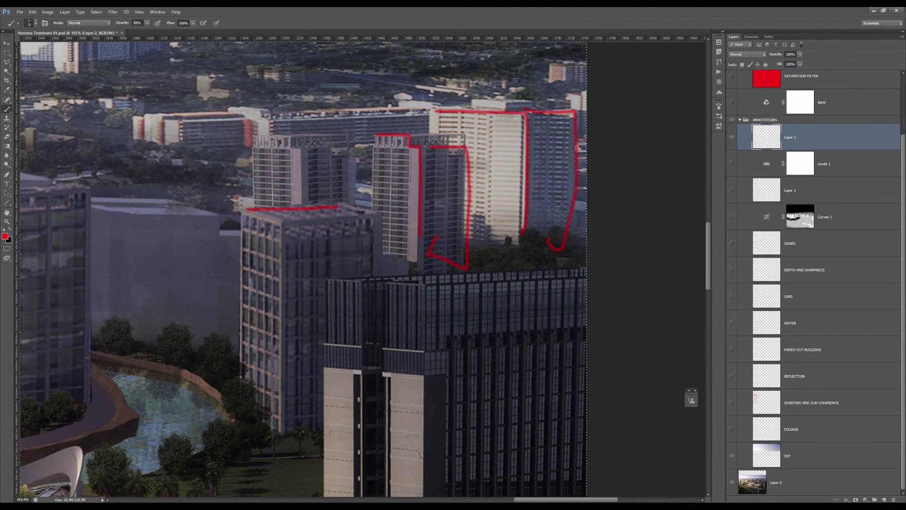
scroll(379, 206, up, 4)
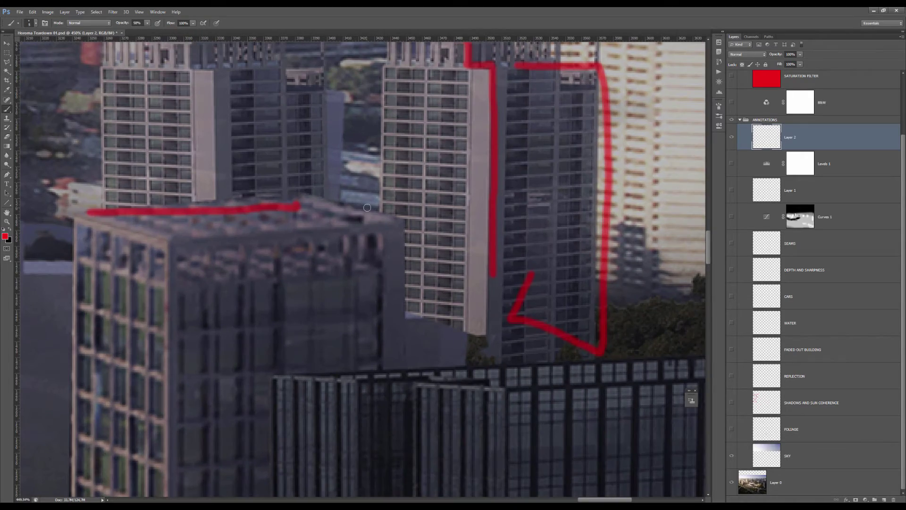
scroll(388, 198, down, 3)
scroll(388, 198, down, 3)
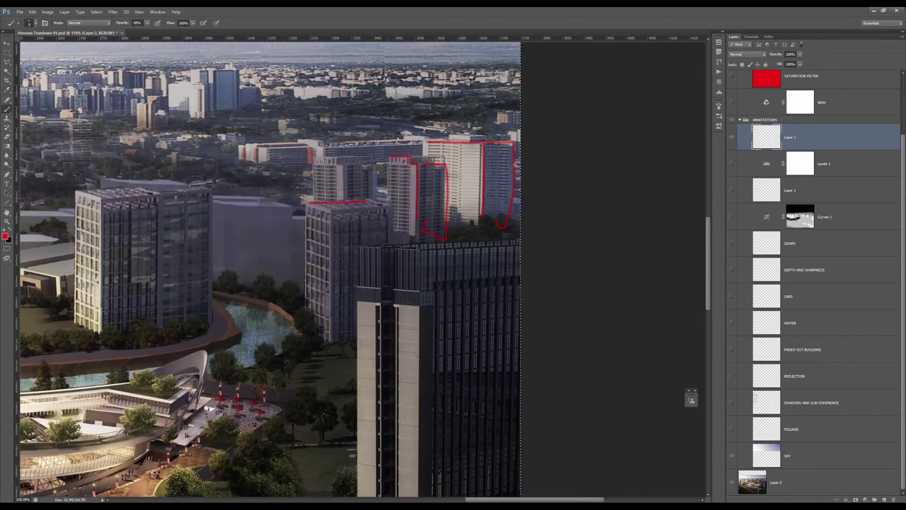
Outline in red the slim apartment tower's sunlit edge, roofline and outer shaded edge on Layer 2
scroll(389, 198, up, 6)
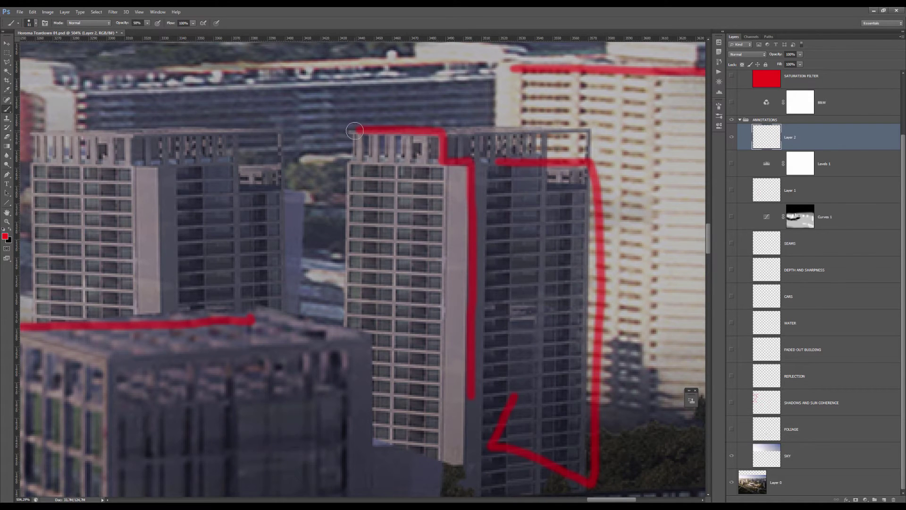
scroll(368, 213, down, 4)
scroll(385, 171, up, 3)
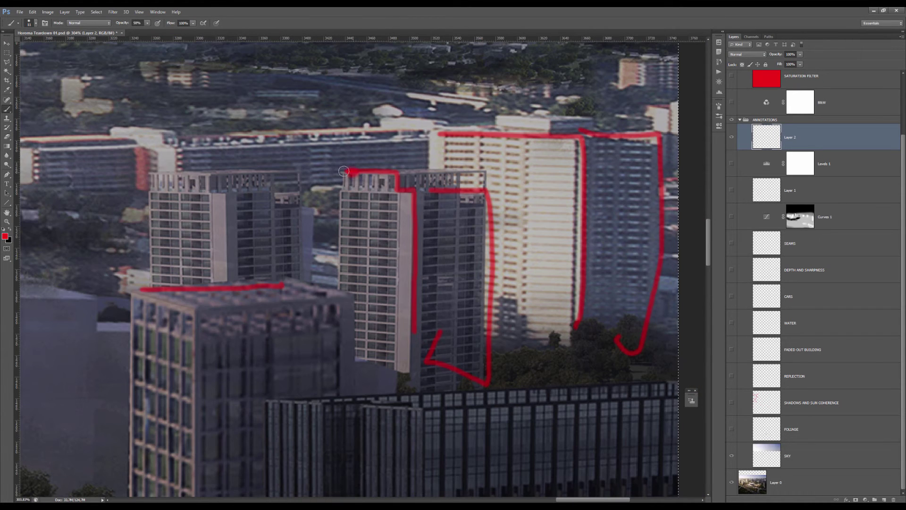
drag(344, 170, 342, 280)
mouse_move(347, 180)
mouse_down()
mouse_move(476, 177)
mouse_move(487, 293)
mouse_move(479, 176)
mouse_move(490, 208)
mouse_move(491, 370)
mouse_up()
Enlarge the brush and paint broad red loops over the distant city above the apartment towers
scroll(456, 132, down, 5)
key(bracketright)
key(bracketright)
key(bracketright)
mouse_move(444, 82)
mouse_down()
mouse_move(384, 115)
mouse_move(387, 97)
mouse_move(436, 106)
mouse_up()
With a smaller brush, mark in red the gridded tower's roof and sides and the dark office tower's roof edge
scroll(397, 189, up, 3)
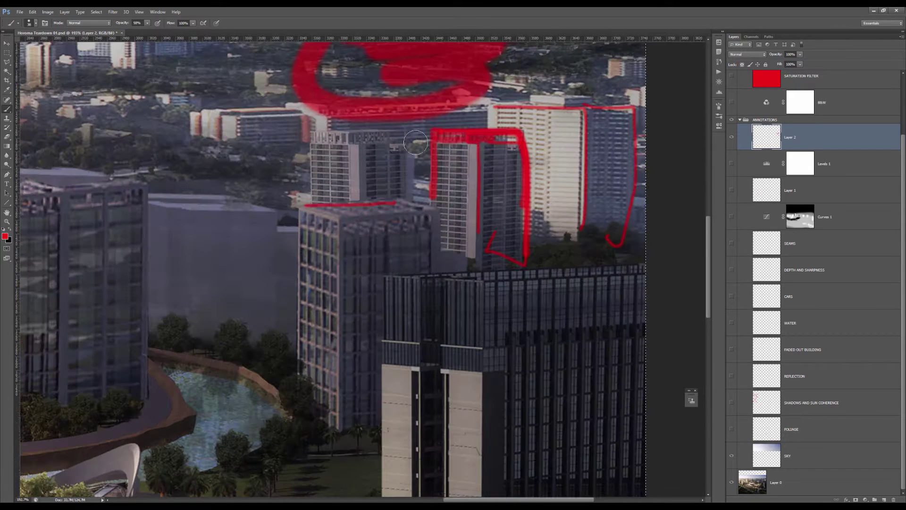
alt+right_click(300, 202)
mouse_move(299, 300)
mouse_down()
mouse_move(301, 194)
mouse_move(420, 198)
mouse_move(437, 212)
mouse_move(434, 289)
mouse_move(426, 281)
mouse_move(639, 270)
mouse_up()
scroll(420, 229, down, 3)
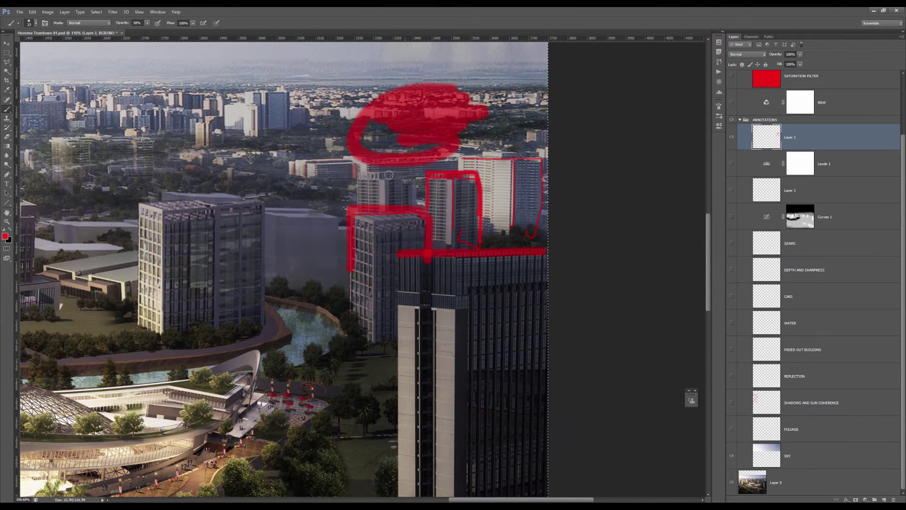
scroll(431, 173, up, 3)
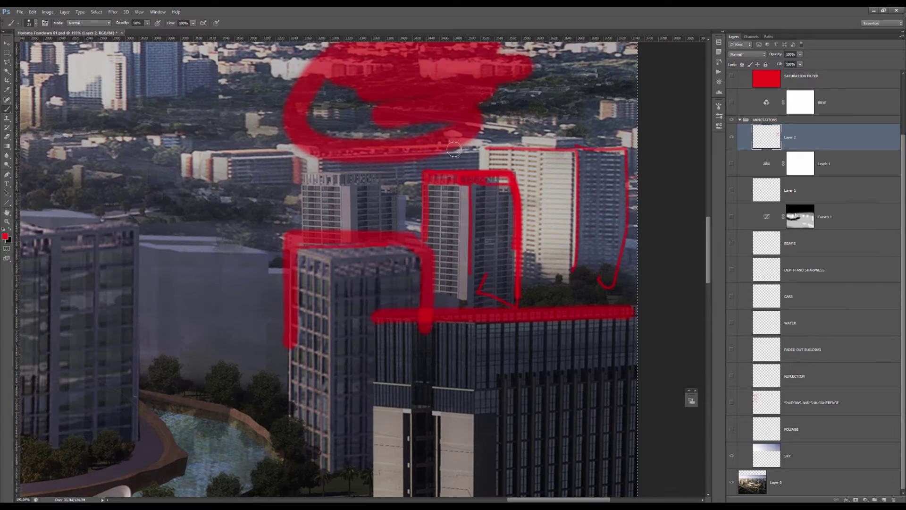
Erase all the red tower outlines and city loops from Layer 2 and clear the selection
scroll(449, 143, down, 5)
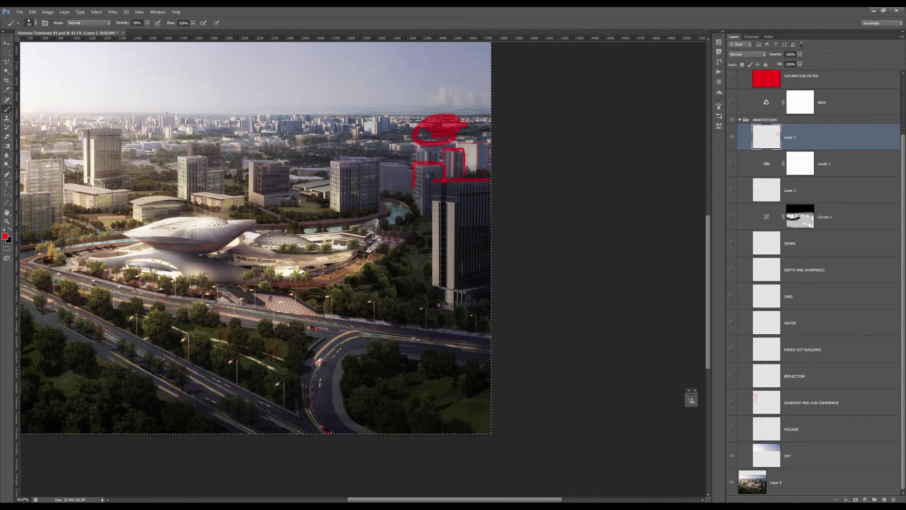
key(ctrl+a)
key(Delete)
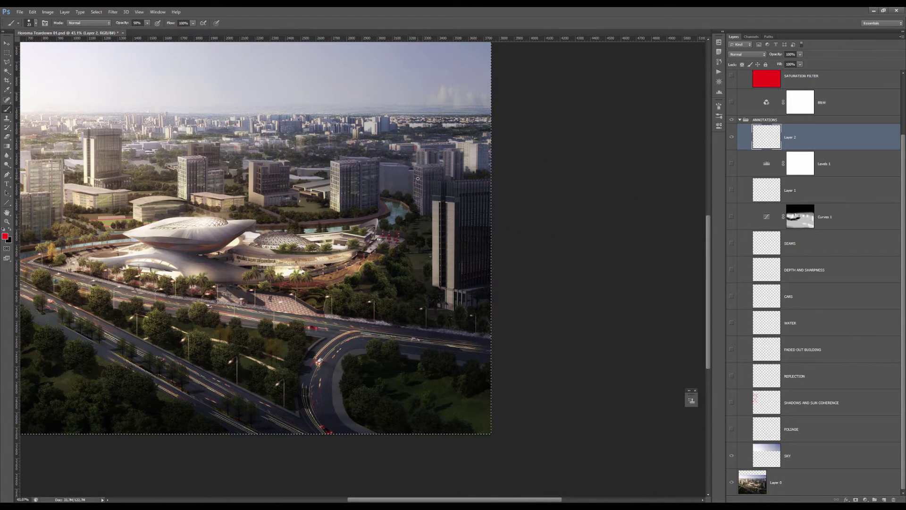
key(ctrl+d)
Check the vertical seam in the distant city with the SEAMS annotation layer shown and hidden
key(v)
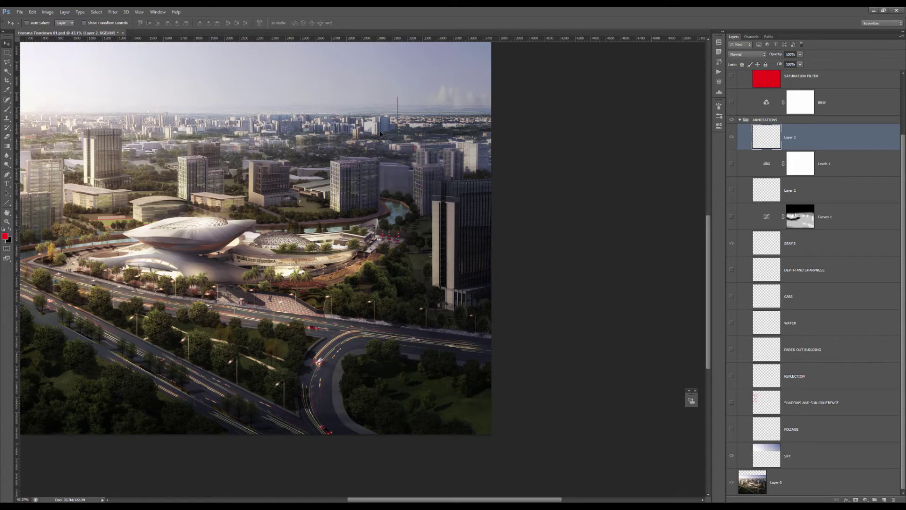
scroll(382, 133, up, 6)
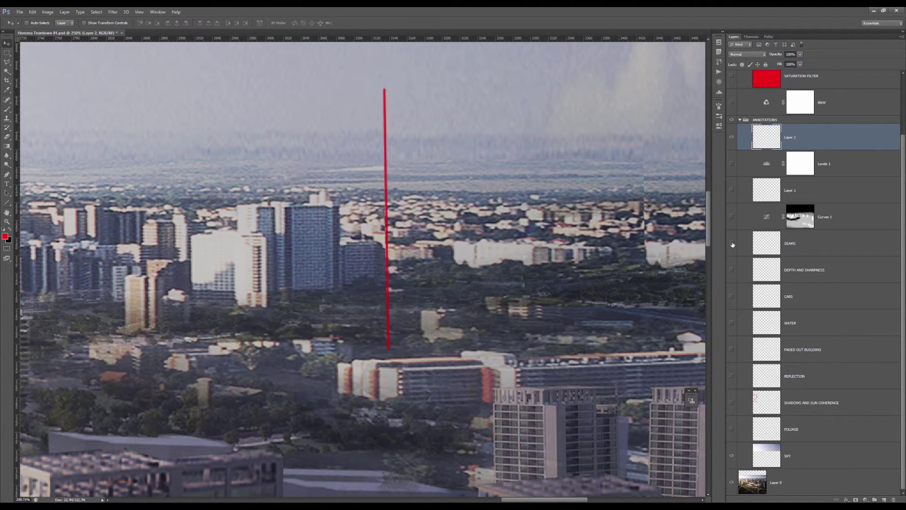
click(732, 244)
scroll(491, 200, down, 1)
scroll(401, 231, up, 2)
Trace the vertical seam in the distant city in red and frame the two adjacent repeated patches on Layer 2
key(b)
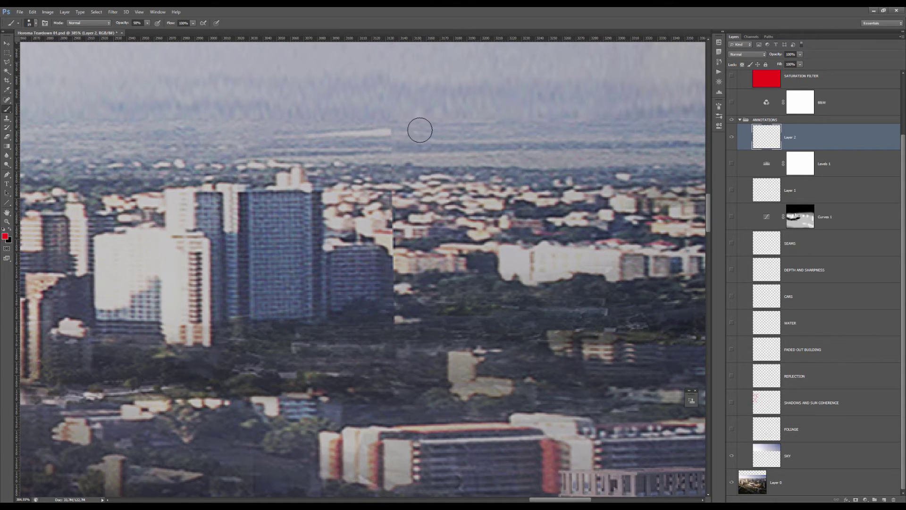
drag(420, 128, 419, 393)
scroll(425, 282, down, 3)
scroll(423, 281, down, 2)
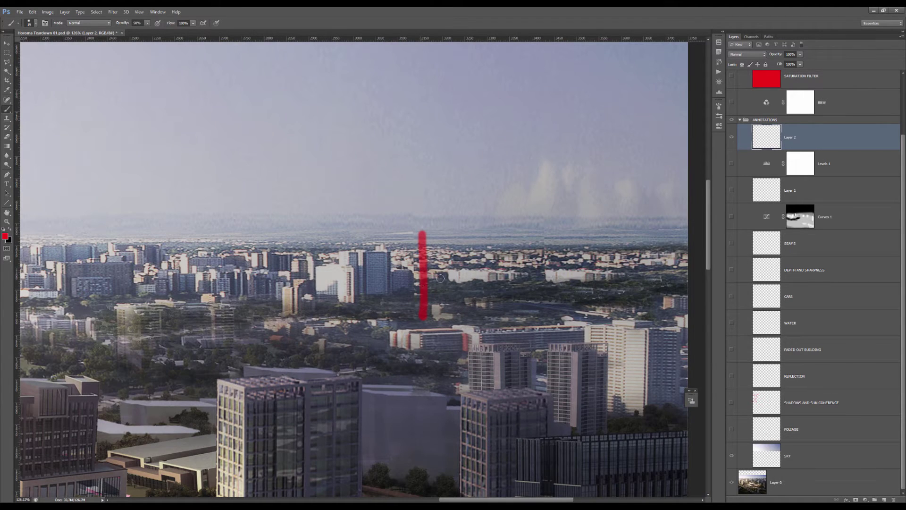
mouse_move(422, 234)
mouse_down()
mouse_move(557, 273)
mouse_move(426, 326)
mouse_up()
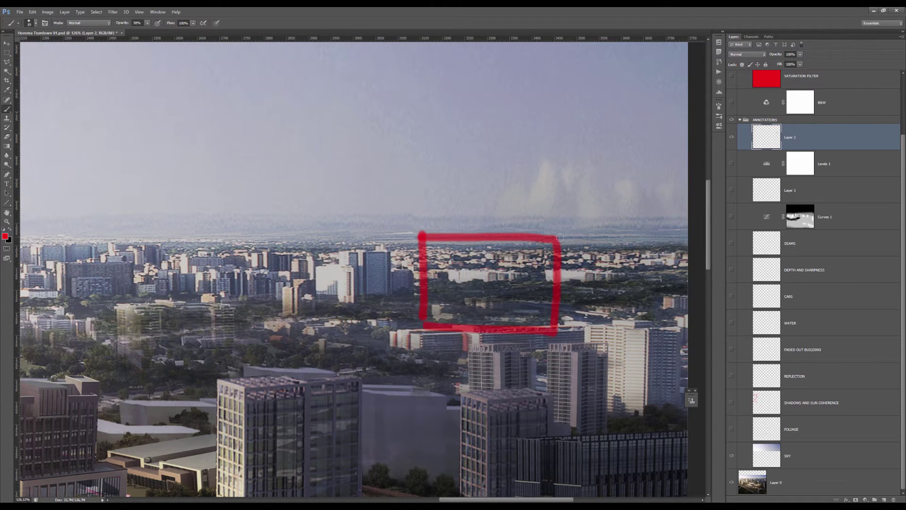
mouse_move(562, 237)
mouse_down()
mouse_move(684, 334)
mouse_move(534, 332)
mouse_move(551, 333)
mouse_move(552, 233)
mouse_up()
mouse_move(686, 230)
mouse_down()
mouse_move(687, 332)
mouse_move(439, 322)
mouse_up()
Compare the two repeated city patches with Layer 2's red frames shown and hidden
scroll(462, 225, down, 3)
scroll(533, 253, up, 3)
scroll(528, 222, down, 5)
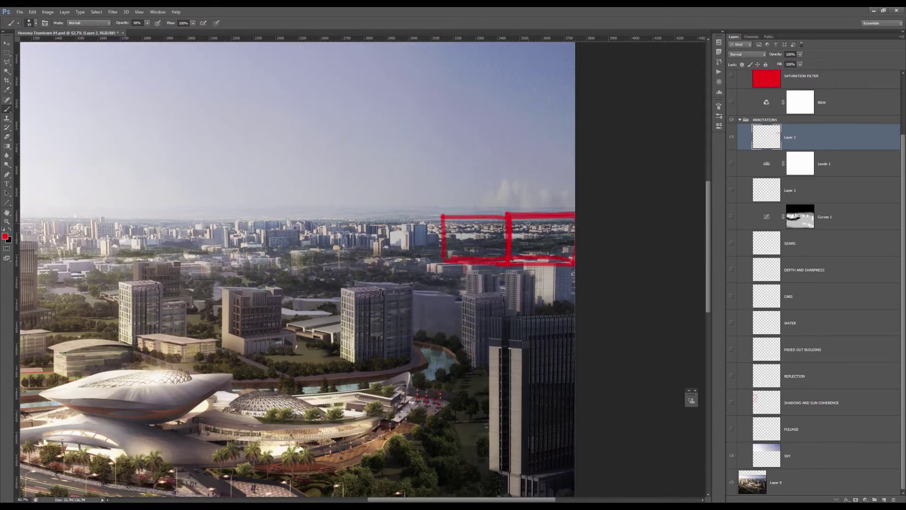
scroll(445, 214, up, 2)
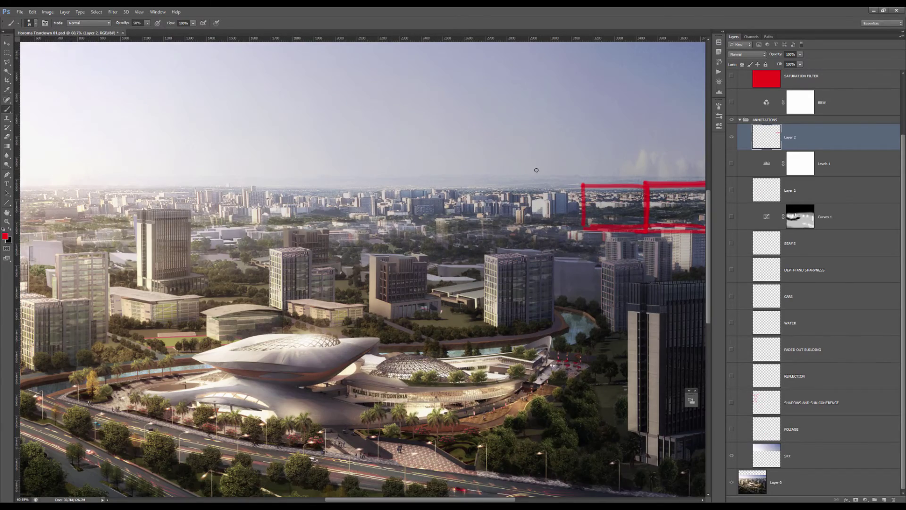
scroll(692, 194, up, 3)
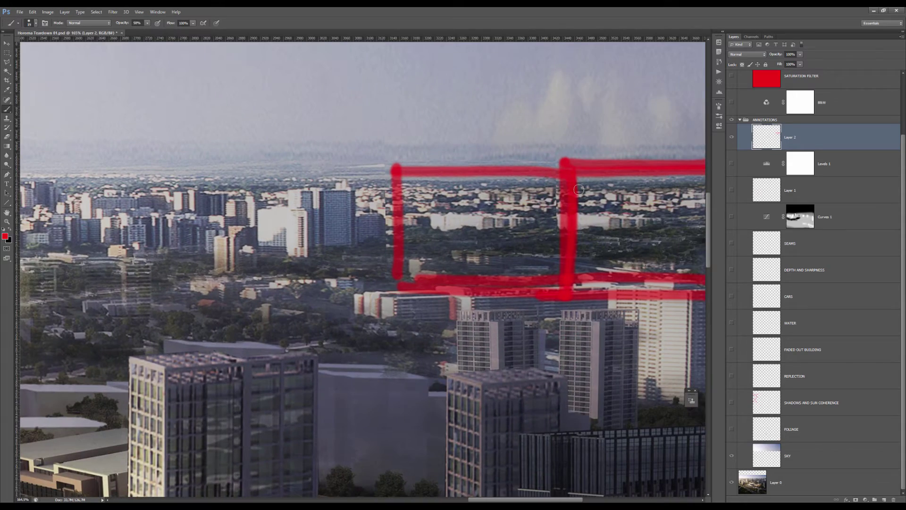
scroll(579, 190, down, 2)
scroll(579, 189, up, 3)
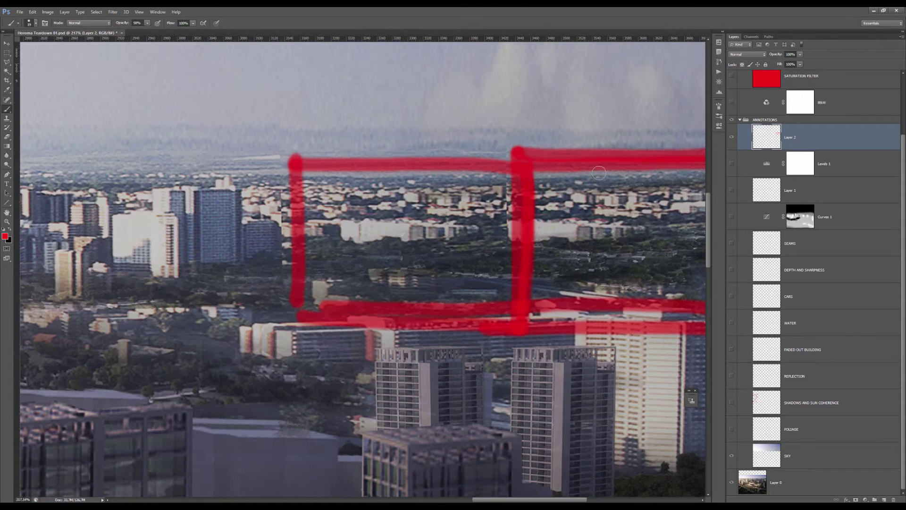
click(732, 137)
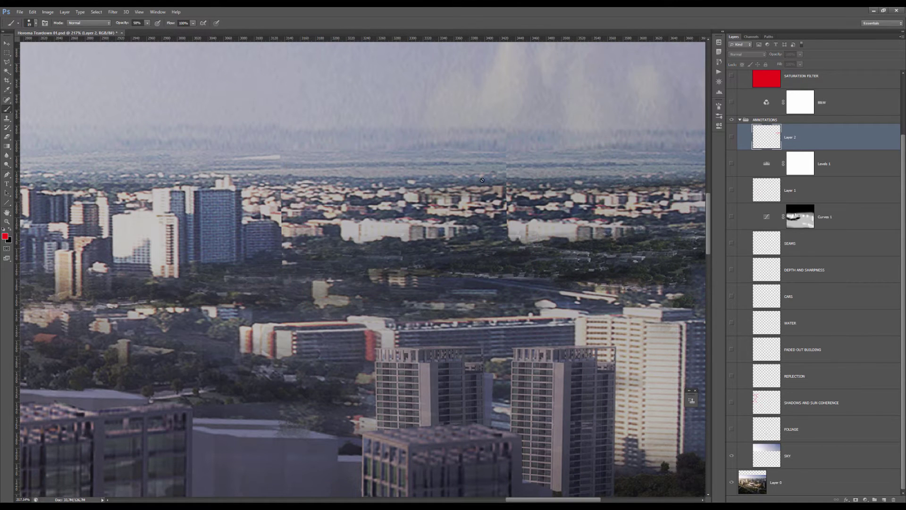
click(313, 231)
key(Return)
click(733, 137)
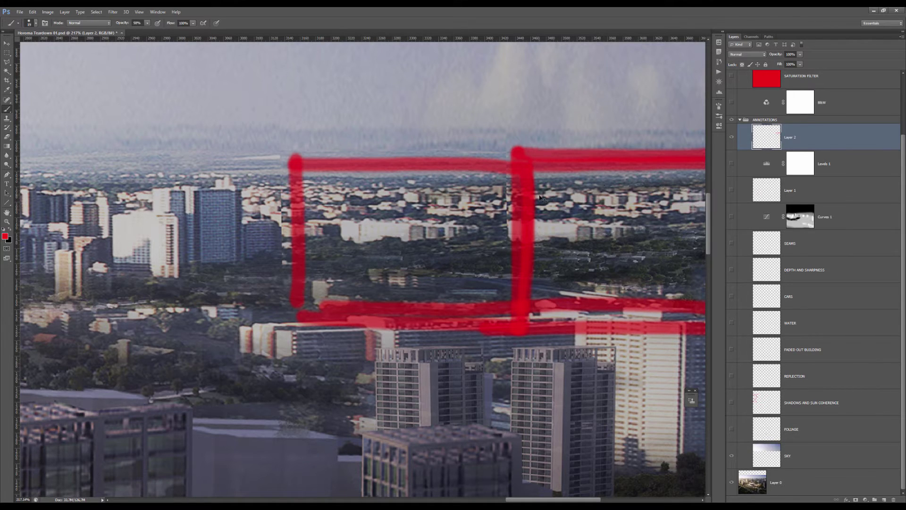
Erase the red frames from Layer 2 and draw a single thinner frame around the patch beside the seam
key(ctrl+a)
key(Delete)
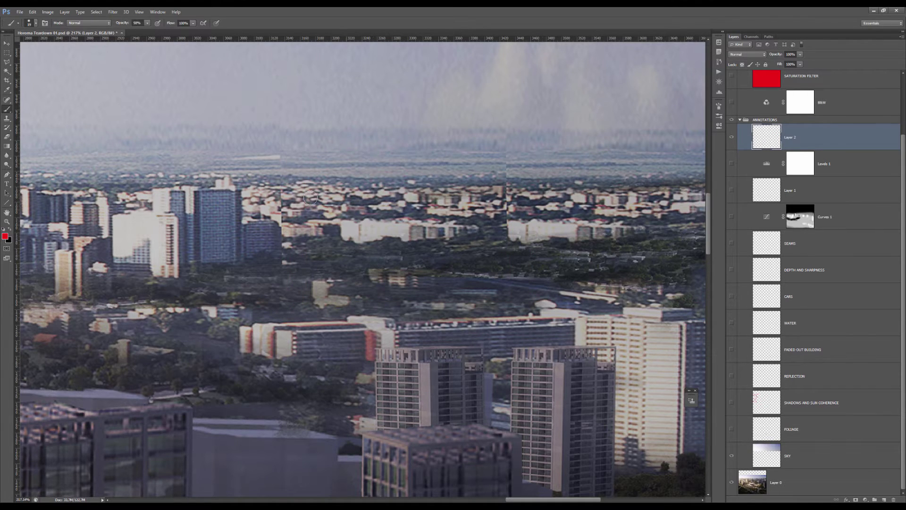
mouse_move(284, 148)
mouse_down()
mouse_move(503, 147)
mouse_move(510, 318)
mouse_move(295, 298)
mouse_move(292, 137)
mouse_up()
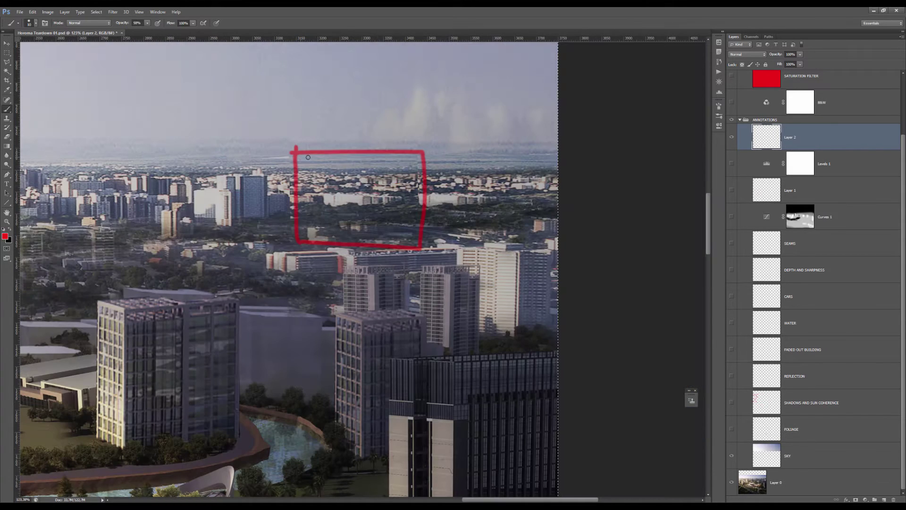
click(23, 12)
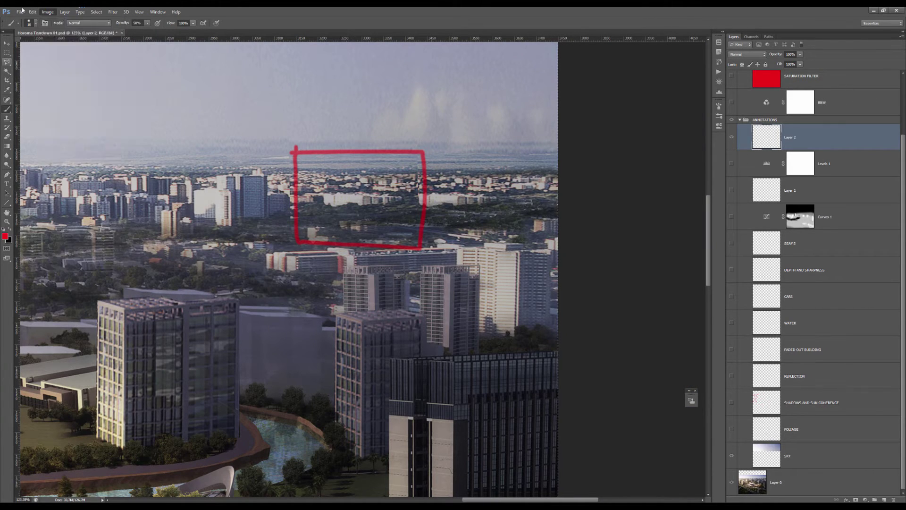
mouse_move(32, 11)
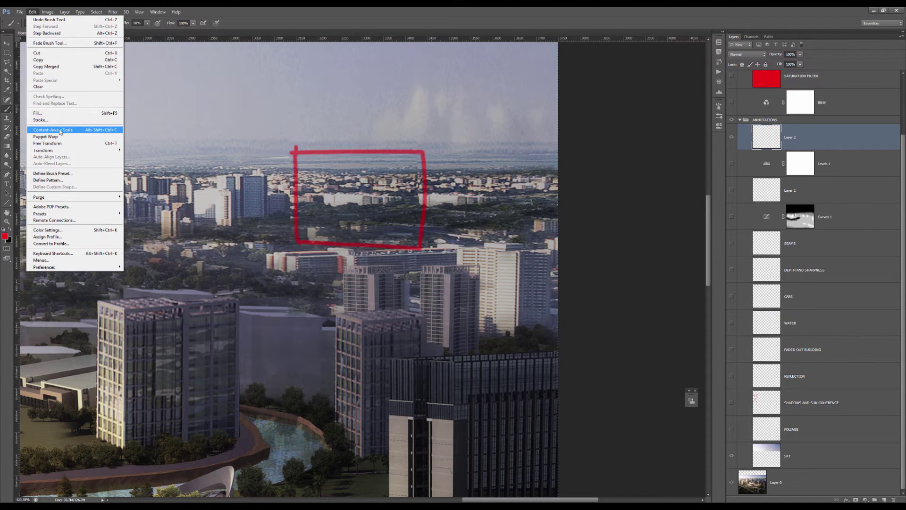
key(Escape)
Frame the adjoining duplicated city patch in red and mark its repeated white buildings and the seam between both patches
mouse_move(297, 151)
mouse_down()
mouse_move(555, 152)
mouse_move(547, 257)
mouse_move(317, 247)
mouse_move(316, 145)
mouse_move(540, 146)
mouse_move(564, 247)
mouse_move(279, 239)
mouse_move(297, 211)
mouse_move(300, 151)
mouse_move(539, 148)
mouse_up()
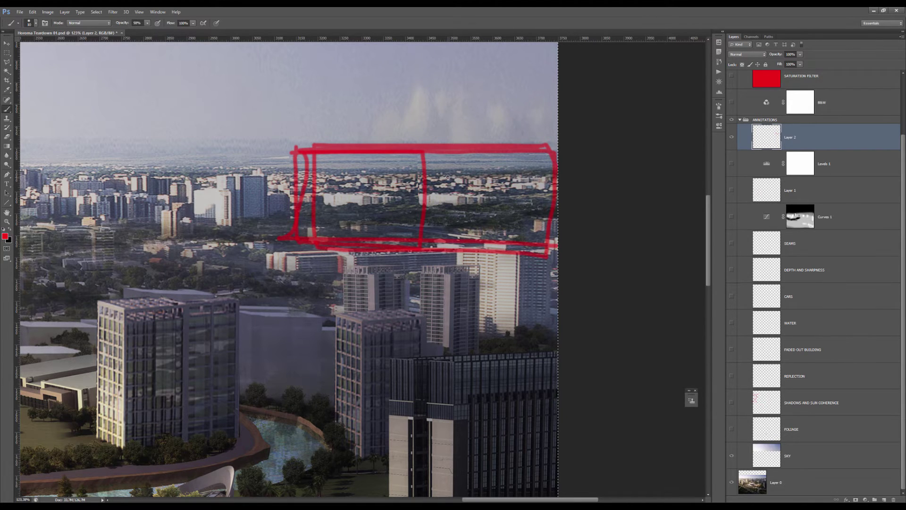
scroll(441, 198, up, 2)
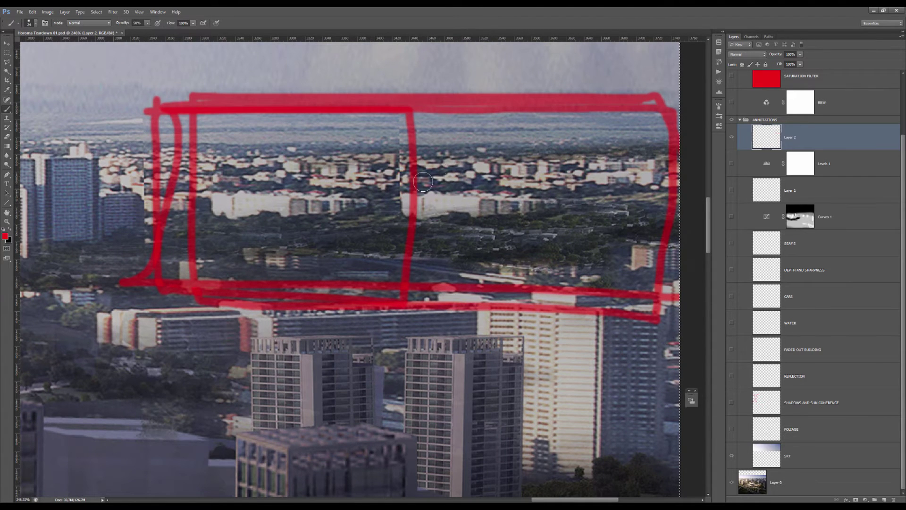
mouse_move(412, 201)
mouse_down()
mouse_move(524, 202)
mouse_move(519, 193)
mouse_up()
click(478, 167)
click(406, 180)
click(411, 153)
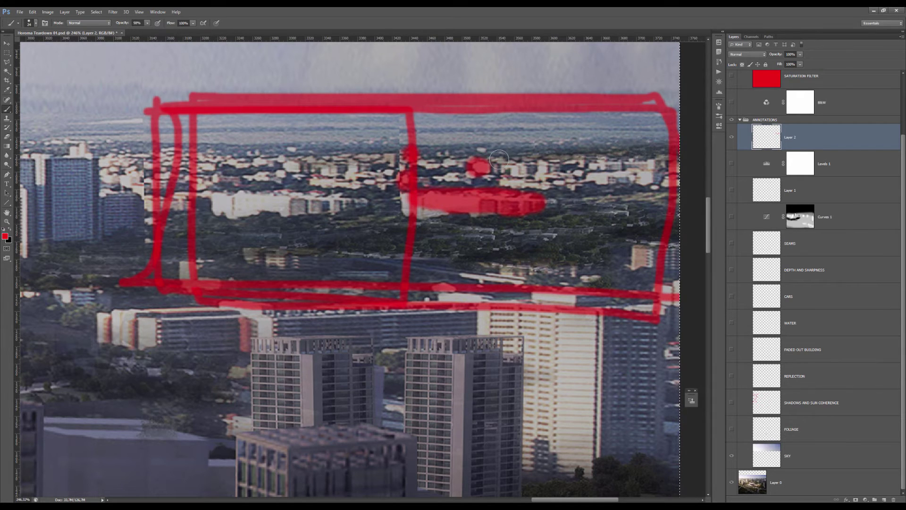
Erase all the red frames and marks from Layer 2, clear the selection and make Layer 1 active
scroll(499, 160, down, 5)
key(Delete)
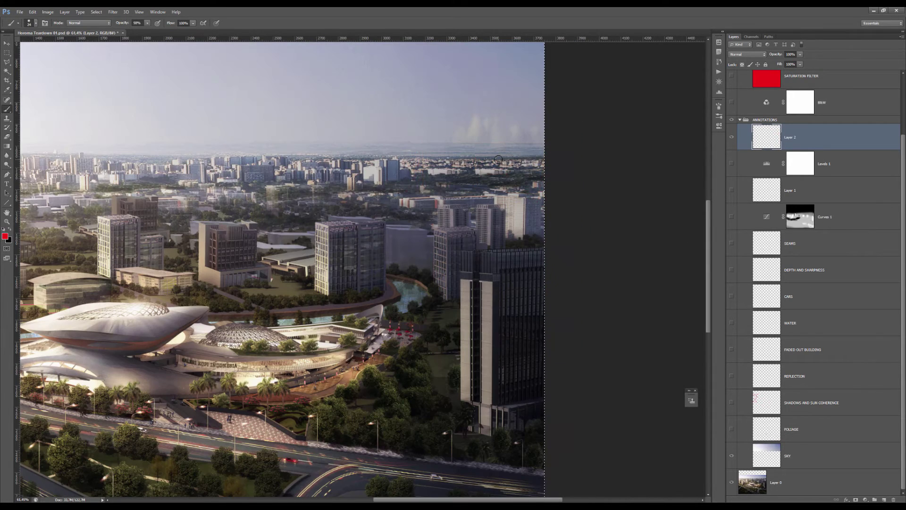
key(v)
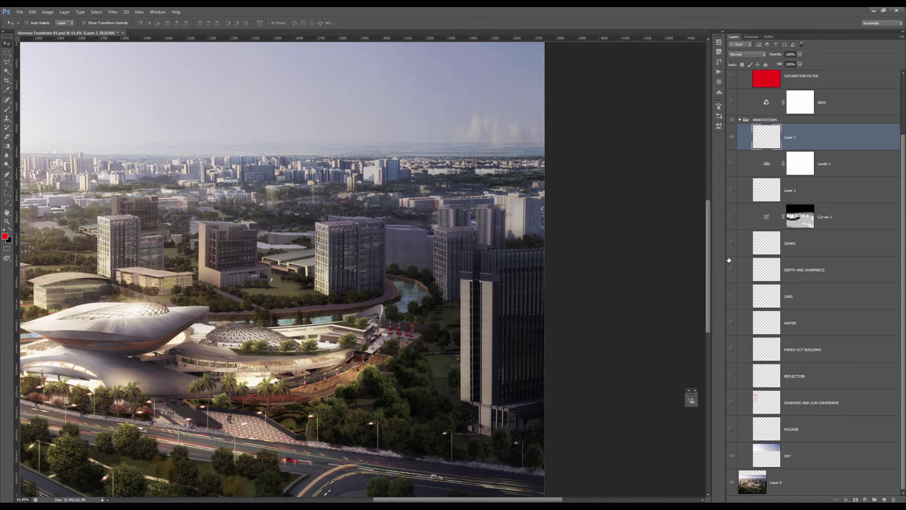
click(767, 190)
Examine the distant city and the mid-ground towers behind the main building, at full view and close up
scroll(464, 191, down, 3)
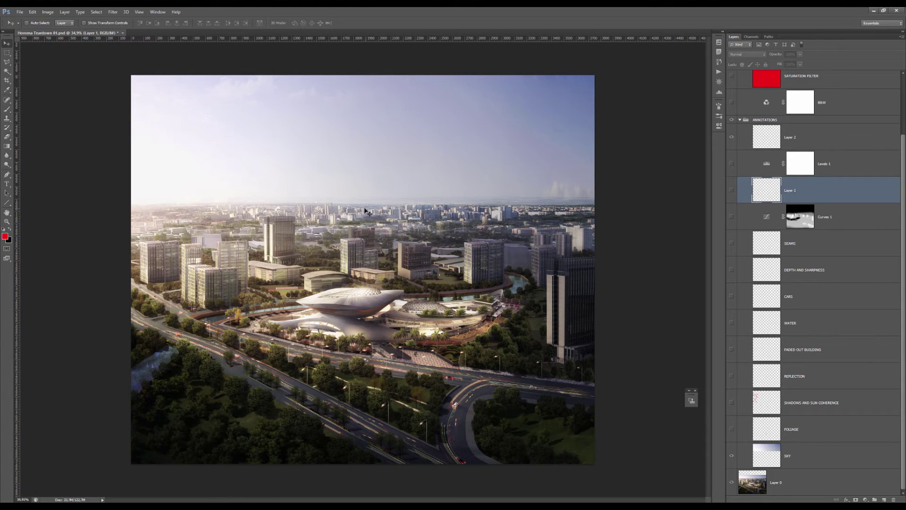
scroll(367, 212, up, 3)
scroll(369, 222, down, 2)
key(b)
scroll(370, 236, up, 2)
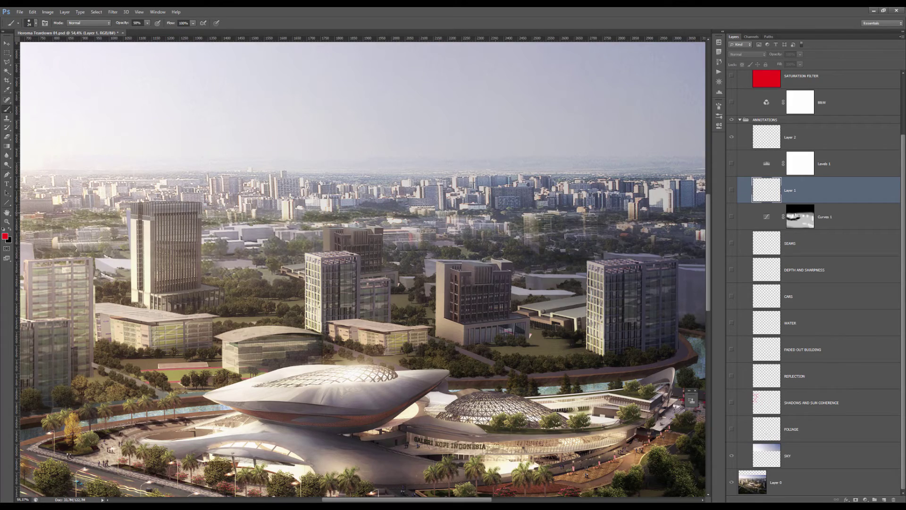
scroll(439, 212, down, 2)
scroll(328, 261, up, 3)
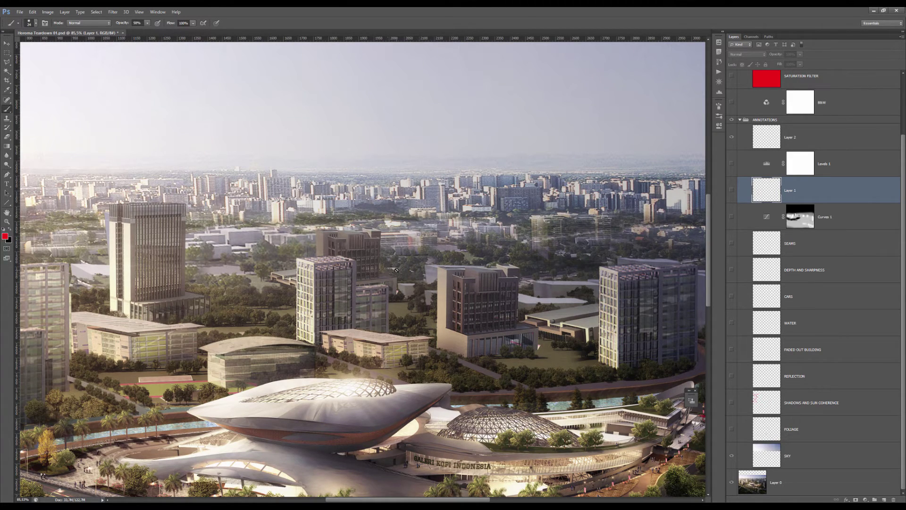
scroll(399, 255, down, 4)
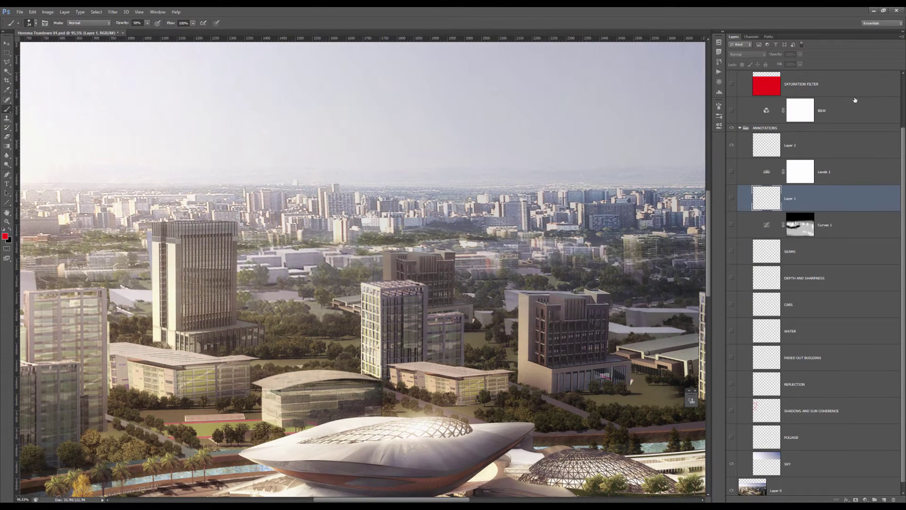
Show the COLOUR FILTER and EXTRA FILTER check layers without SATURATION FILTER or B&W, and inspect the distant city's colours
scroll(805, 130, up, 2)
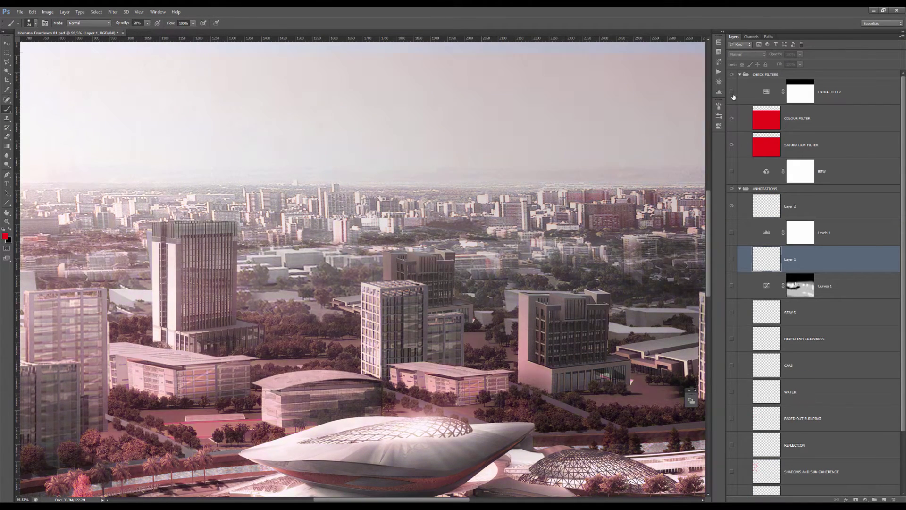
drag(732, 145, 732, 94)
click(731, 171)
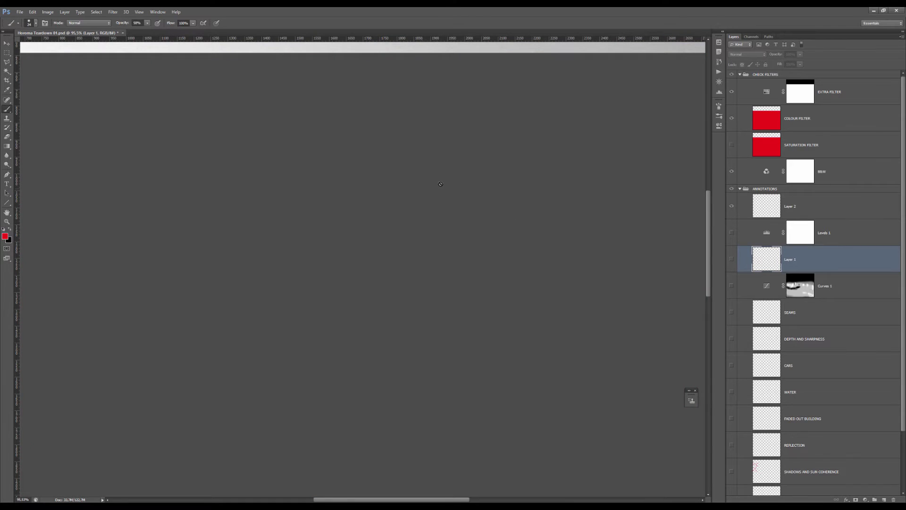
click(732, 173)
scroll(400, 202, down, 2)
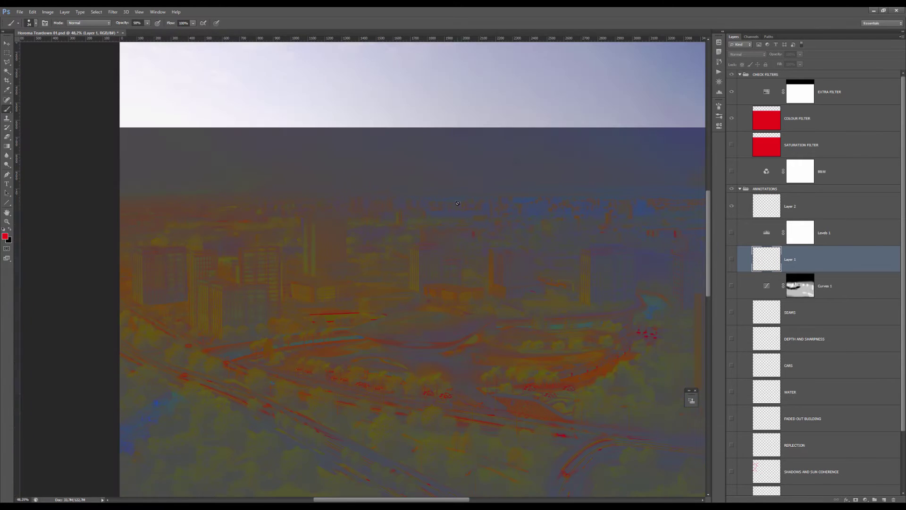
scroll(400, 203, up, 5)
key(v)
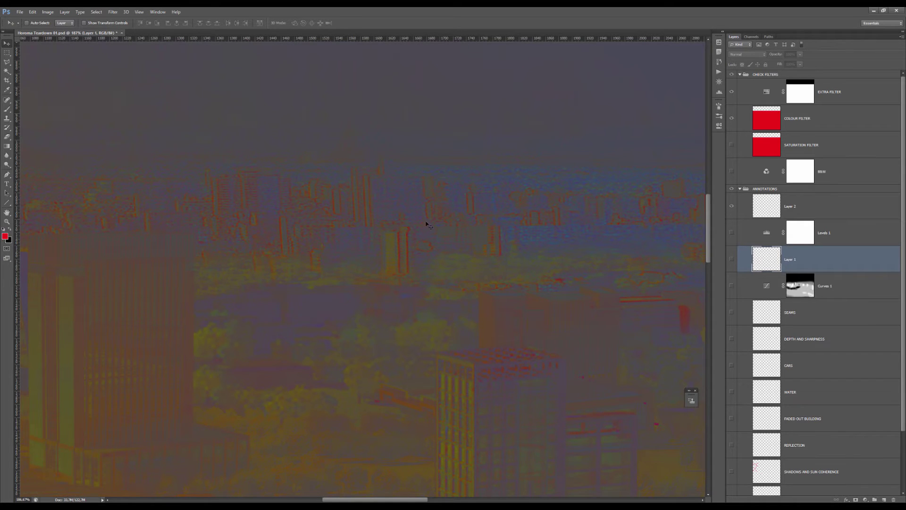
Examine the colours of the mid-ground towers and distant city, close up and wide, under the COLOUR FILTER and EXTRA FILTER check layers
scroll(478, 266, down, 5)
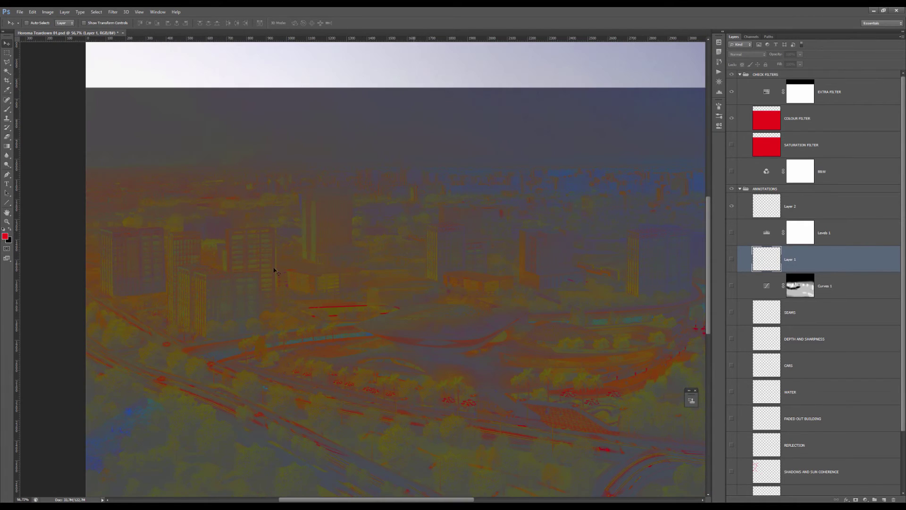
scroll(259, 273, up, 5)
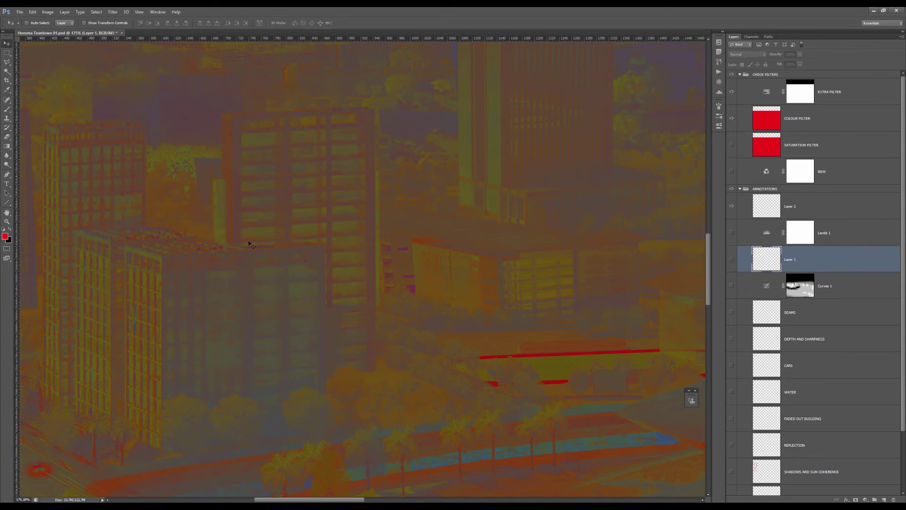
drag(185, 259, 291, 208)
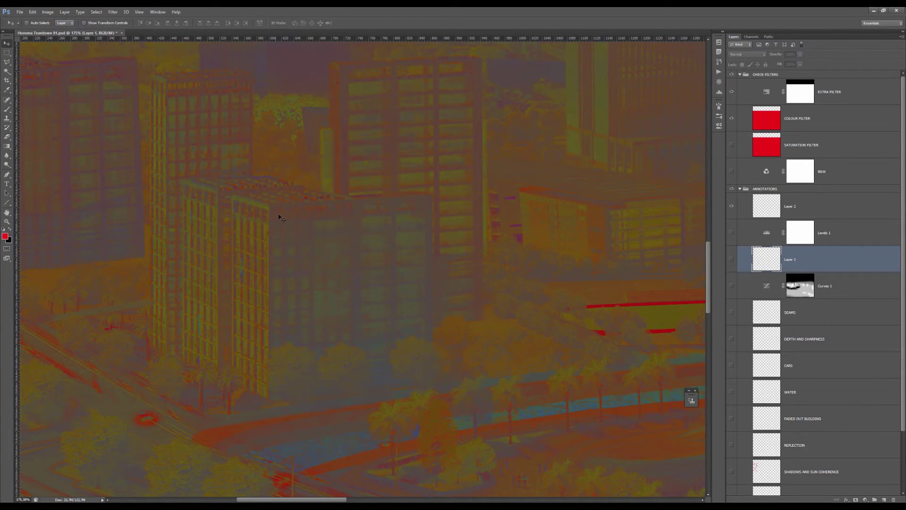
scroll(313, 221, up, 4)
scroll(313, 221, left, 5)
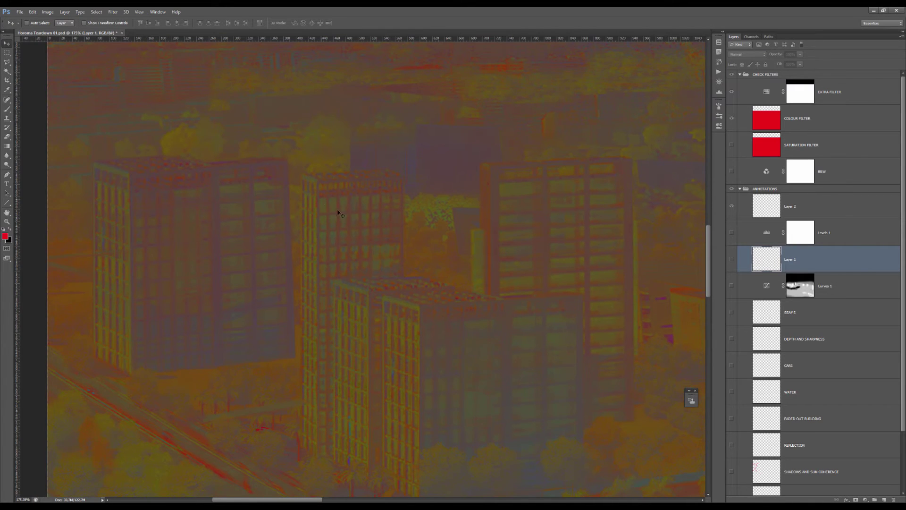
drag(348, 221, 222, 201)
scroll(493, 205, down, 3)
drag(403, 212, 187, 208)
scroll(481, 226, right, 4)
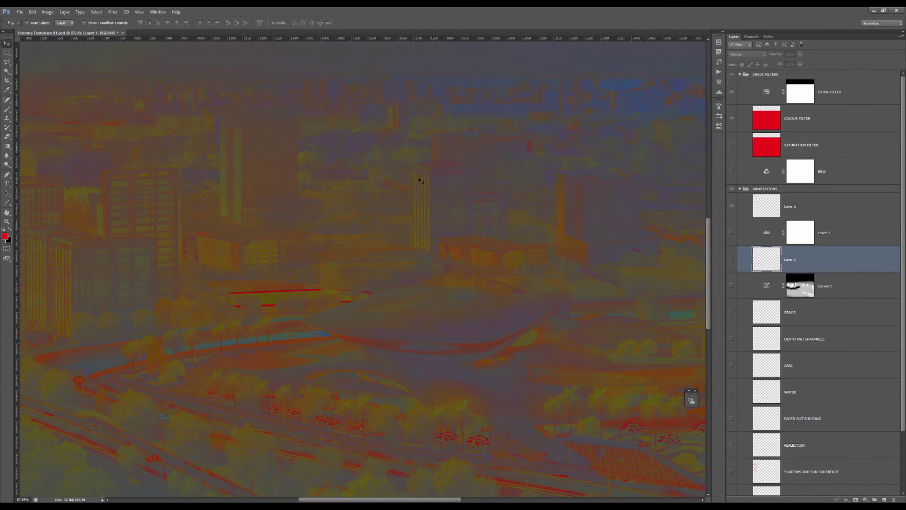
scroll(469, 202, up, 4)
scroll(471, 218, down, 5)
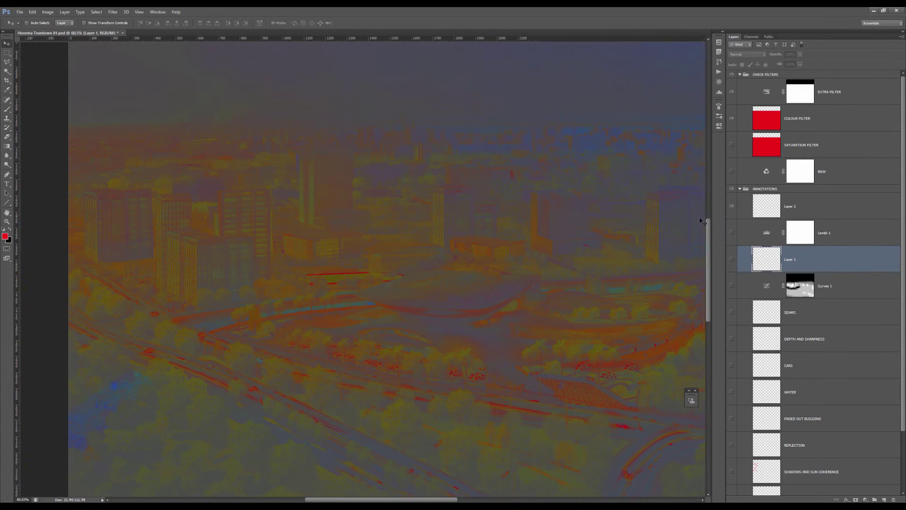
Hide the COLOUR FILTER and EXTRA FILTER check layers, turn on the Curves 1 adjustment layer and view its curve
click(732, 94)
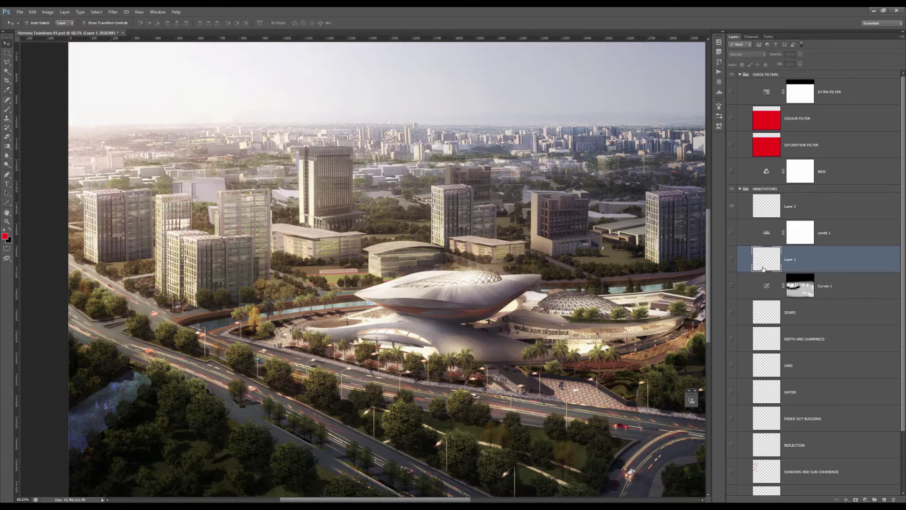
click(763, 290)
click(732, 286)
double_click(767, 286)
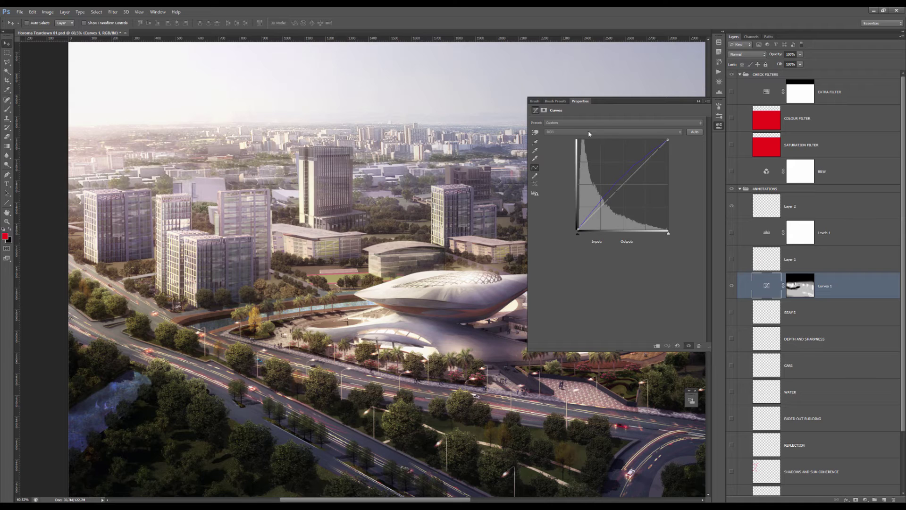
click(698, 101)
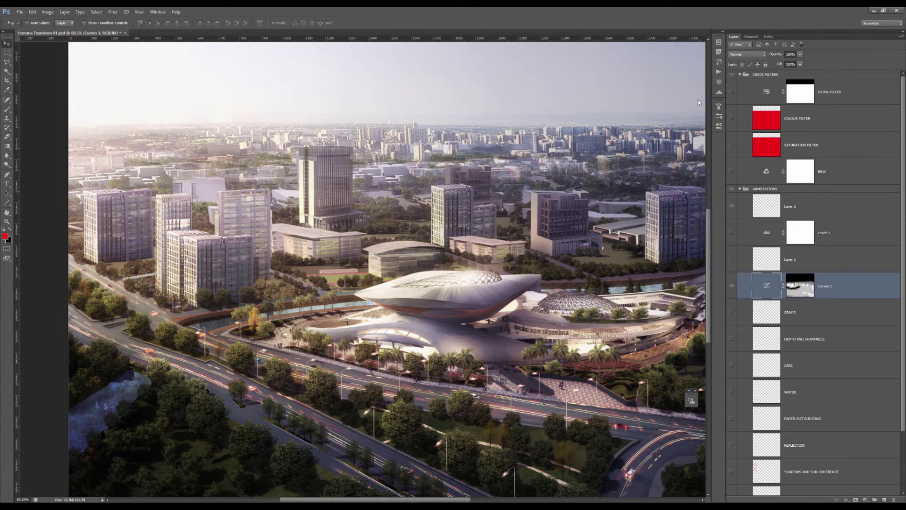
Review the display options of the Curves 1 adjustment and inspect its Blue channel curve
double_click(757, 286)
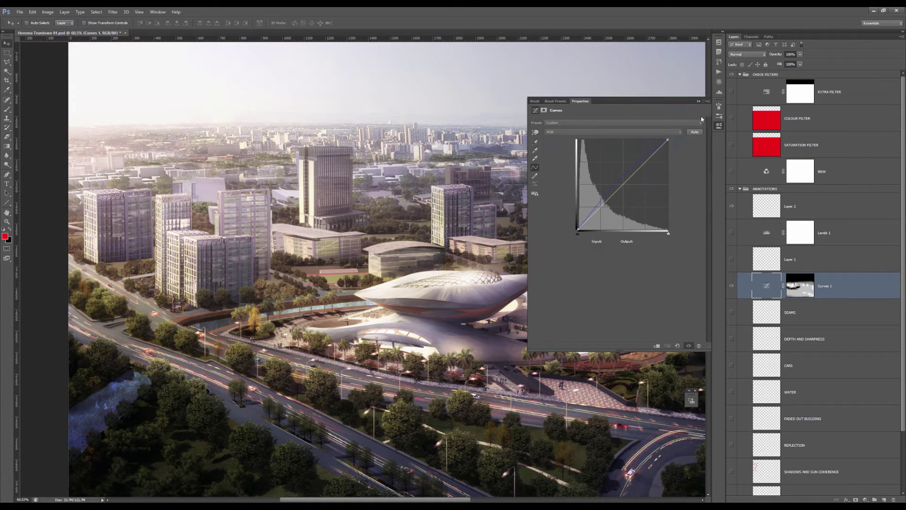
click(706, 101)
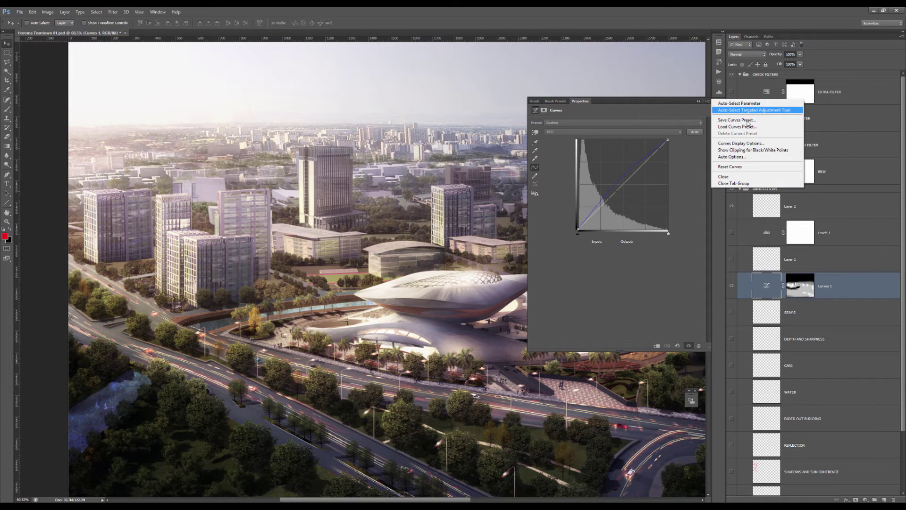
click(728, 143)
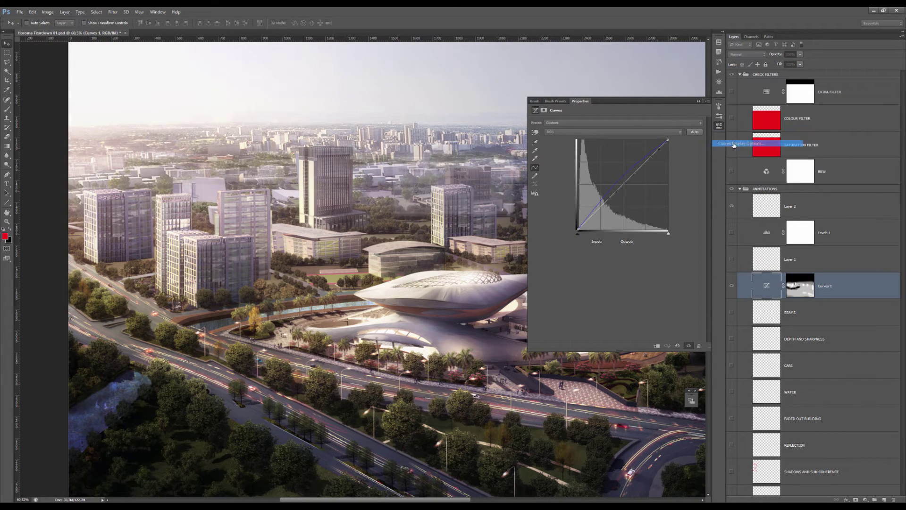
click(499, 166)
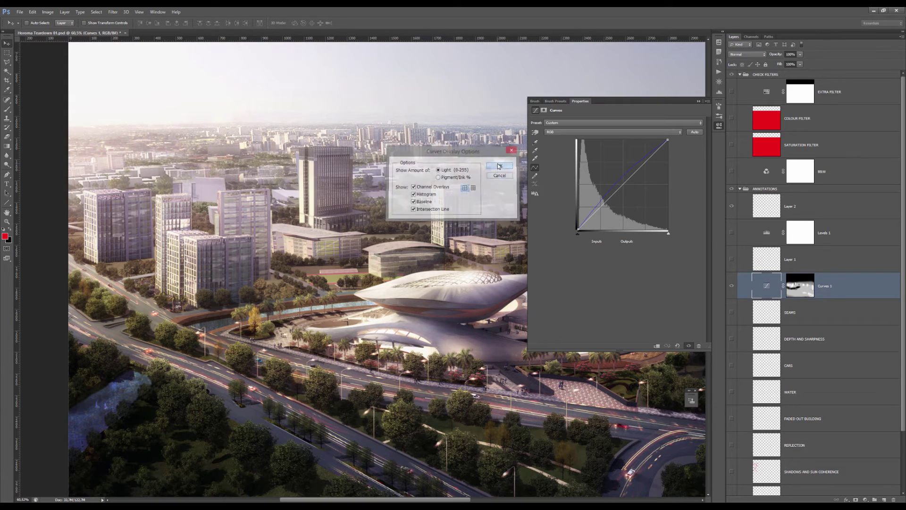
click(568, 133)
click(567, 133)
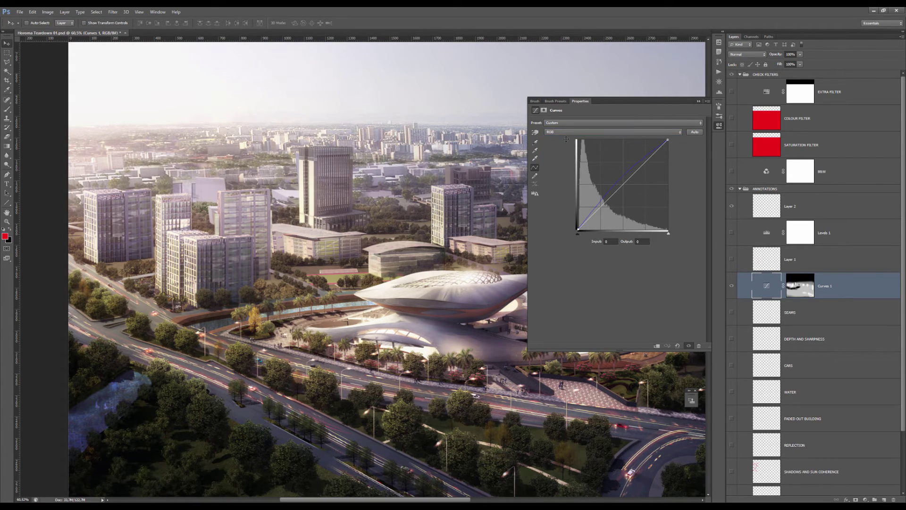
click(561, 132)
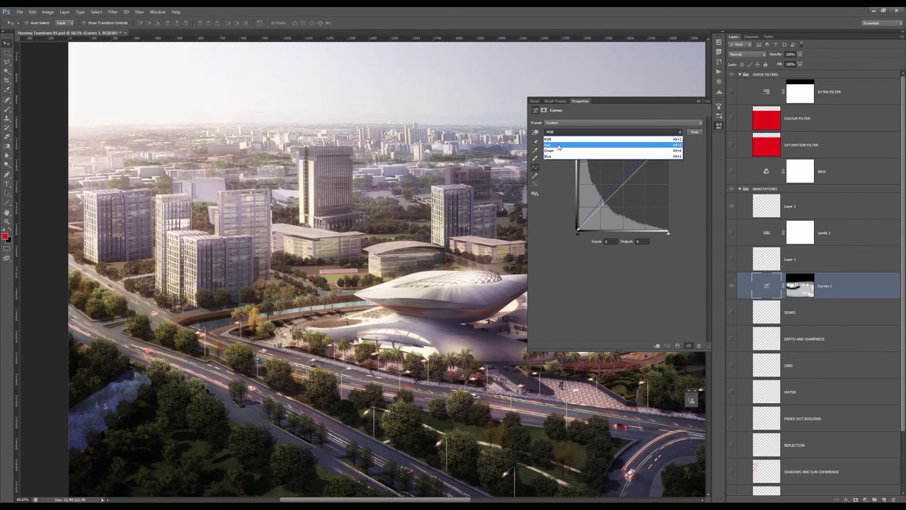
click(558, 156)
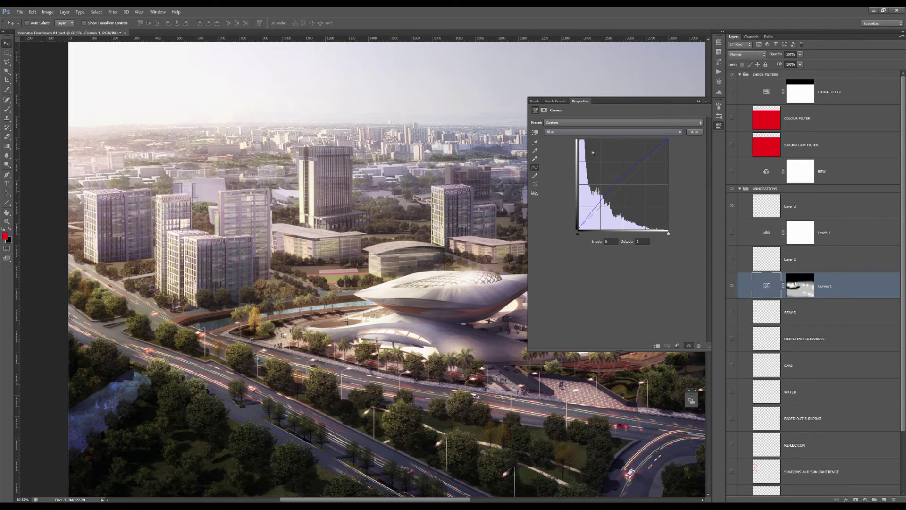
click(699, 101)
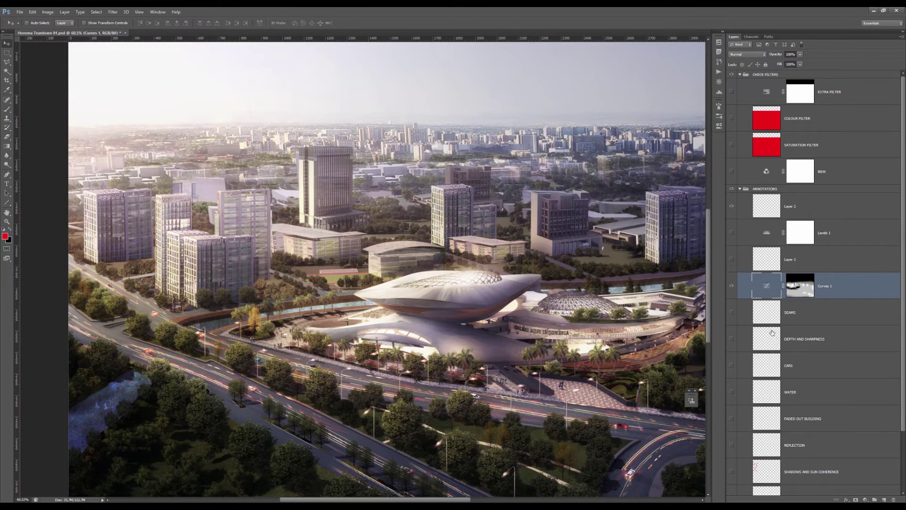
Toggle Curves 1 off and on to compare the rendering with and without the correction, leaving it visible
click(731, 286)
click(731, 286)
scroll(647, 276, down, 2)
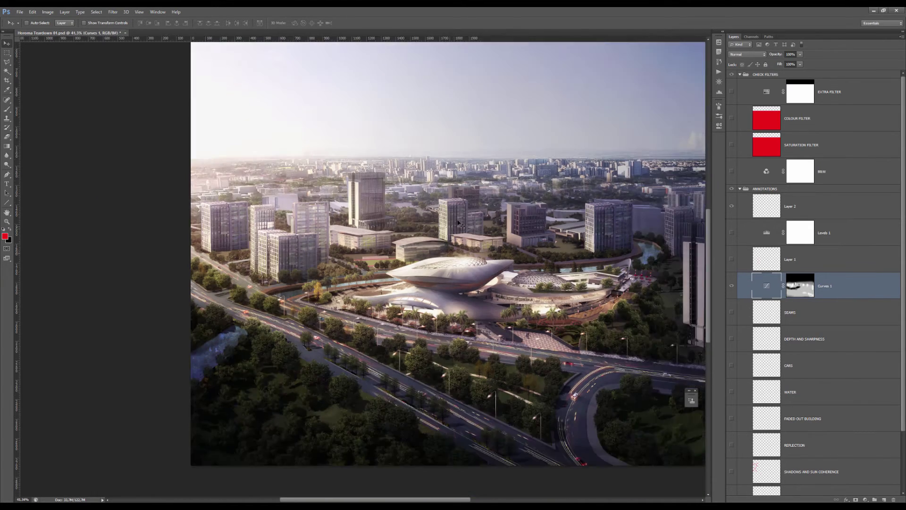
scroll(448, 227, up, 4)
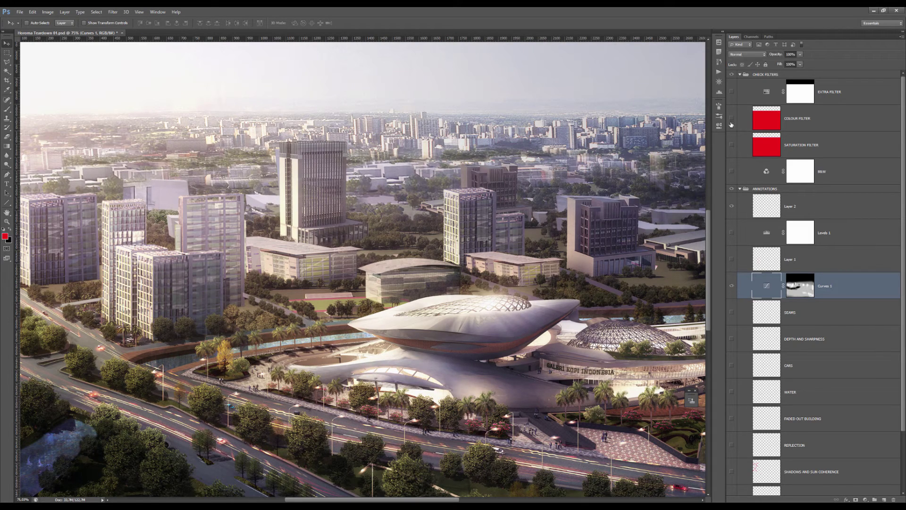
scroll(420, 199, down, 2)
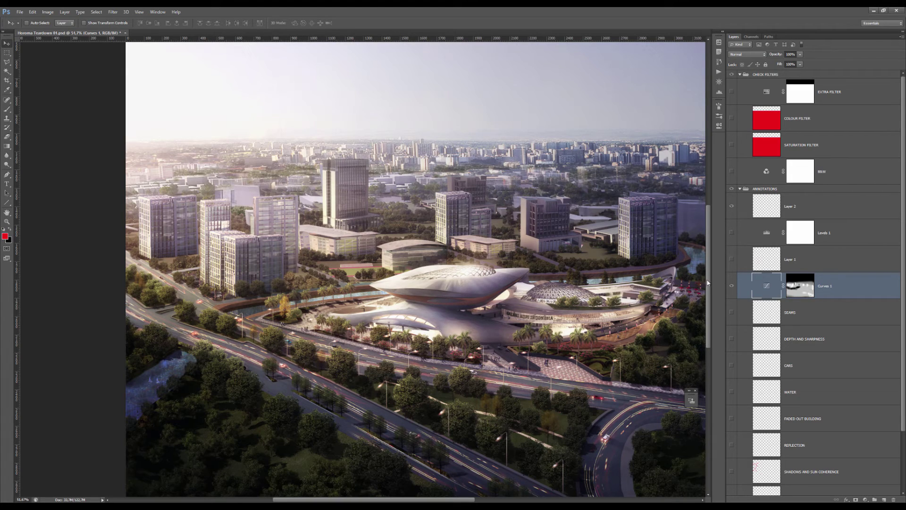
Check the corrected image's colours under the COLOUR FILTER and EXTRA FILTER layers without SATURATION FILTER, and hide the filters again
drag(735, 128, 732, 92)
click(733, 145)
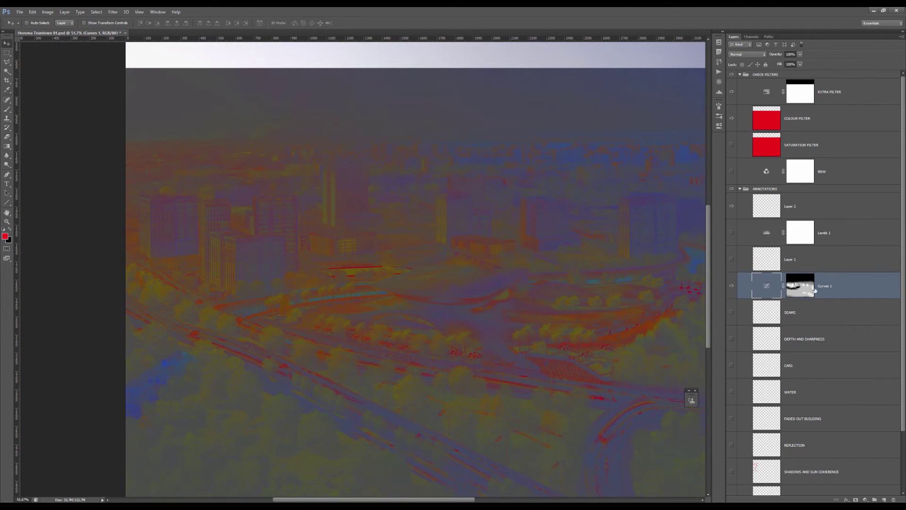
click(733, 92)
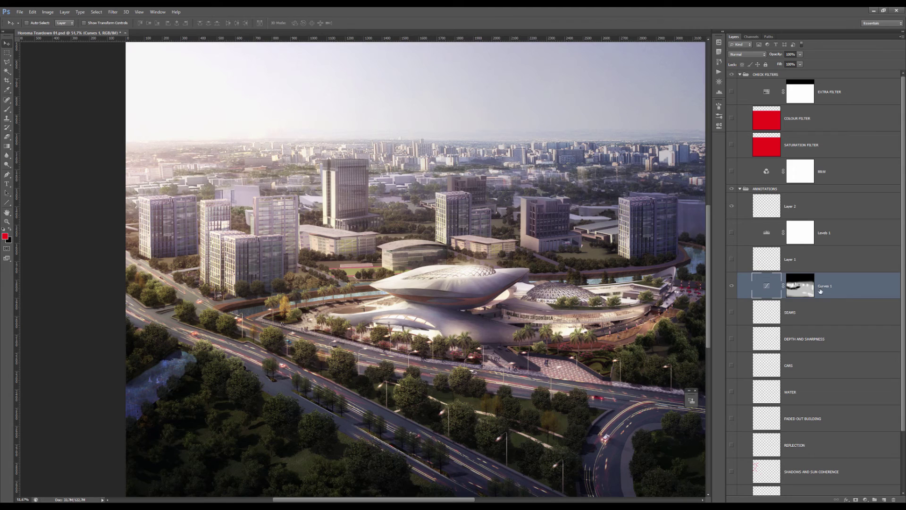
View the Curves 1 layer mask on its own, return to the image and examine the corrected rendering at several zooms
alt+click(804, 284)
click(773, 296)
scroll(597, 258, down, 3)
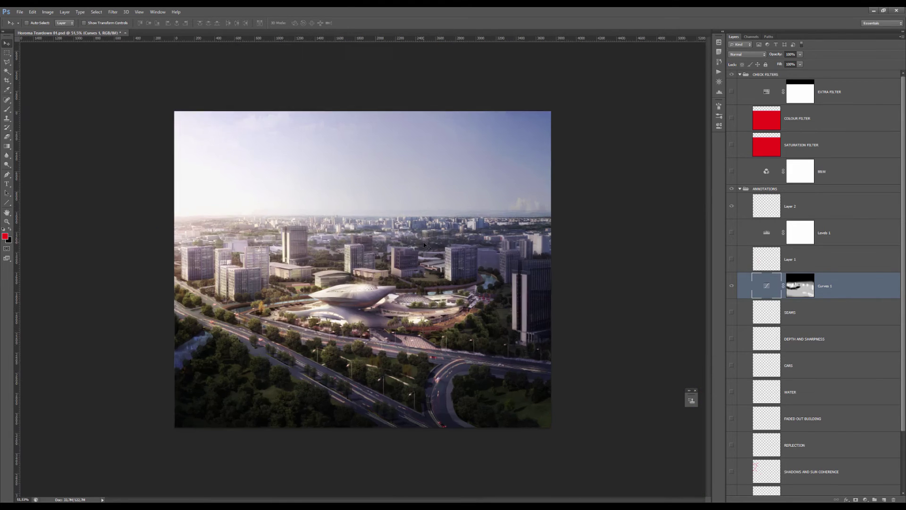
scroll(415, 238, up, 3)
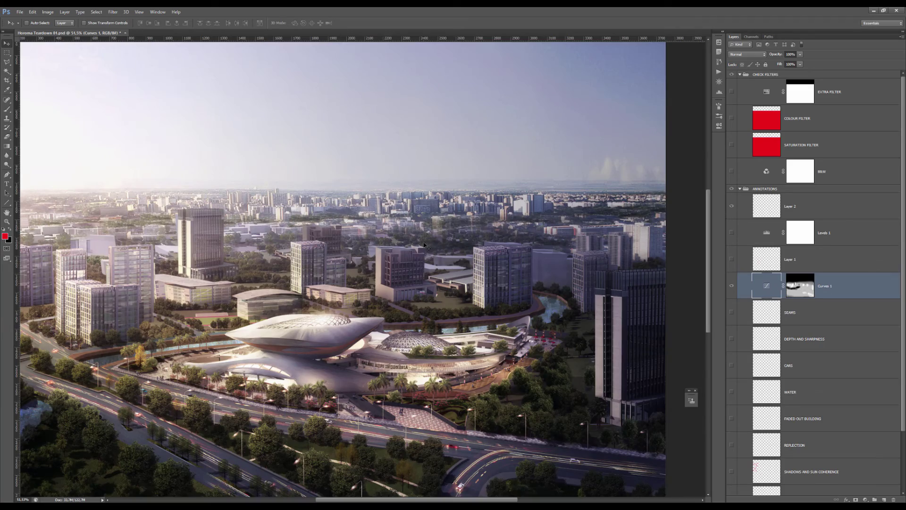
scroll(424, 244, down, 4)
scroll(309, 313, up, 10)
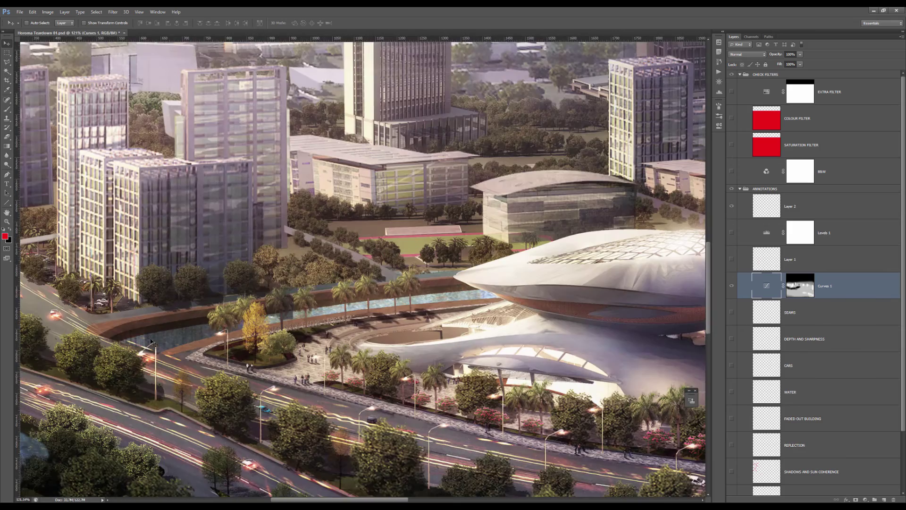
scroll(481, 266, down, 8)
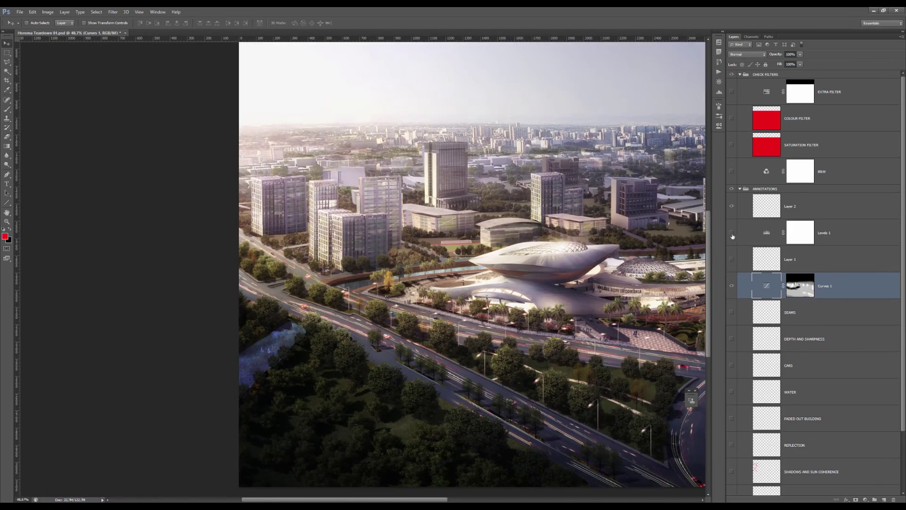
Make Layer 2 active and outline the blue pond among the dark foreground trees in red with the Brush tool
click(759, 209)
key(b)
scroll(331, 316, up, 3)
scroll(312, 304, down, 4)
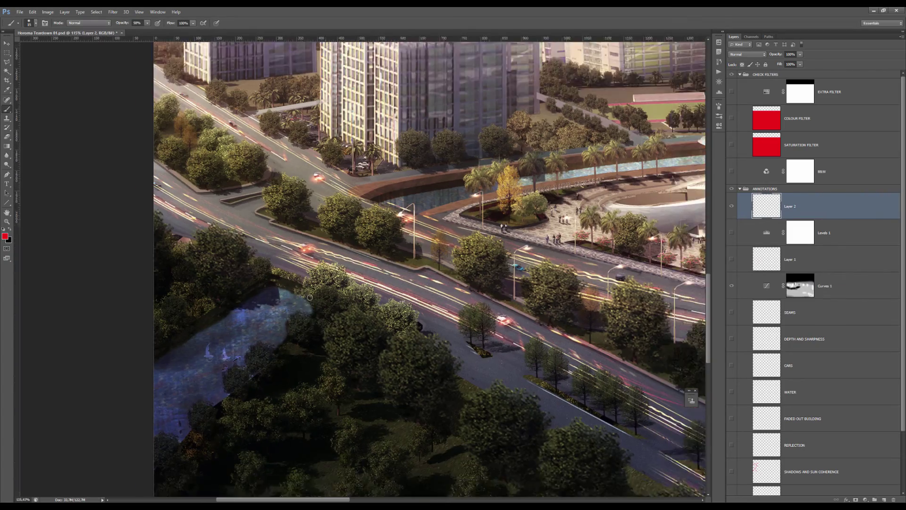
scroll(503, 249, down, 1)
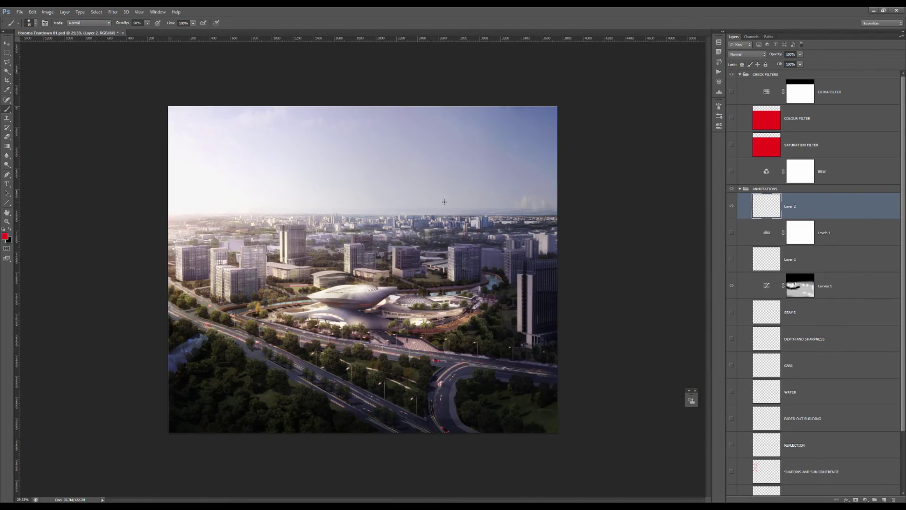
scroll(437, 264, up, 5)
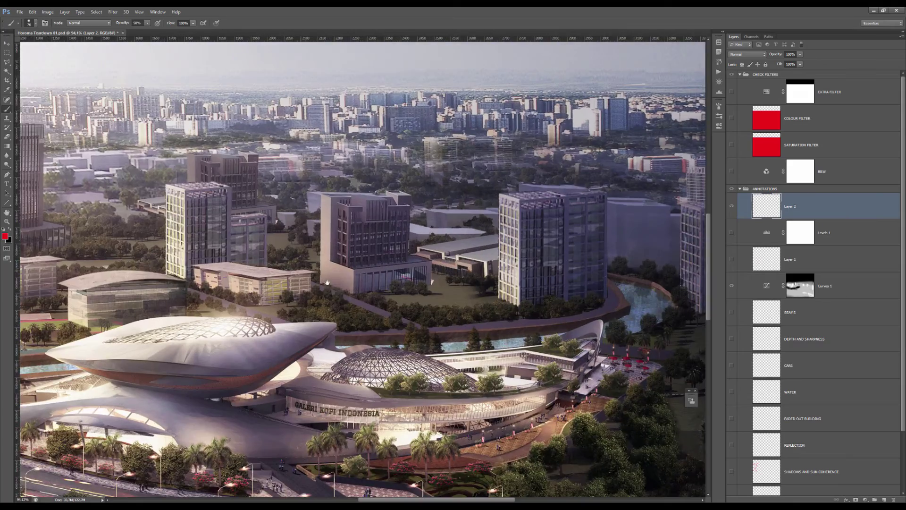
drag(375, 257, 673, 105)
drag(265, 270, 426, 209)
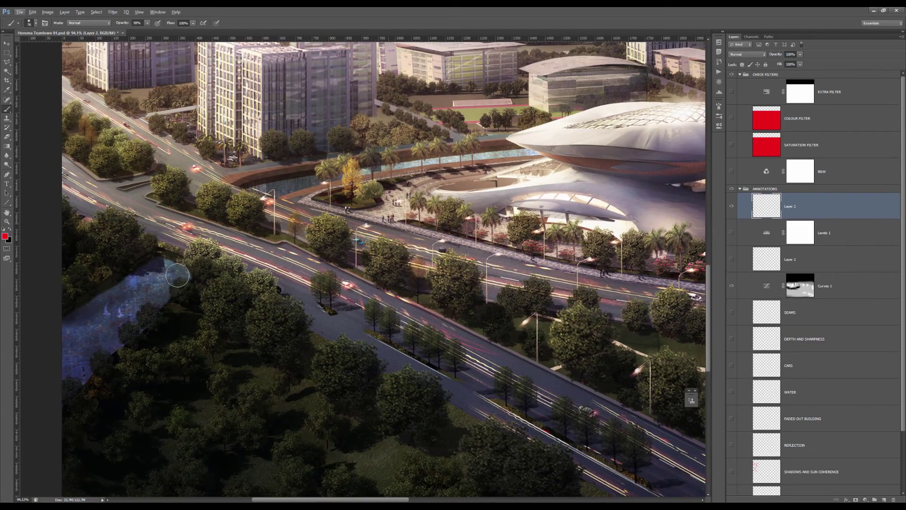
alt+right_click(173, 276)
mouse_move(159, 246)
mouse_down()
mouse_move(76, 296)
mouse_move(86, 372)
mouse_up()
drag(182, 331, 161, 253)
Outline the canal on both sides of the main building in red, including the river bend beside the towers
scroll(250, 193, up, 3)
mouse_move(250, 193)
mouse_down()
mouse_move(214, 220)
mouse_move(312, 181)
mouse_move(585, 159)
mouse_move(635, 162)
mouse_move(295, 227)
mouse_move(259, 222)
mouse_up()
mouse_move(614, 161)
mouse_down()
mouse_move(278, 192)
mouse_move(598, 161)
mouse_move(336, 207)
mouse_move(445, 172)
mouse_move(536, 189)
mouse_move(127, 257)
mouse_up()
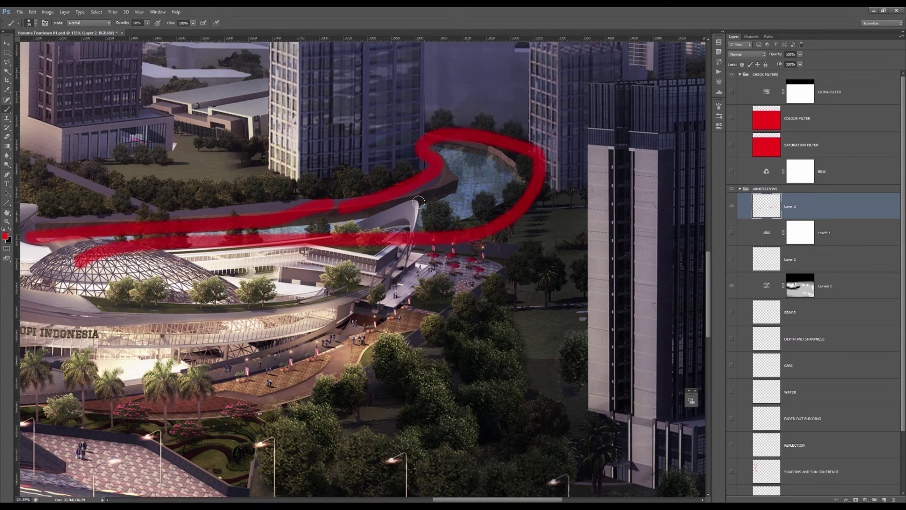
Trace the far shoreline inside the outlined river bend with a smaller red brush and compare the marked water areas
scroll(493, 169, up, 3)
alt+right_click(465, 171)
mouse_move(406, 139)
mouse_down()
mouse_move(510, 149)
mouse_move(522, 183)
mouse_up()
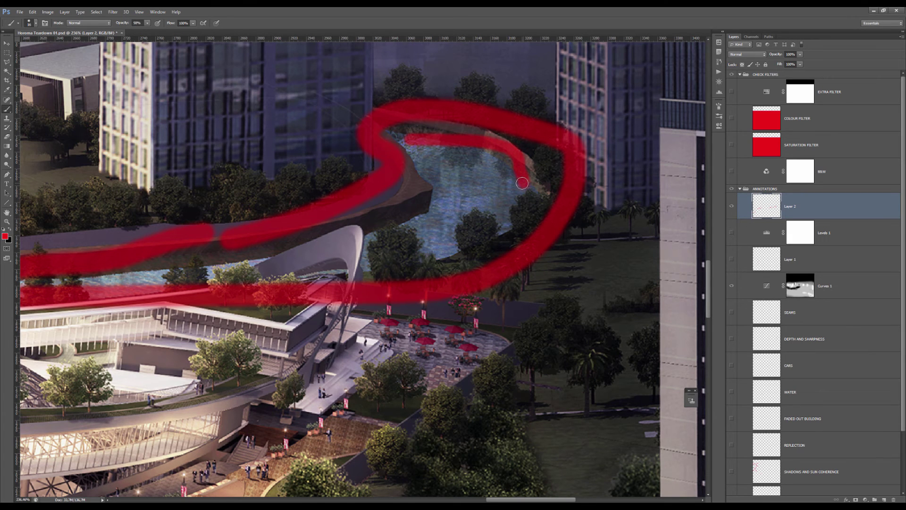
scroll(462, 169, down, 6)
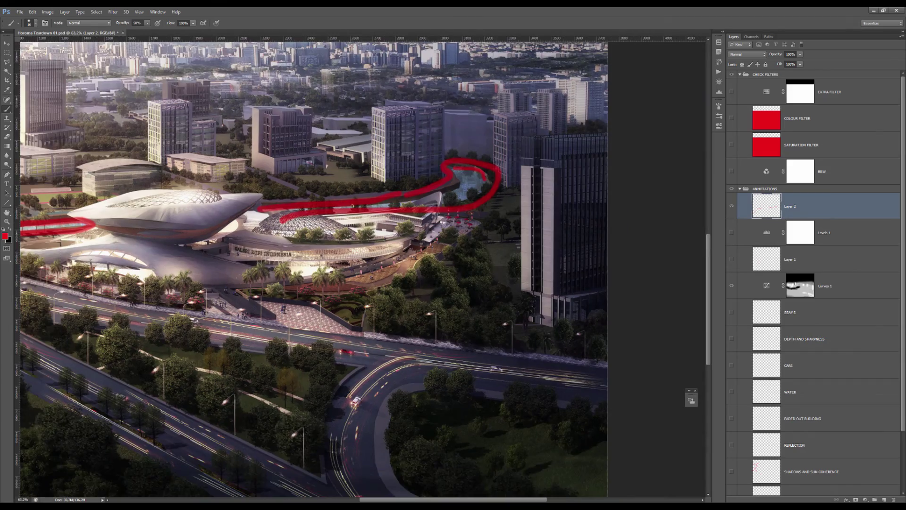
scroll(359, 204, up, 3)
scroll(421, 199, down, 3)
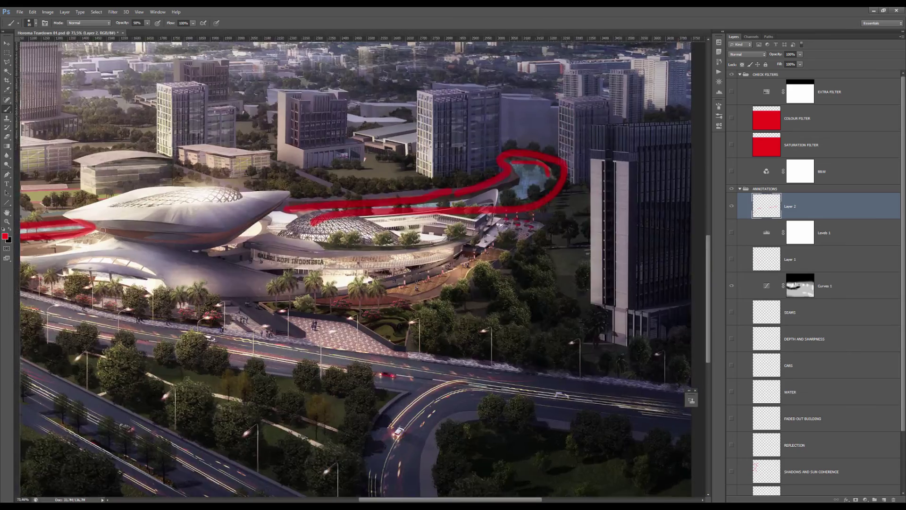
scroll(103, 230, up, 3)
mouse_move(103, 230)
mouse_down()
mouse_move(243, 225)
mouse_move(345, 206)
mouse_up()
scroll(343, 206, down, 4)
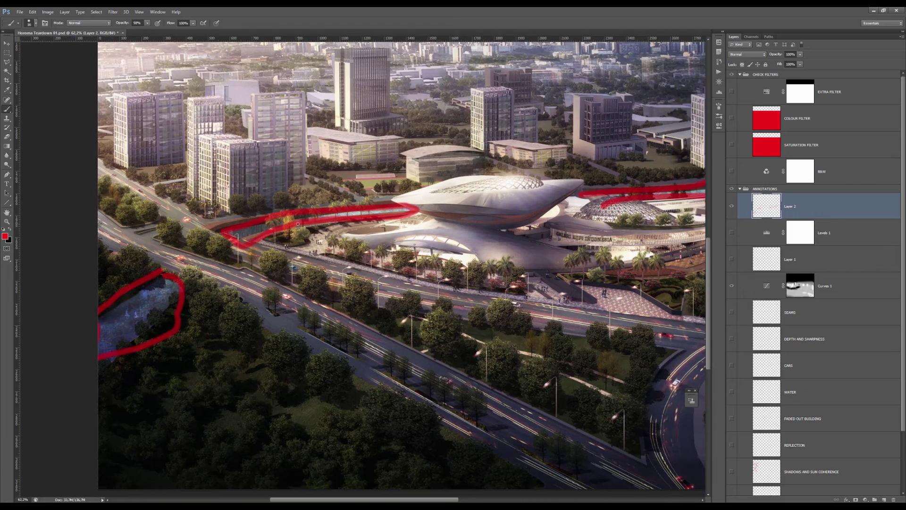
Fill in more of the canal beside the main building with red using the Brush tool
scroll(225, 195, up, 1)
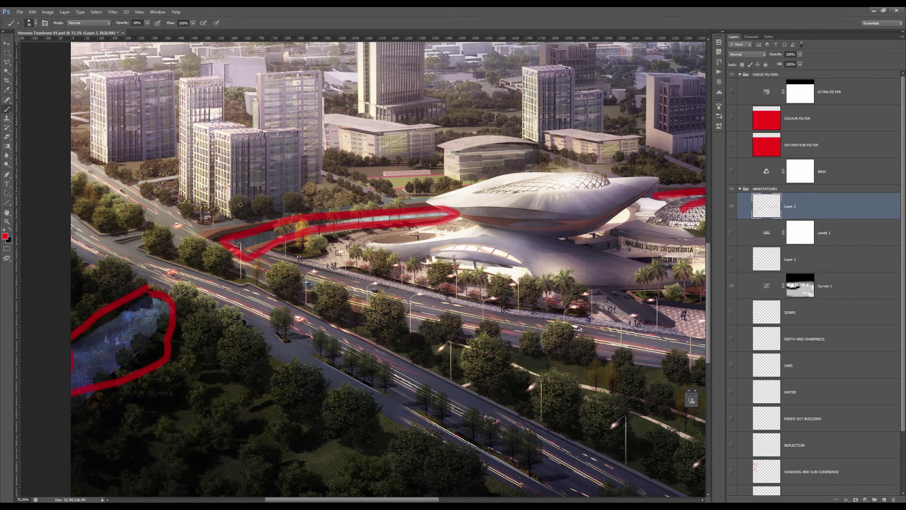
mouse_move(285, 241)
mouse_down()
mouse_move(448, 216)
mouse_move(259, 237)
mouse_up()
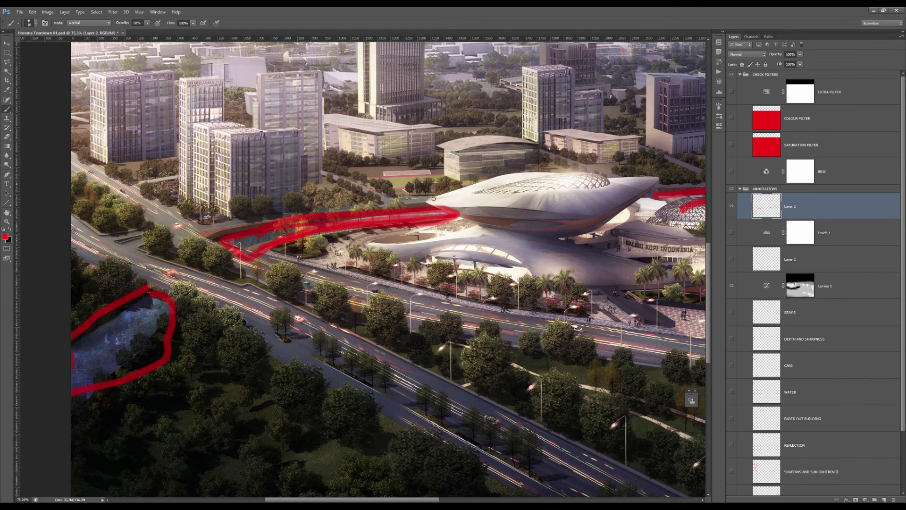
scroll(376, 194, down, 4)
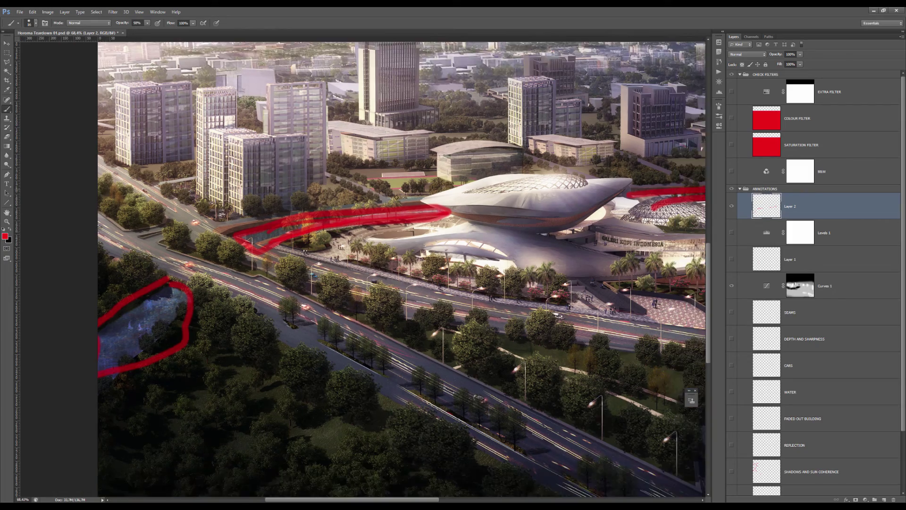
Hide Layer 2 and examine the canal water beside the main building up close
click(731, 206)
scroll(433, 204, up, 6)
scroll(434, 204, up, 4)
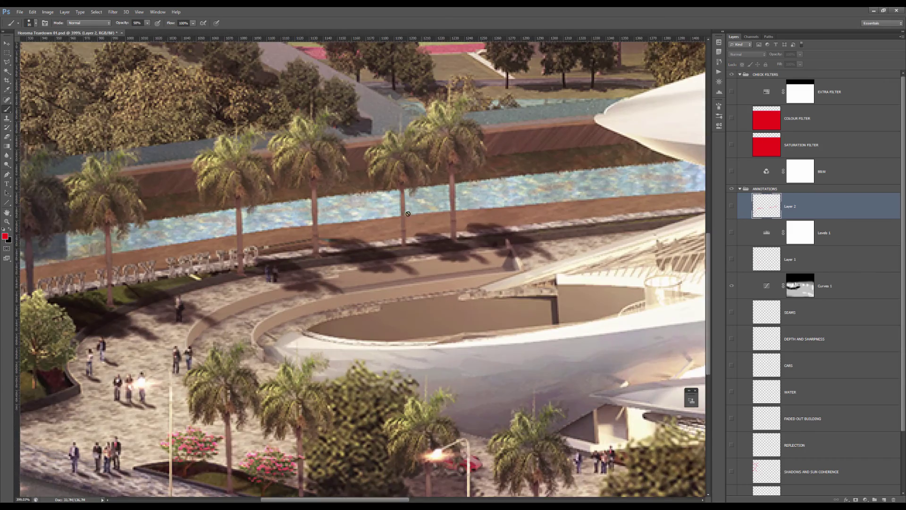
click(472, 190)
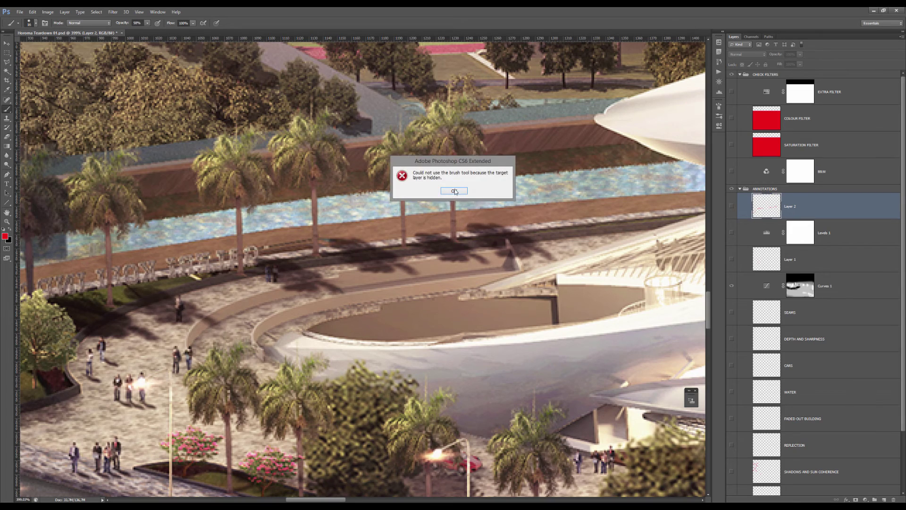
click(456, 189)
Show Layer 2 again and erase all of its red markings
click(731, 206)
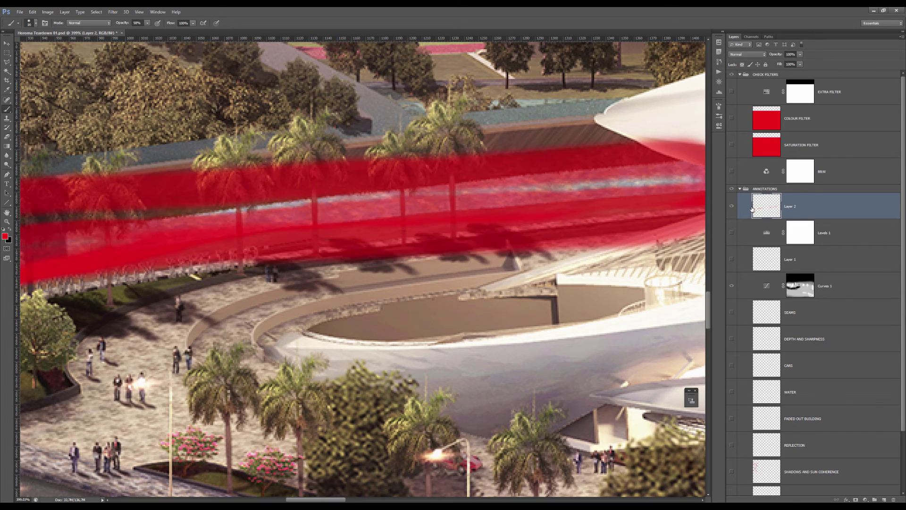
key(ctrl+a)
key(Delete)
Trace the shaded canal edge below the towers and outline the foreground pond in red with a finer brush
alt+right_click(444, 179)
scroll(444, 179, down, 6)
scroll(236, 217, up, 5)
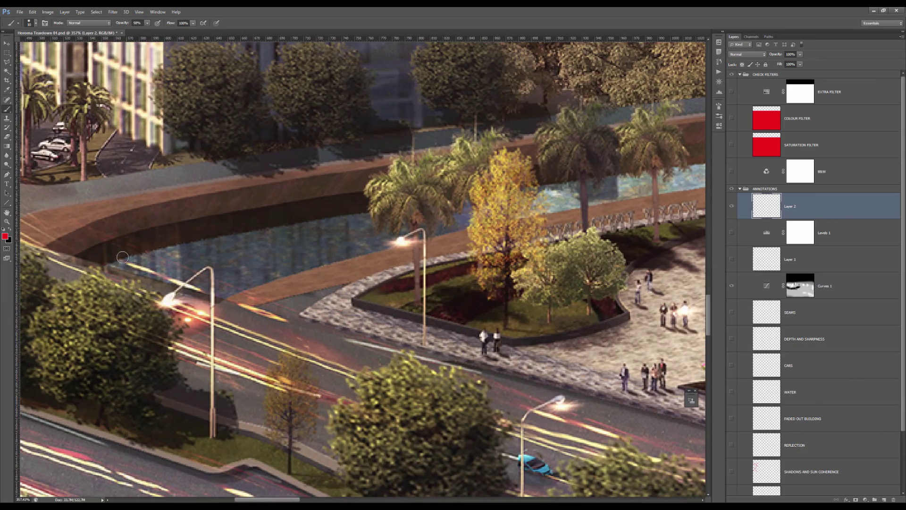
drag(125, 255, 352, 196)
scroll(338, 187, down, 6)
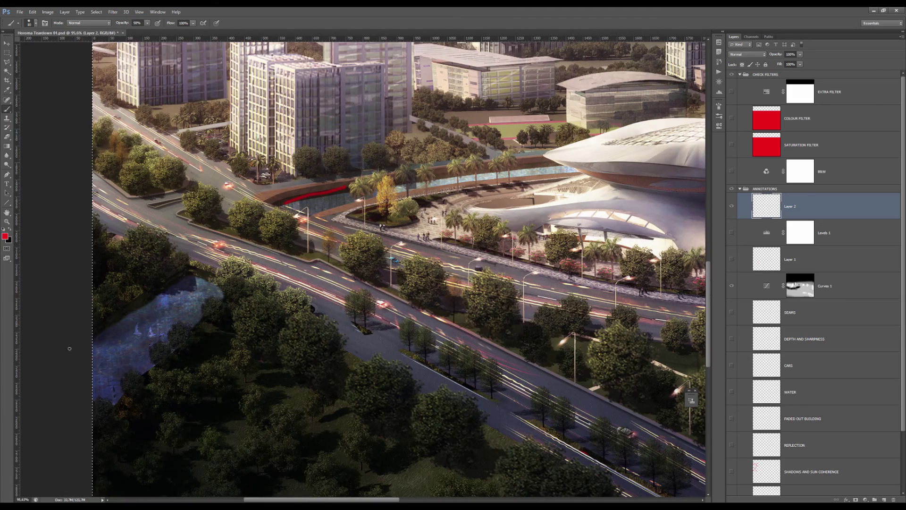
mouse_move(92, 327)
mouse_down()
mouse_move(190, 273)
mouse_move(228, 292)
mouse_move(119, 392)
mouse_up()
scroll(94, 337, down, 3)
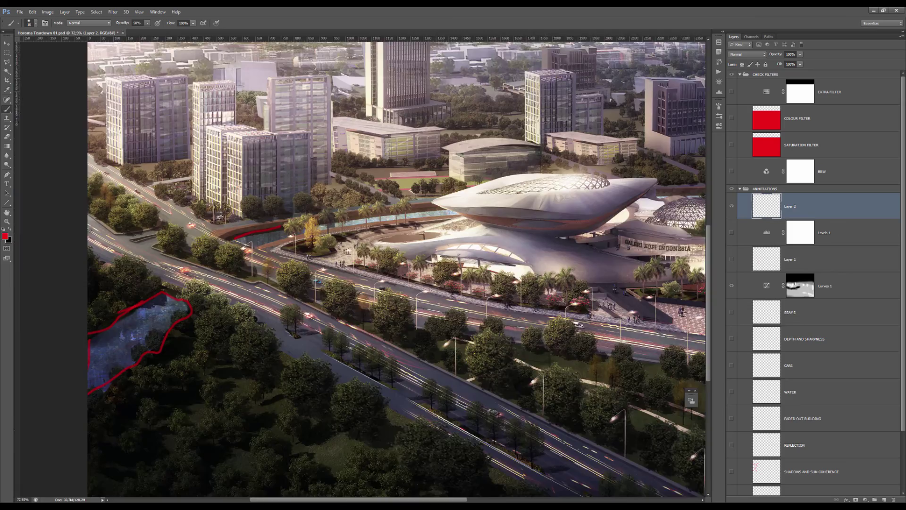
Clear the fine red outlines from Layer 2 and remove the selection around the canvas
scroll(94, 338, down, 4)
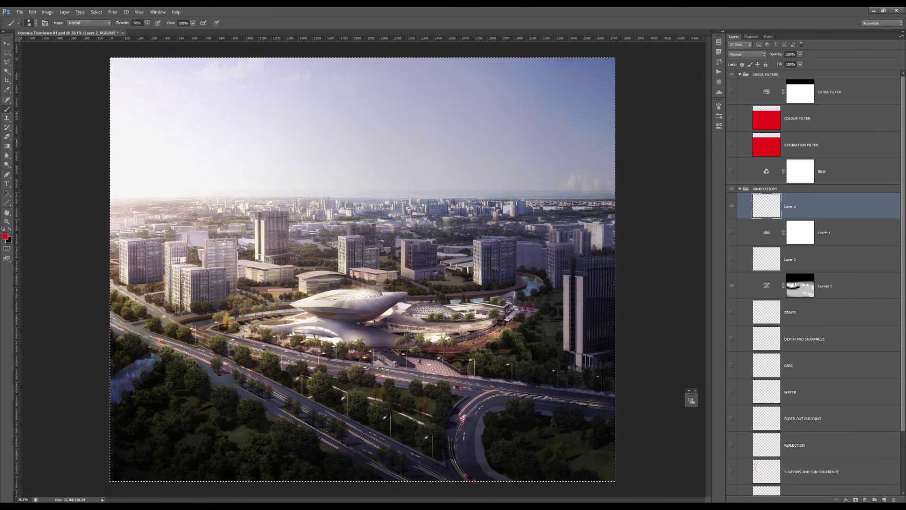
key(ctrl+d)
key(v)
scroll(365, 198, down, 2)
key(ctrl+0)
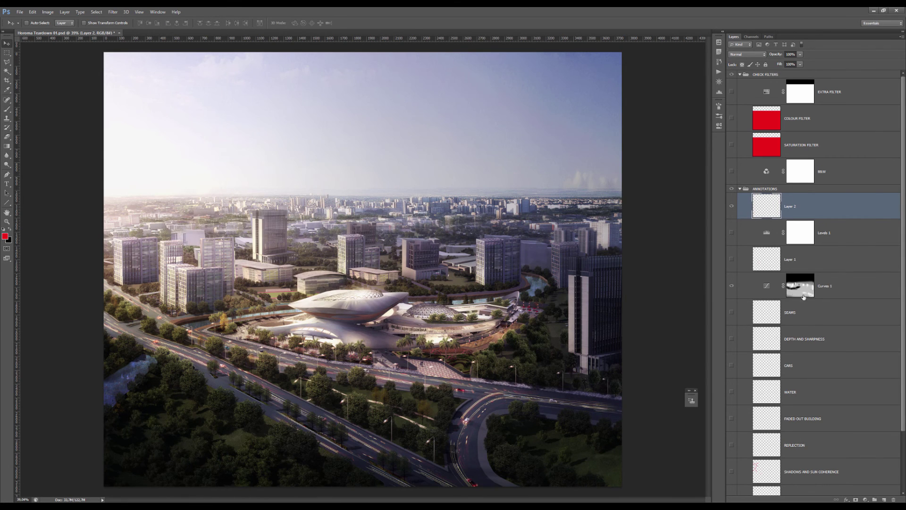
Compare the original Layer 0 on its own with the corrected composite by repeatedly isolating it and restoring the other visible layers
scroll(808, 296, down, 3)
click(732, 482)
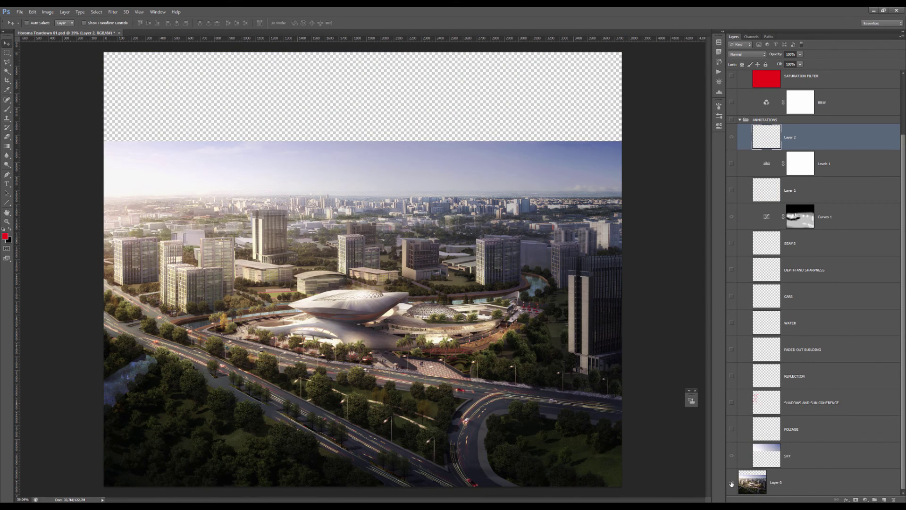
click(732, 483)
click(731, 482)
click(731, 483)
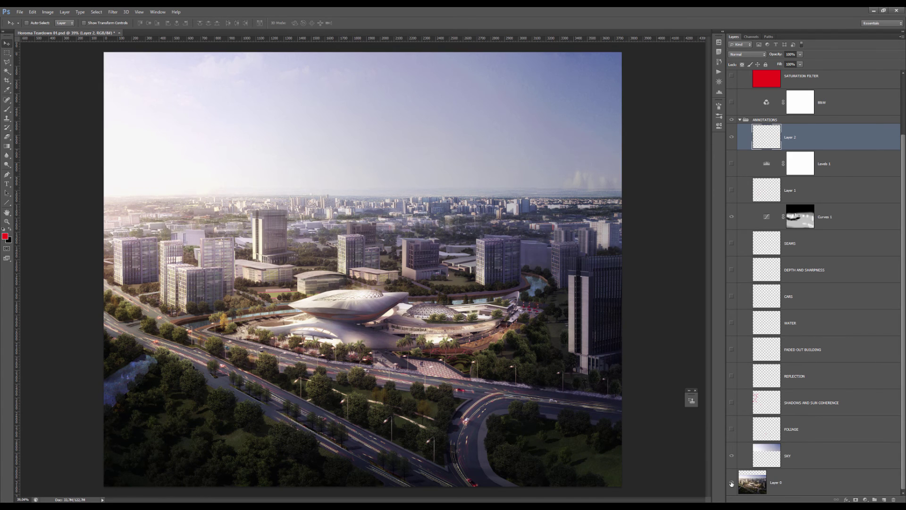
click(731, 483)
click(732, 482)
key(b)
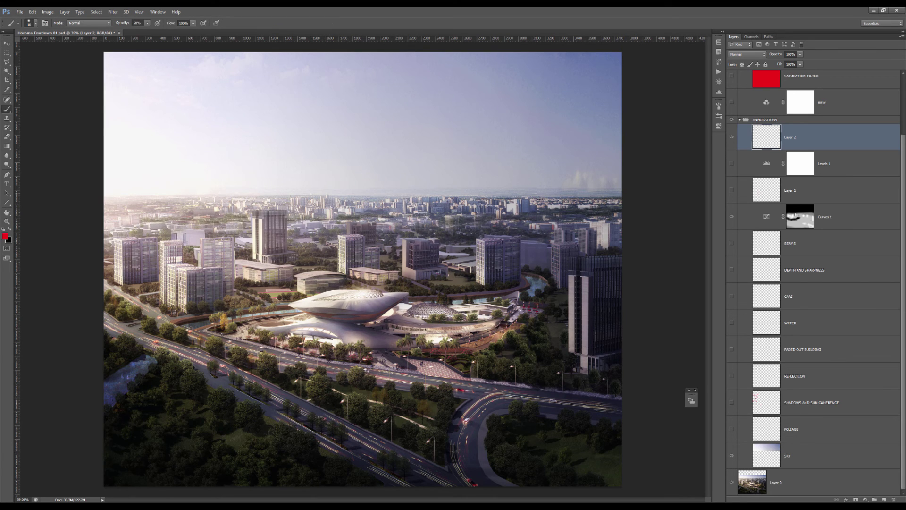
key(v)
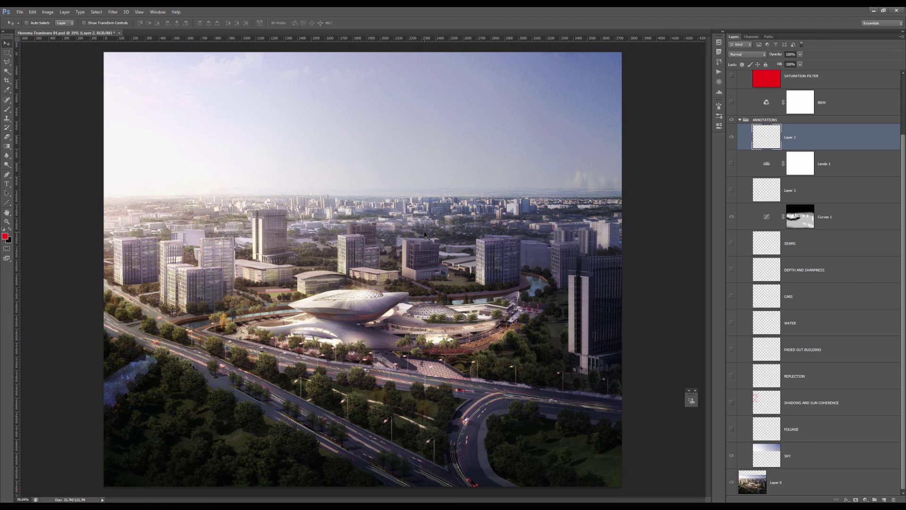